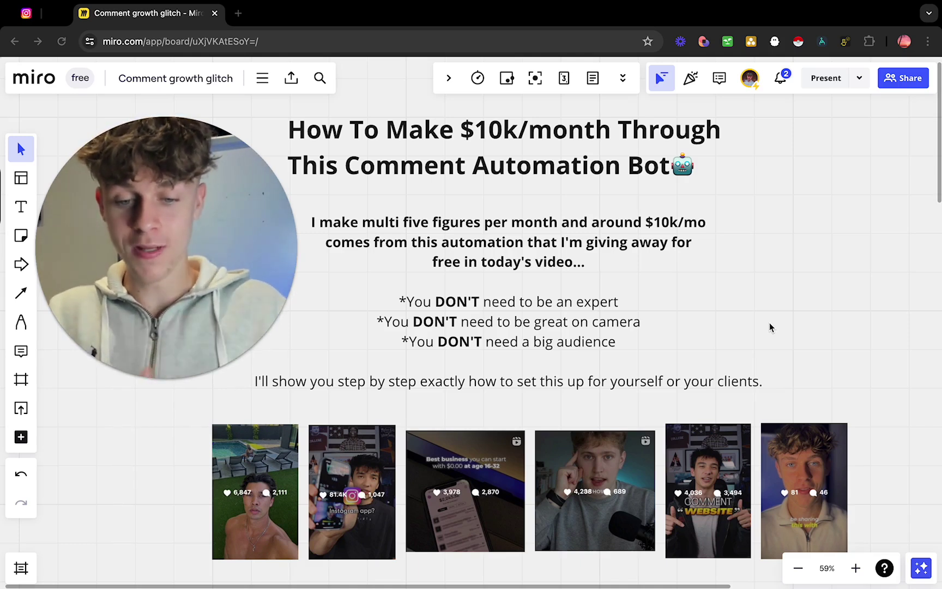
Step: Scroll and pan around the open page to look over its content
click(150, 381)
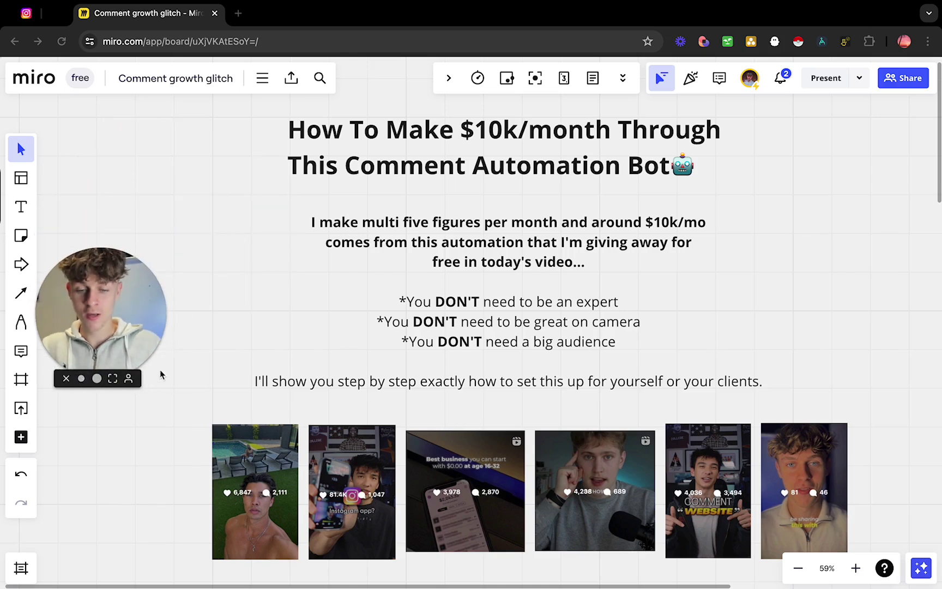
drag(116, 339, 199, 283)
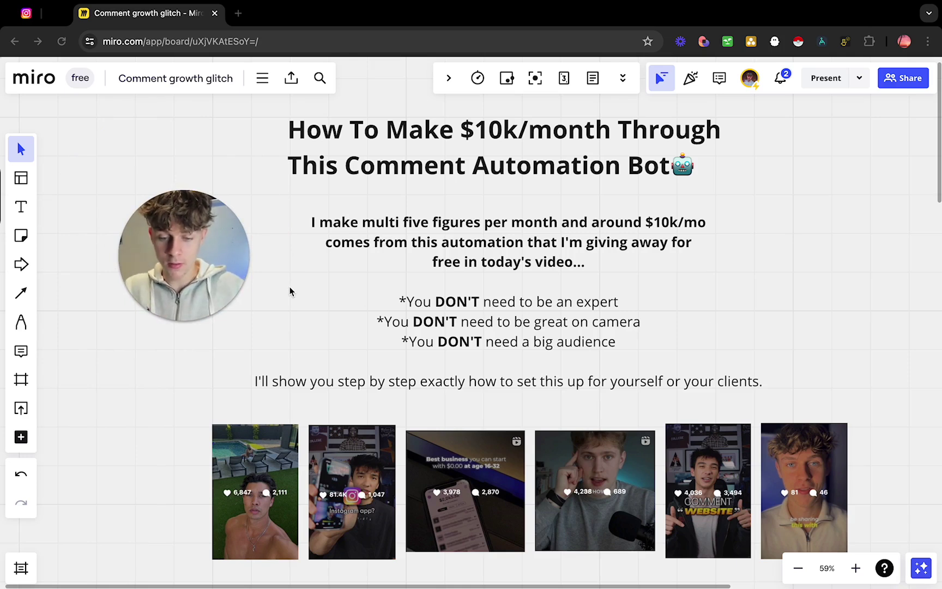
scroll(297, 295, up, 5)
scroll(297, 297, down, 5)
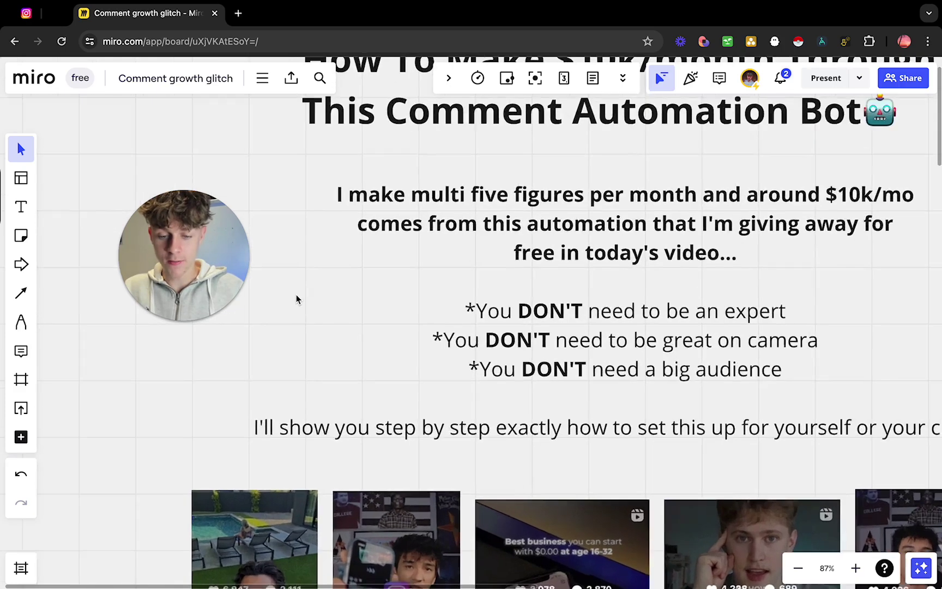
scroll(296, 295, up, 5)
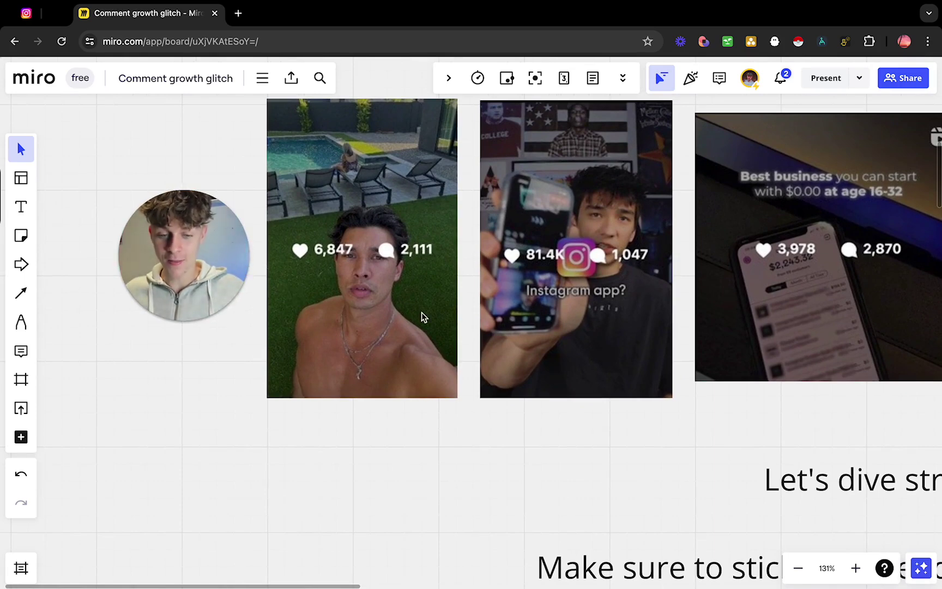
scroll(423, 316, right, 5)
scroll(423, 316, right, 2)
scroll(543, 301, right, 5)
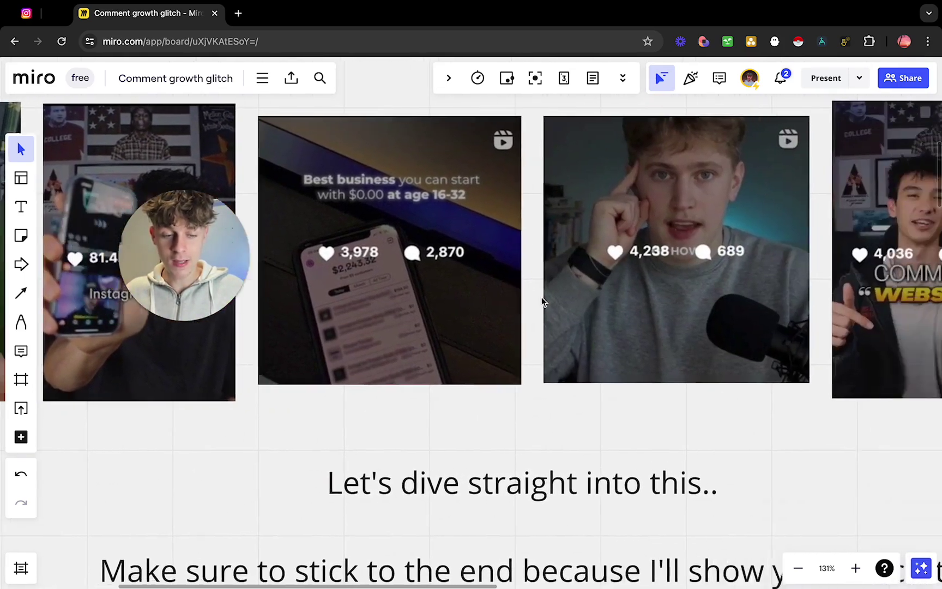
scroll(542, 306, left, 5)
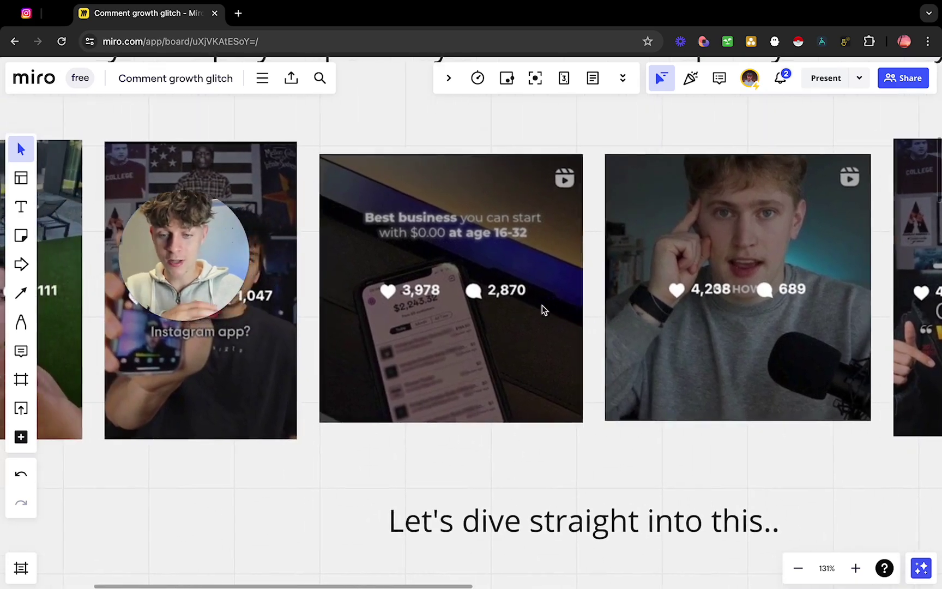
scroll(543, 304, left, 2)
scroll(542, 305, down, 1)
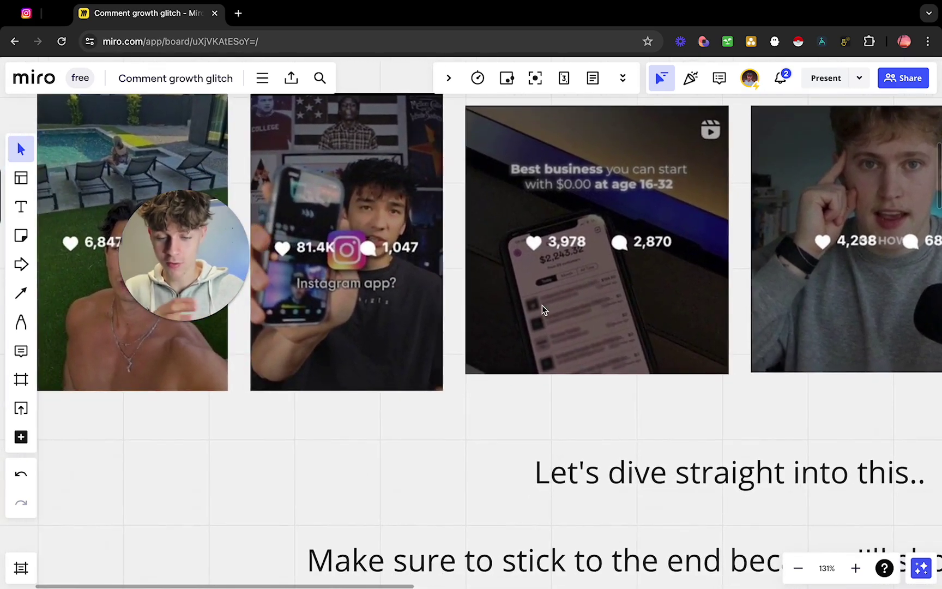
scroll(542, 305, left, 3)
scroll(542, 305, down, 2)
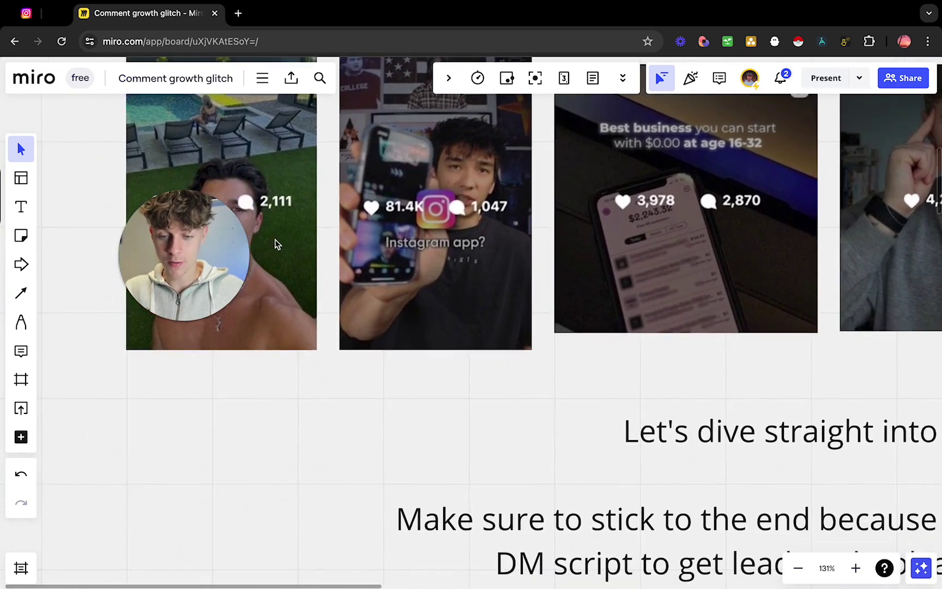
drag(221, 264, 170, 403)
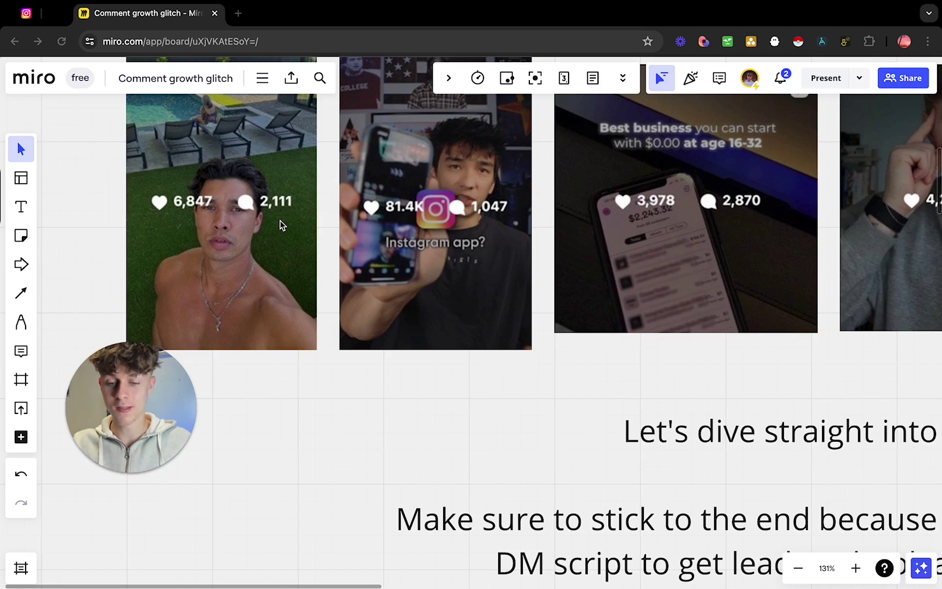
scroll(545, 208, right, 10)
scroll(546, 209, down, 3)
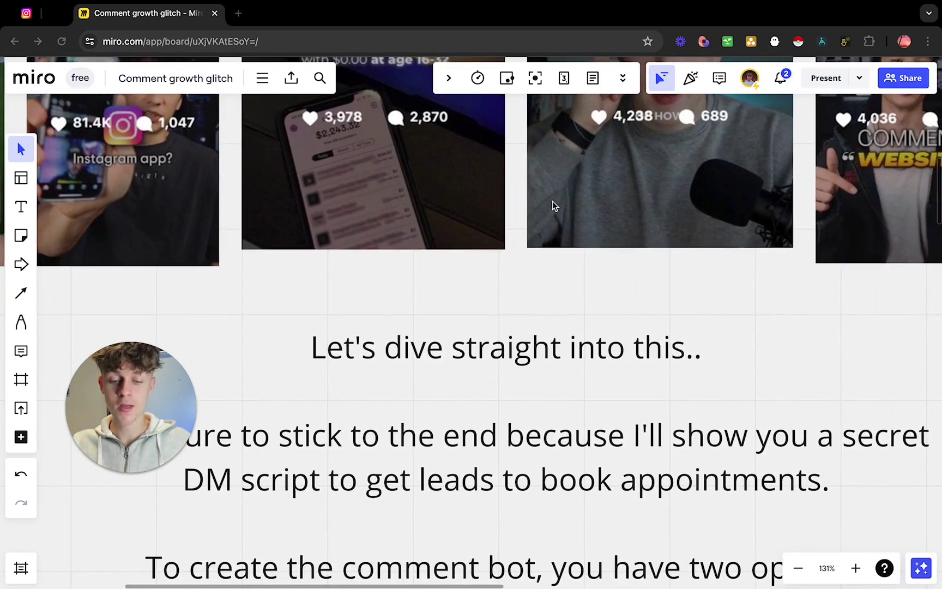
scroll(542, 261, down, 5)
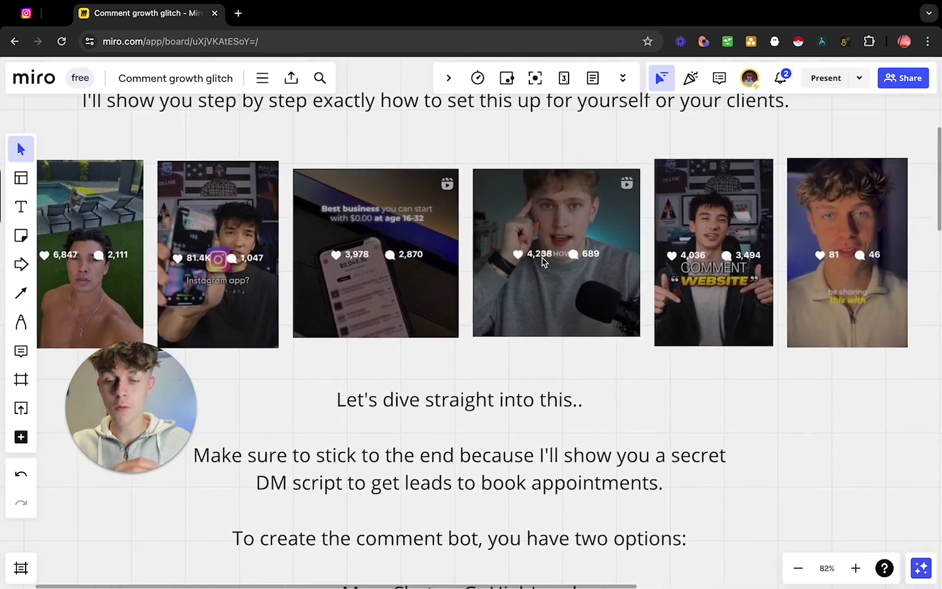
scroll(542, 260, right, 1)
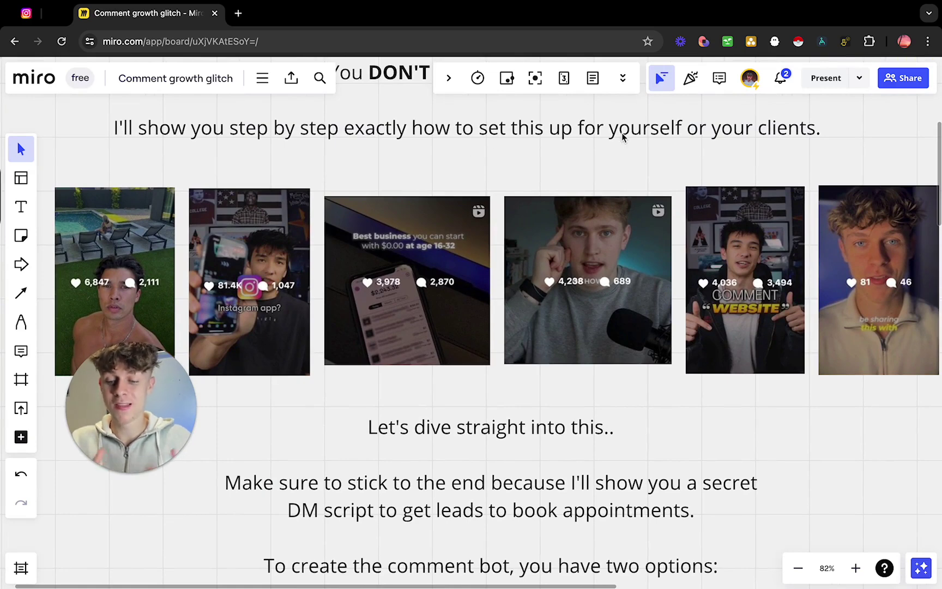
scroll(546, 245, down, 3)
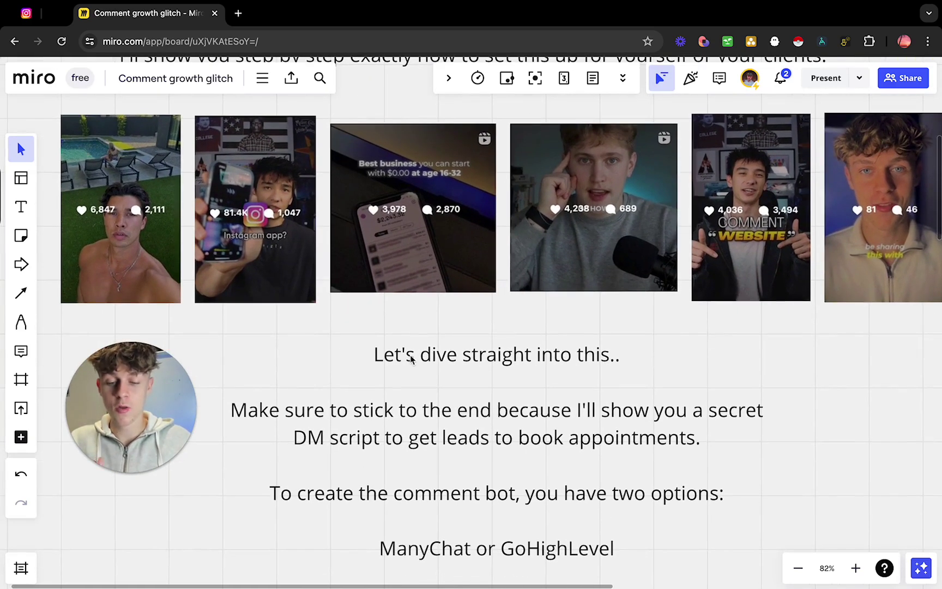
scroll(485, 391, down, 2)
scroll(485, 392, right, 1)
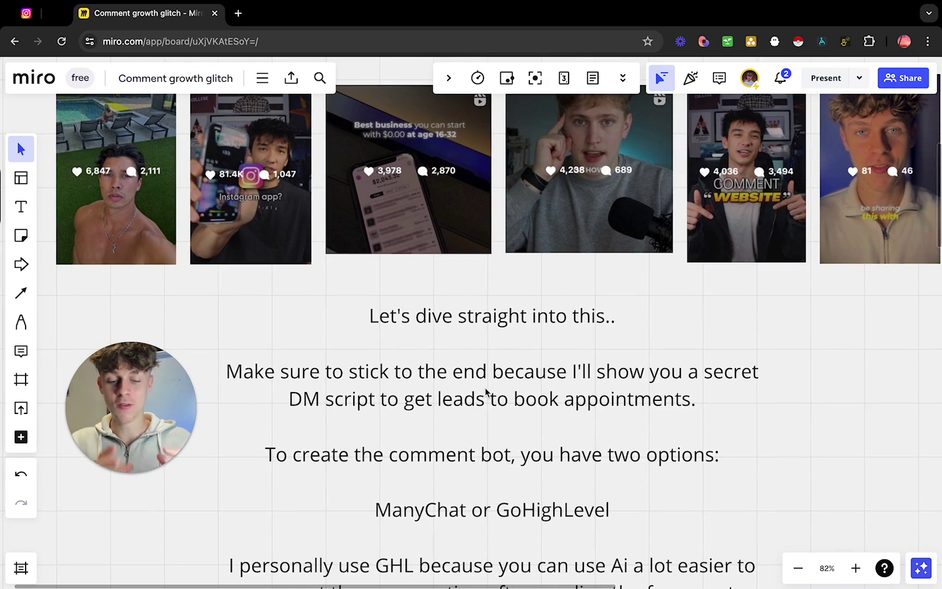
scroll(485, 392, down, 5)
scroll(486, 392, left, 1)
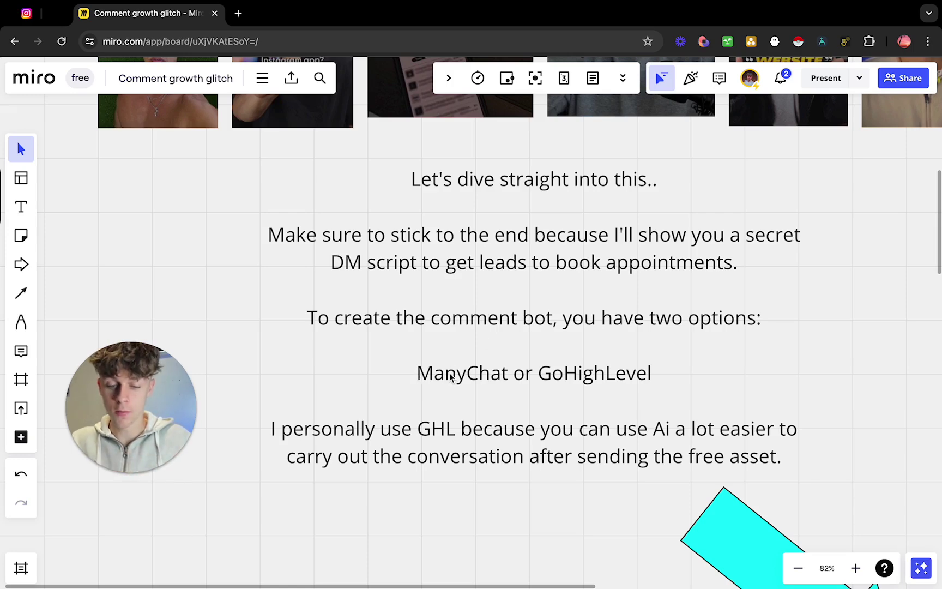
scroll(450, 376, down, 2)
scroll(451, 376, right, 1)
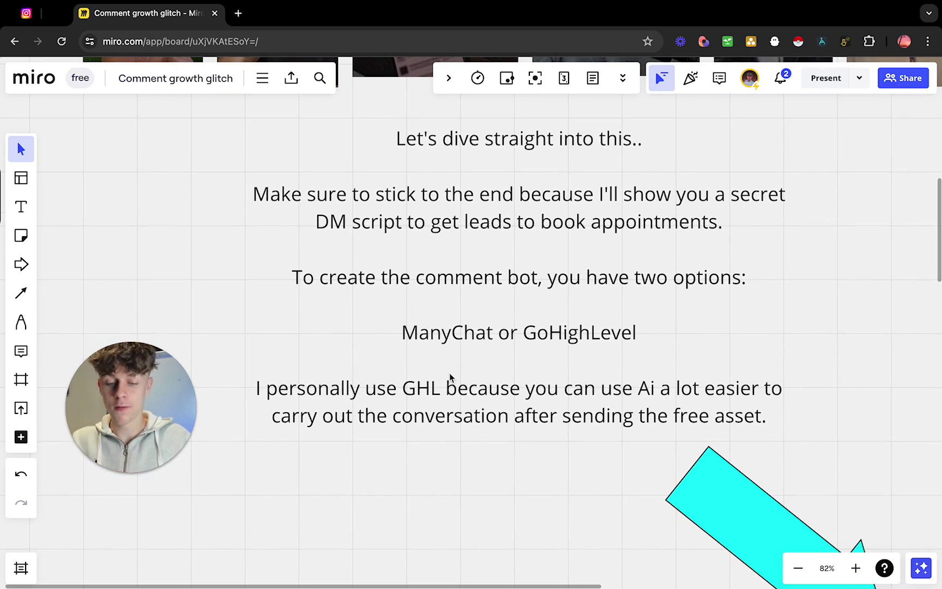
scroll(449, 374, down, 2)
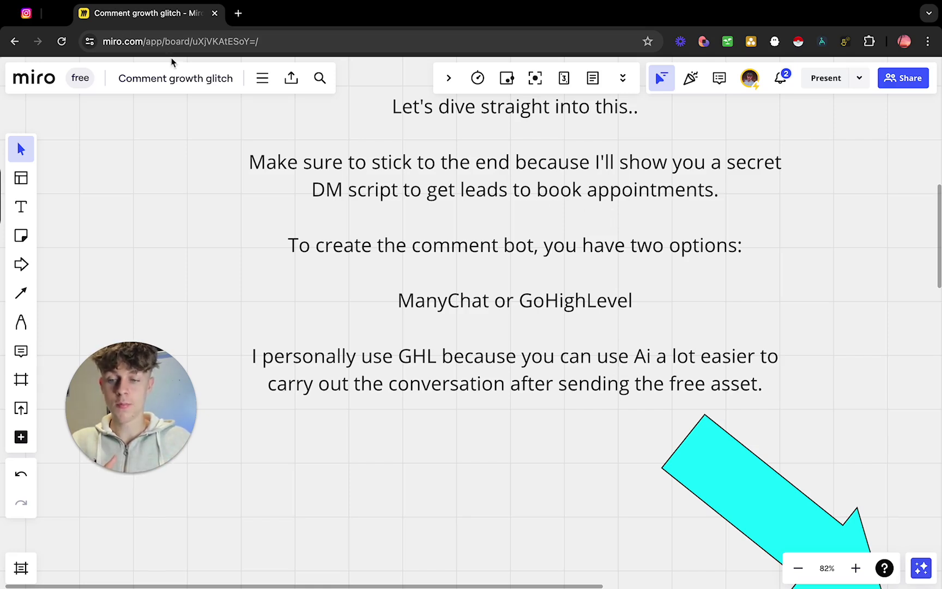
Step: In the Copy - Comment IG Bot workflow, add an Instagram - Comment(s) On A Post trigger
click(57, 16)
scroll(397, 285, right, 1)
scroll(398, 285, right, 3)
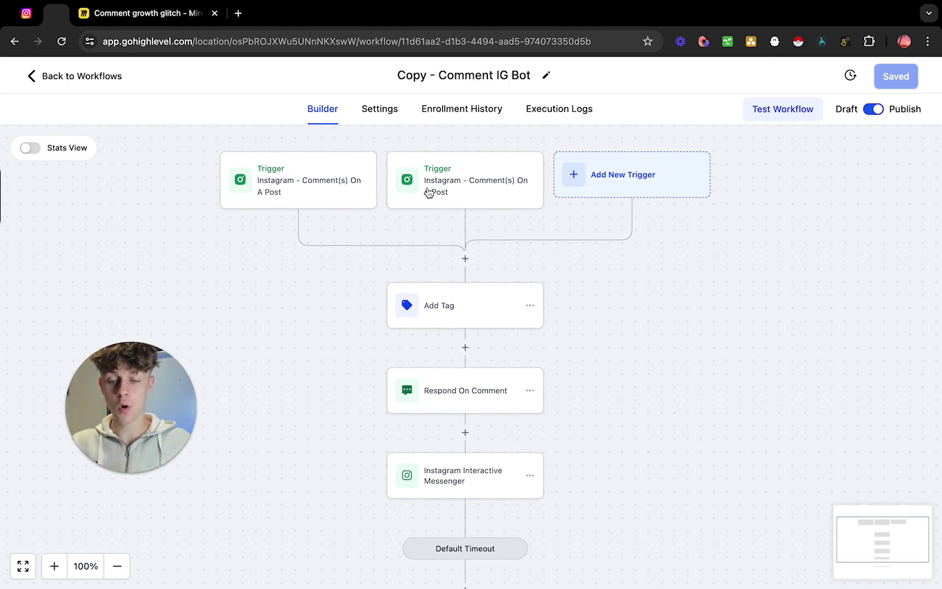
click(630, 178)
click(647, 217)
text(come)
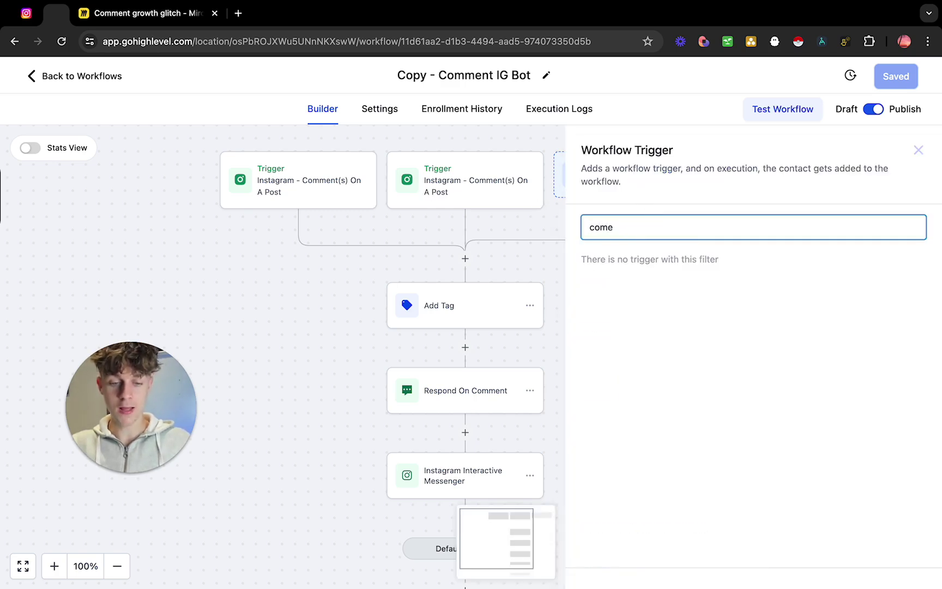
key(BackSpace)
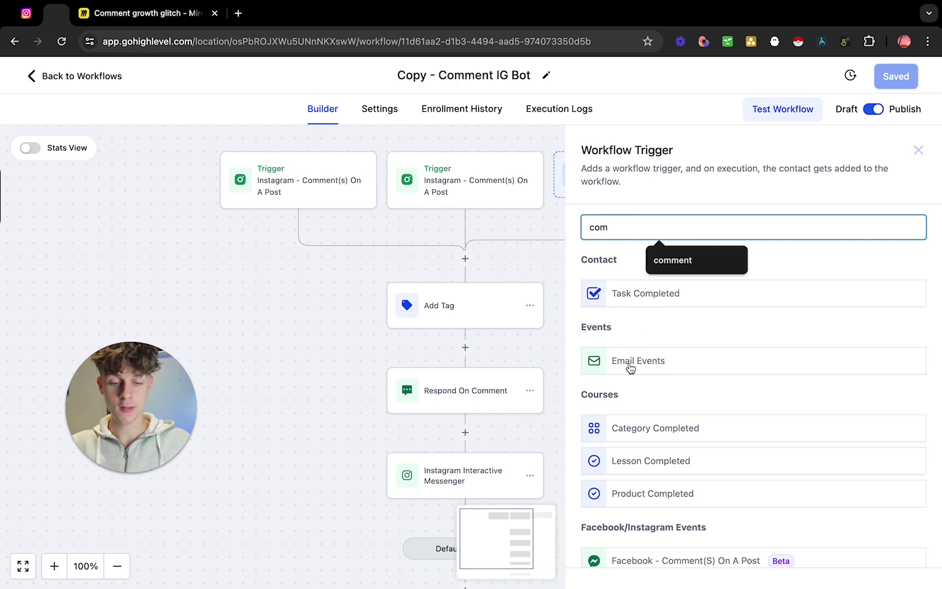
text(ment)
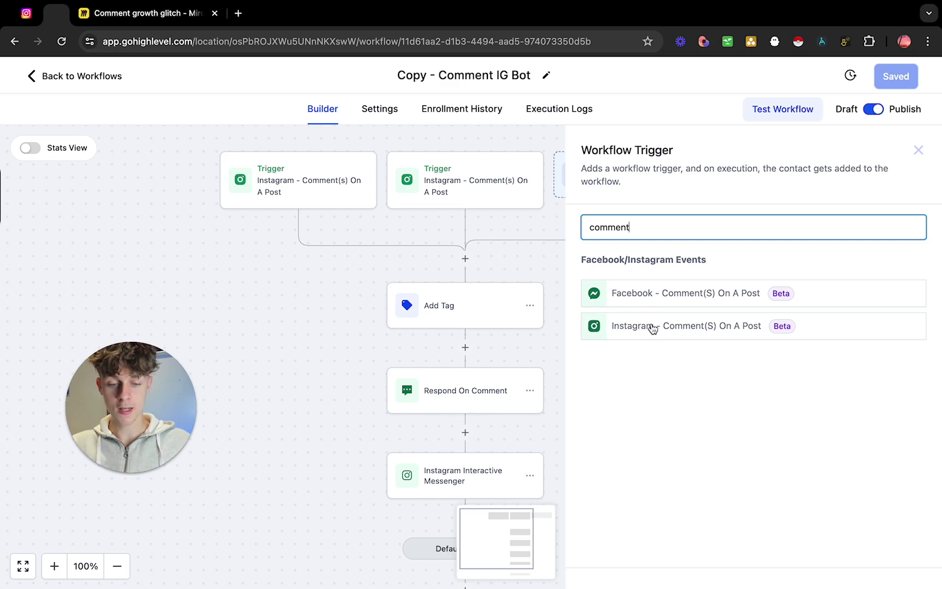
click(653, 327)
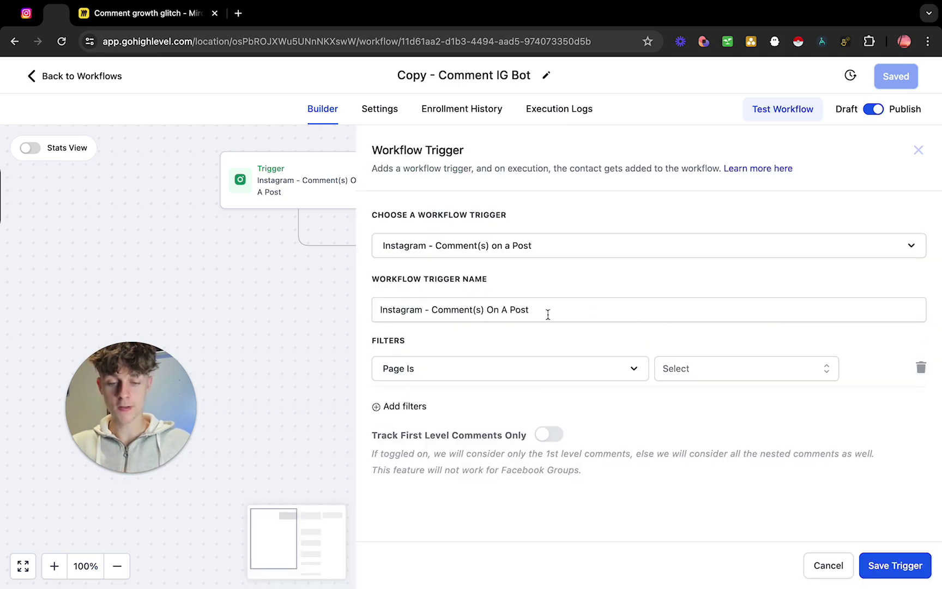
Step: Limit the trigger to the creator's page and the millions-of-views published post
drag(547, 312, 373, 310)
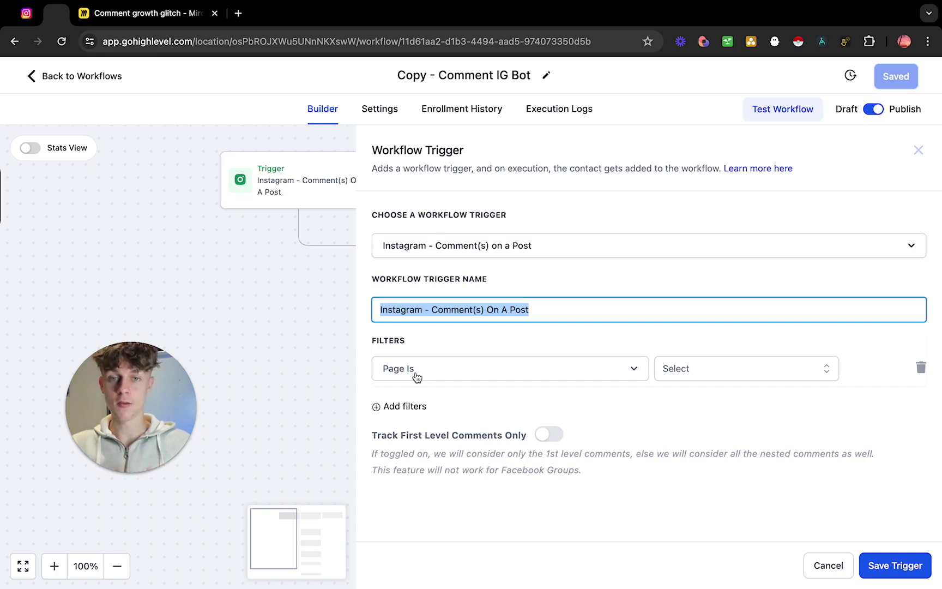
click(703, 373)
click(705, 428)
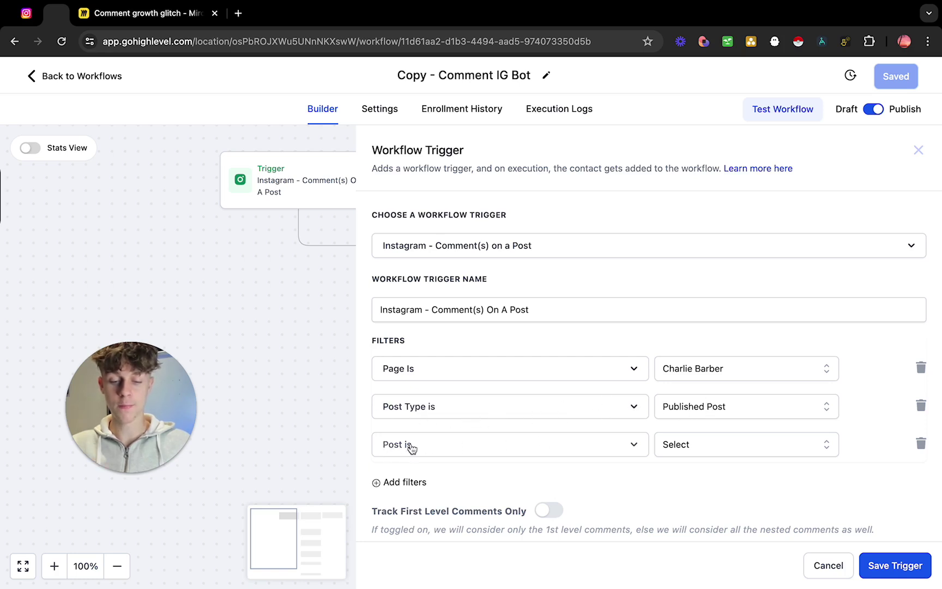
click(704, 455)
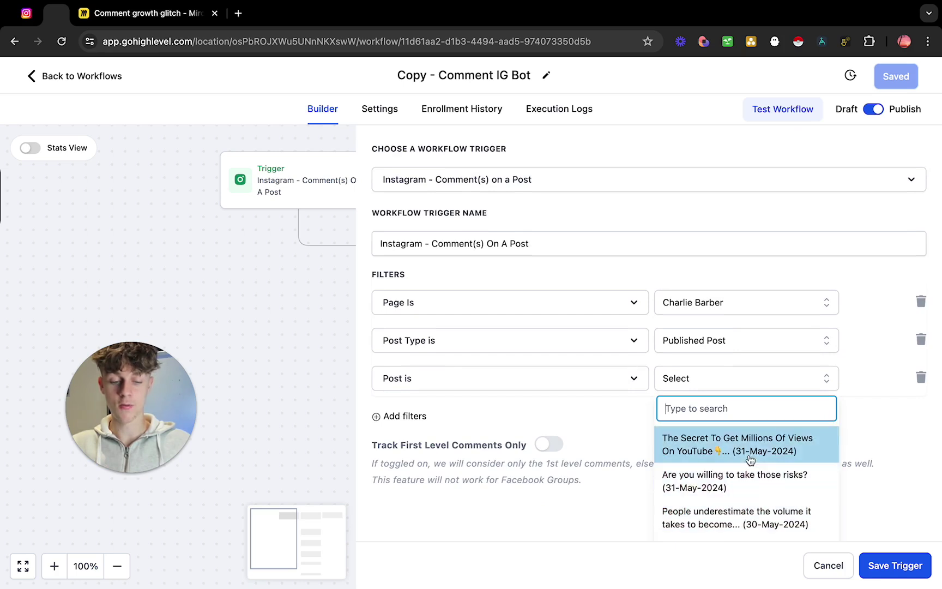
scroll(728, 513, down, 3)
scroll(717, 480, up, 4)
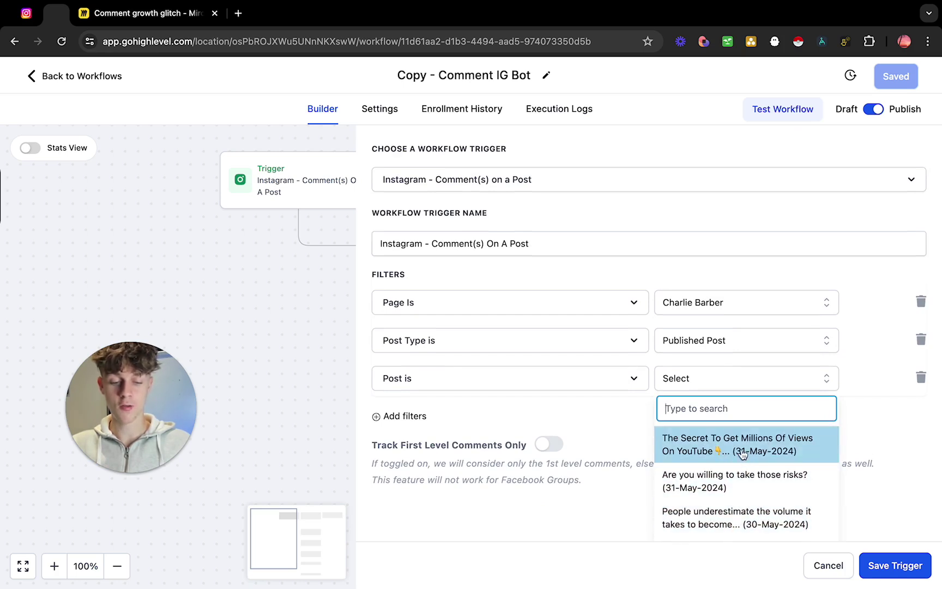
click(754, 448)
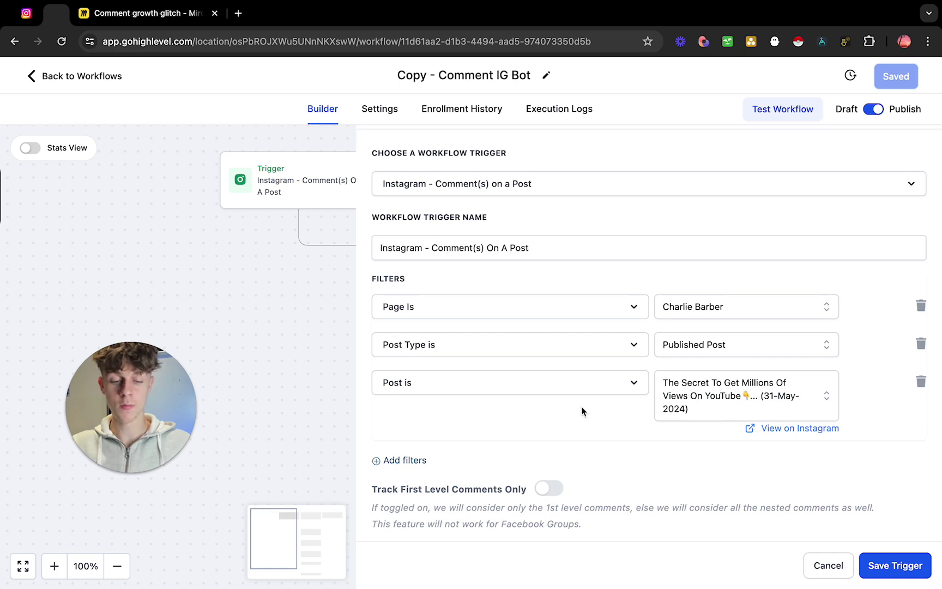
Step: Add another empty filter row to the trigger, then switch to Instagram's Direct messages
click(395, 460)
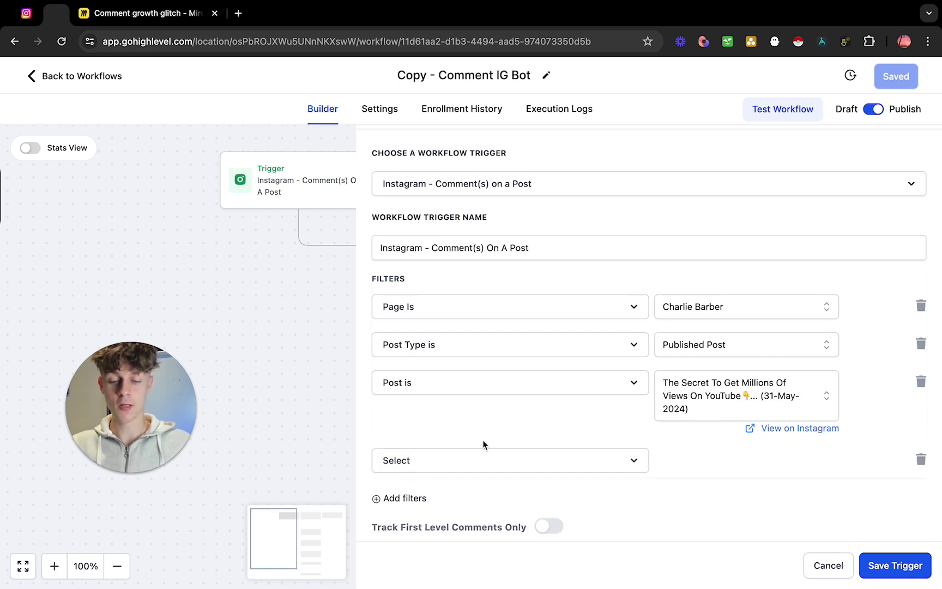
scroll(469, 437, down, 1)
click(26, 14)
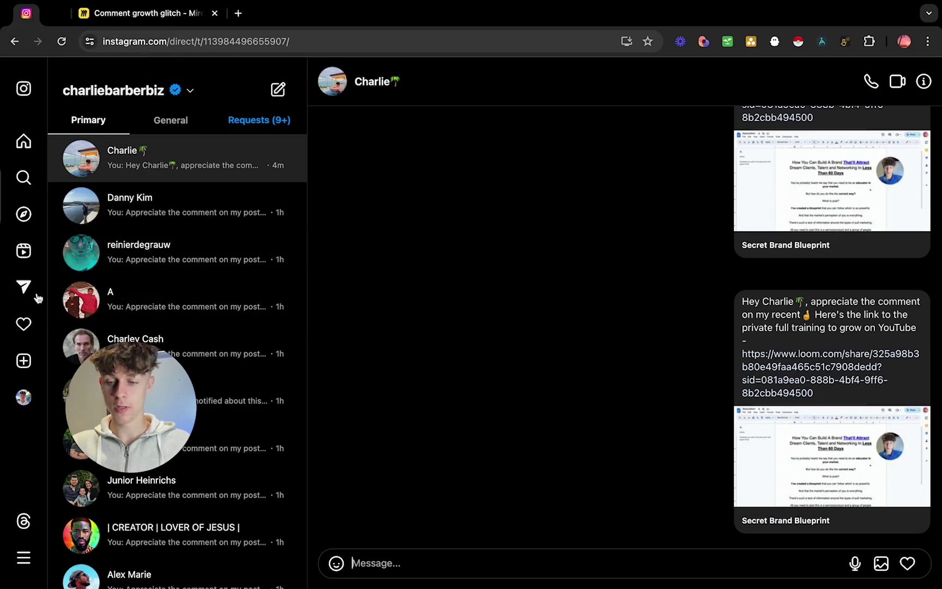
Step: Open the profile's reel about millions of YouTube views to check its comments, then return to GoHighLevel
click(23, 397)
scroll(438, 353, down, 4)
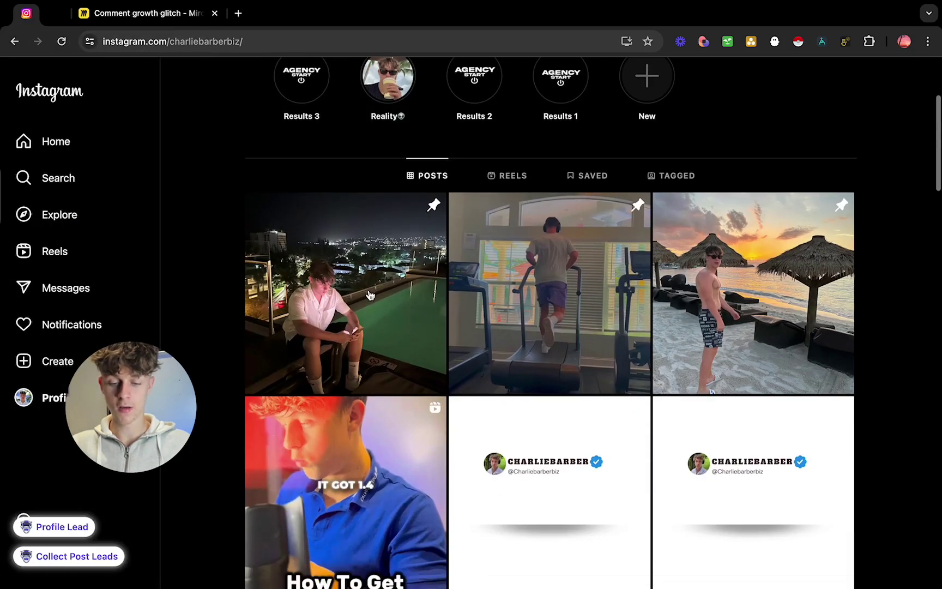
scroll(402, 290, down, 4)
click(337, 244)
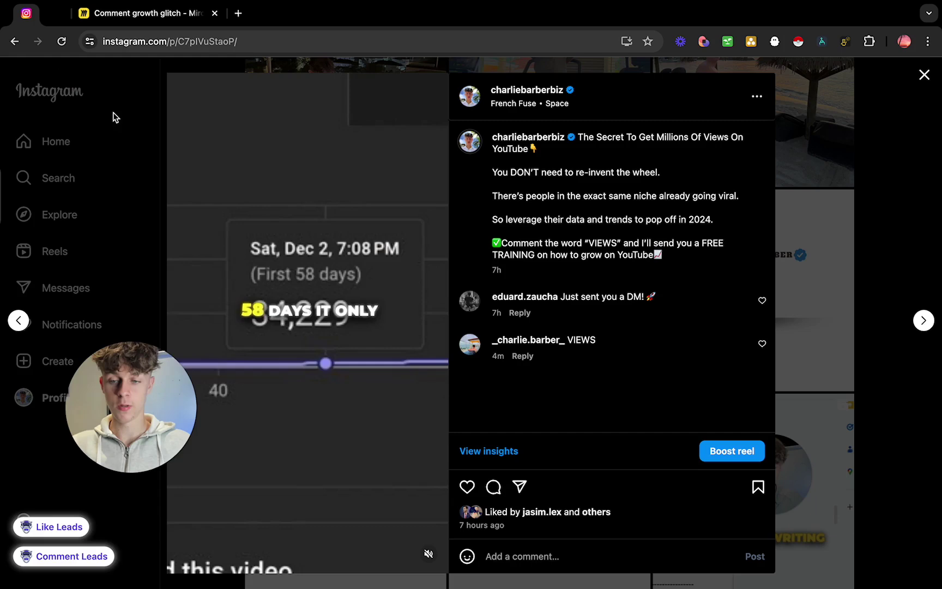
click(55, 13)
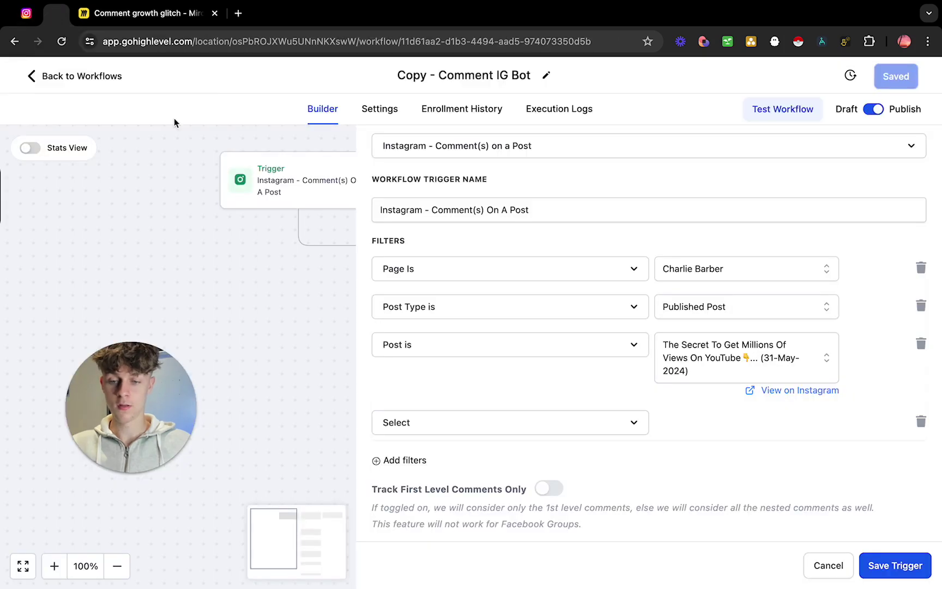
Step: Add an Exact Match filter for 'VIEWS', save the trigger, and reopen its settings
click(551, 434)
click(467, 530)
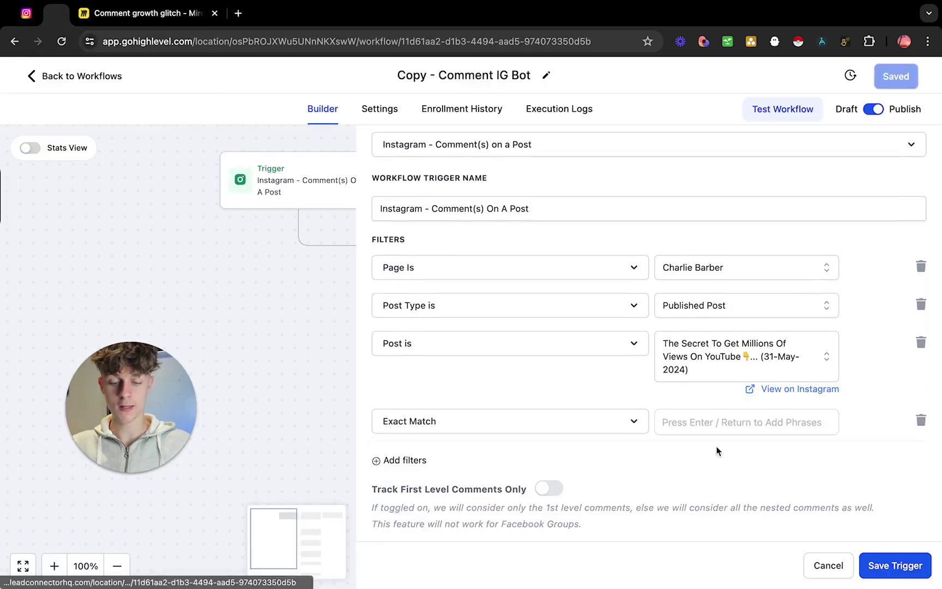
click(738, 432)
text(V)
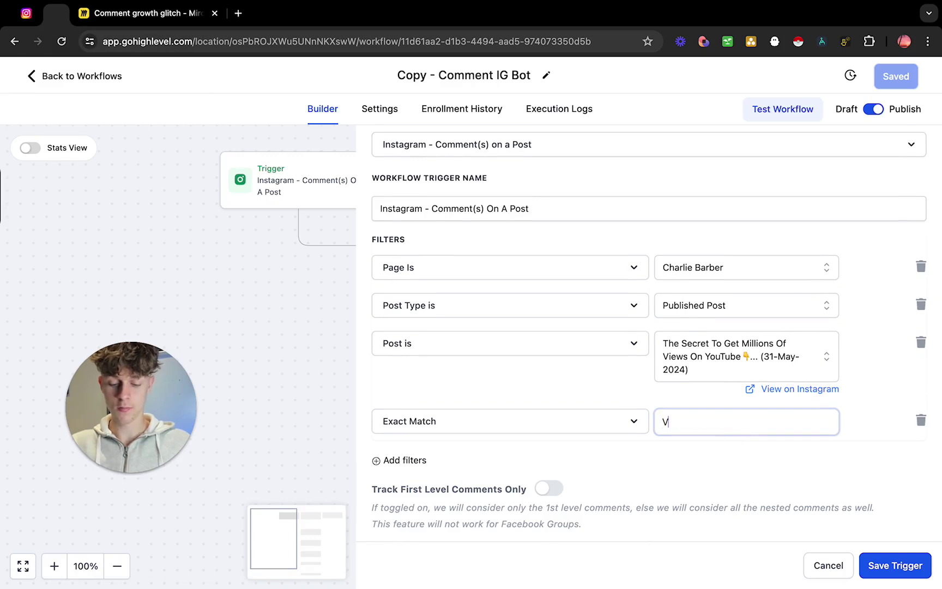
text(IEWS)
key(Return)
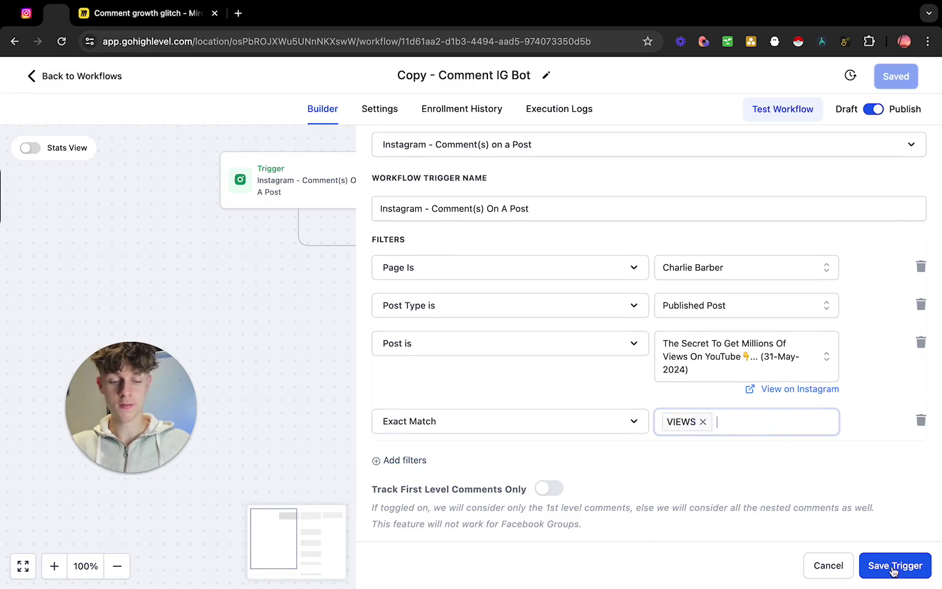
click(861, 569)
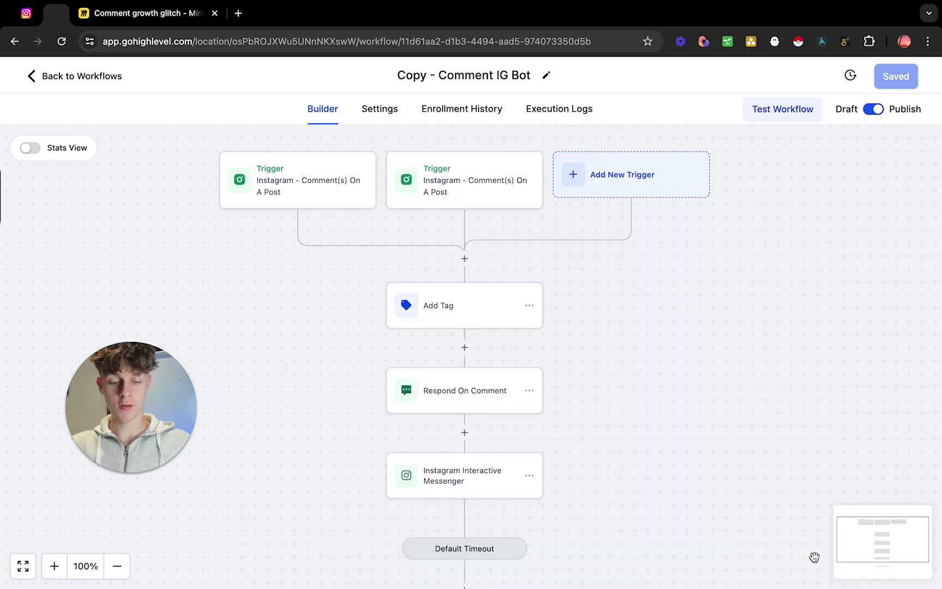
click(443, 187)
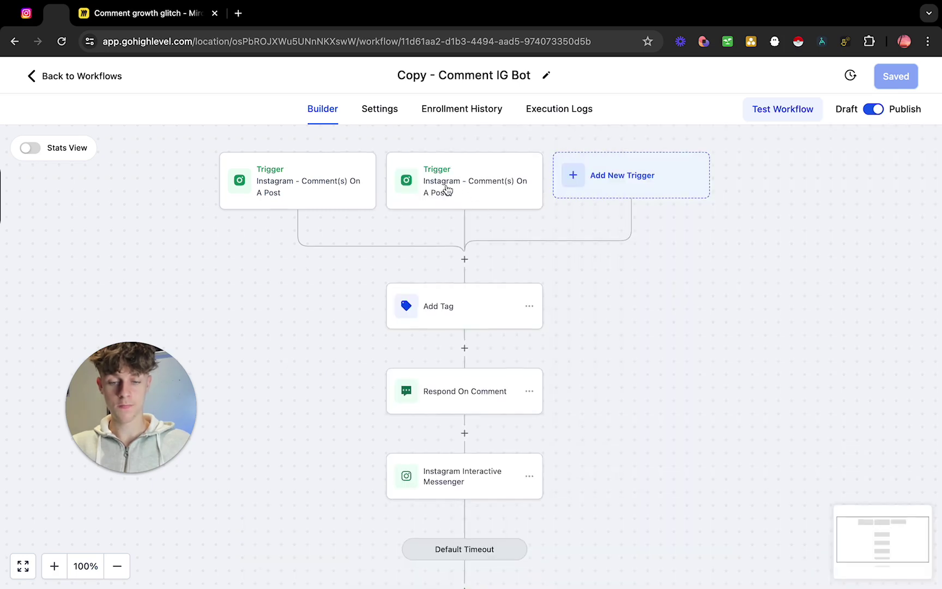
scroll(545, 429, down, 2)
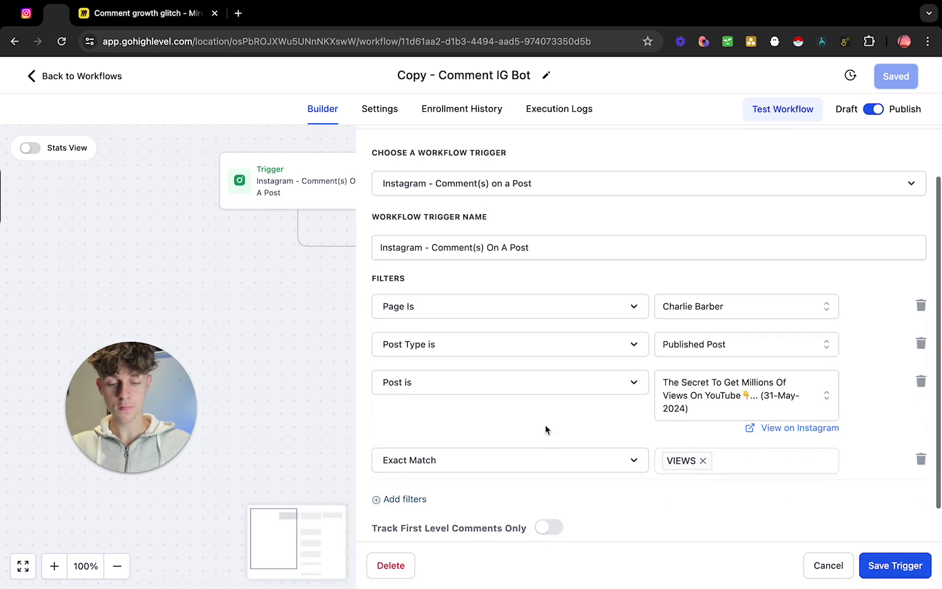
Step: Check the commenter's Instagram DM thread for the automated training-link reply, then return to GoHighLevel
click(28, 16)
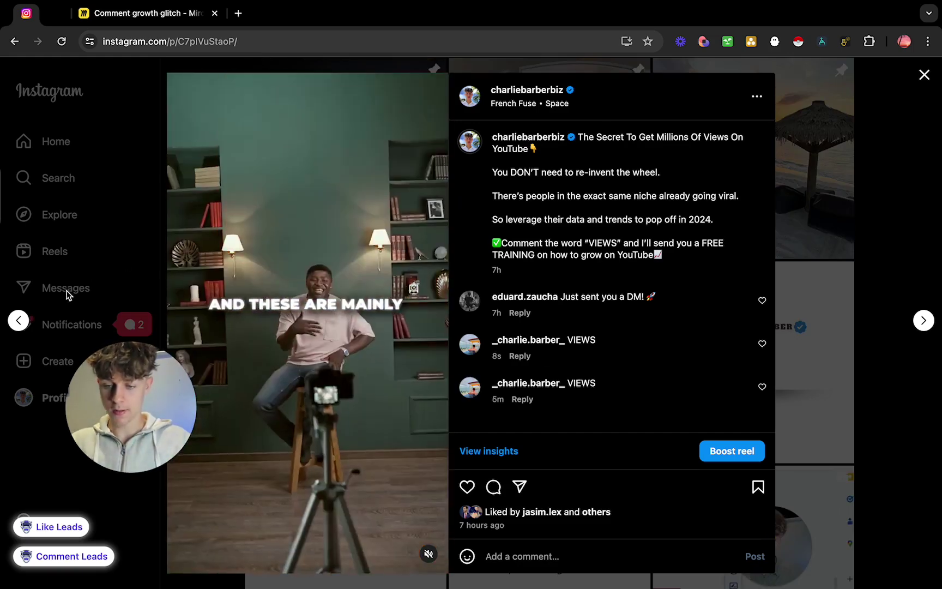
click(67, 295)
click(194, 163)
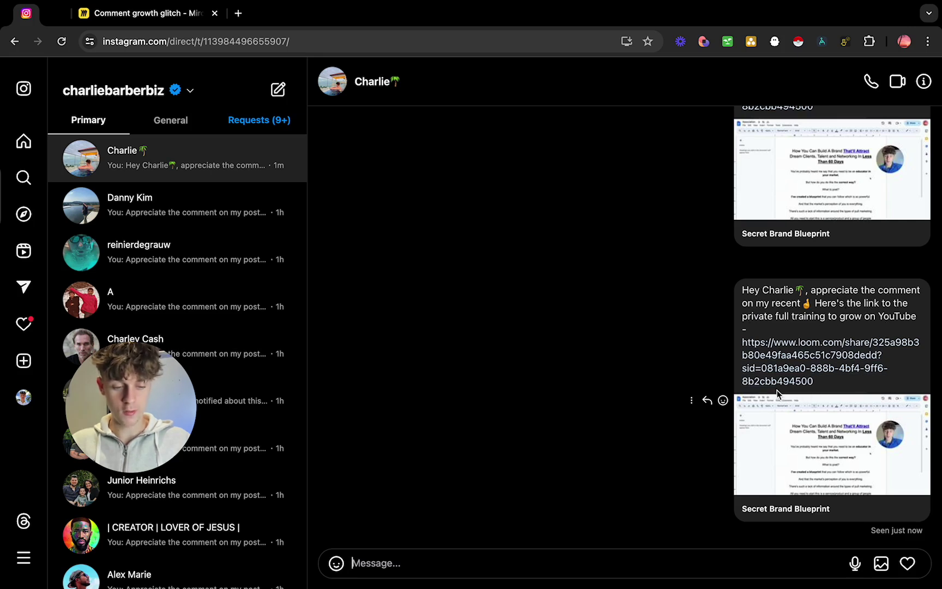
key(ctrl+Tab)
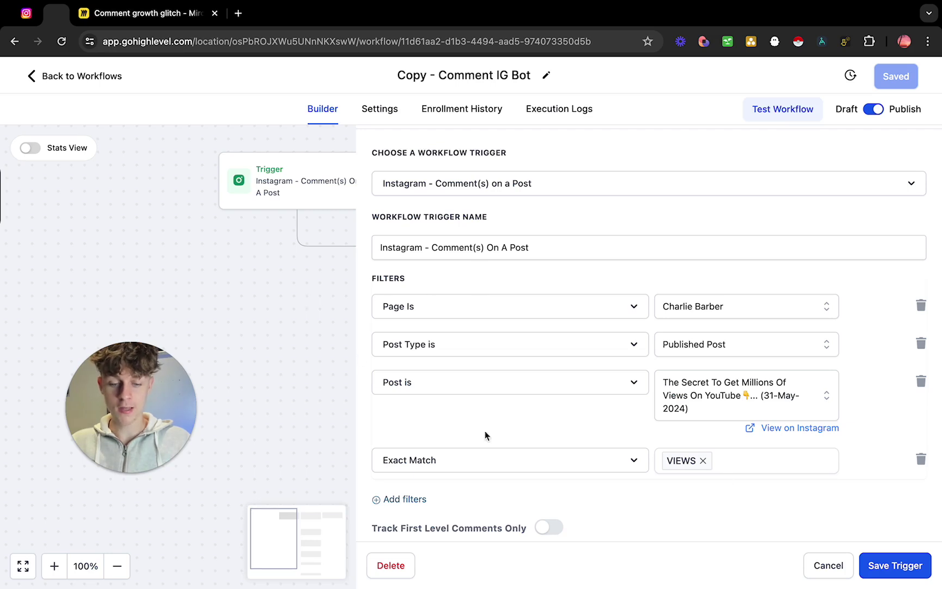
Step: Close the trigger settings and open the Add Tag step applying 'engaged lead on ig'
click(827, 565)
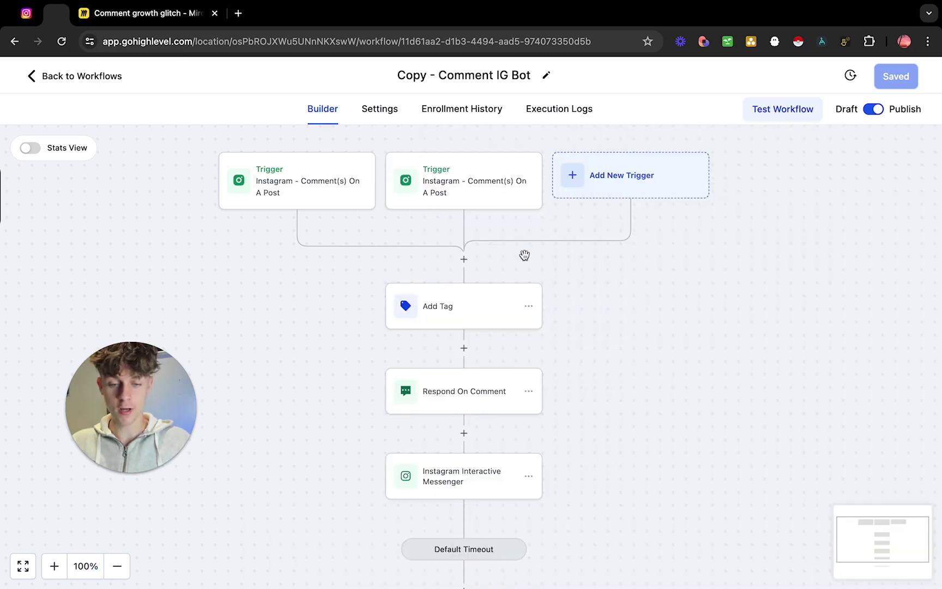
scroll(505, 366, down, 2)
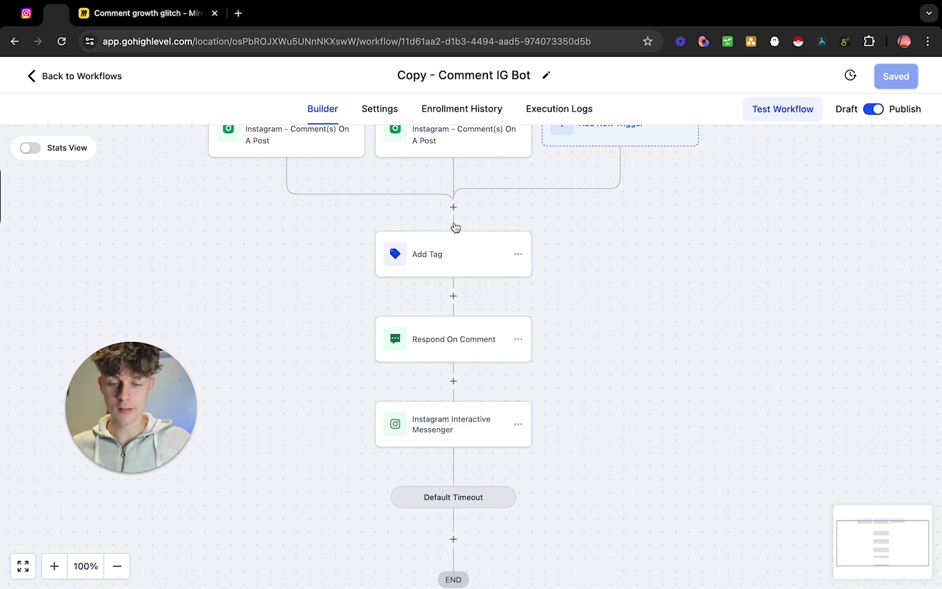
click(455, 258)
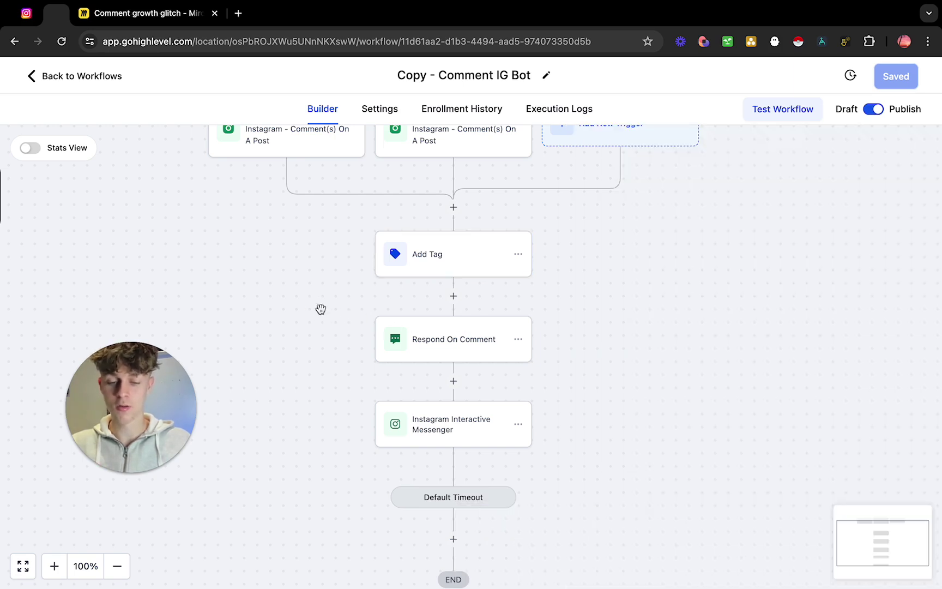
Step: Close Add Tag and try inserting a Reply In Comments action after it, typing 'Check'
click(316, 309)
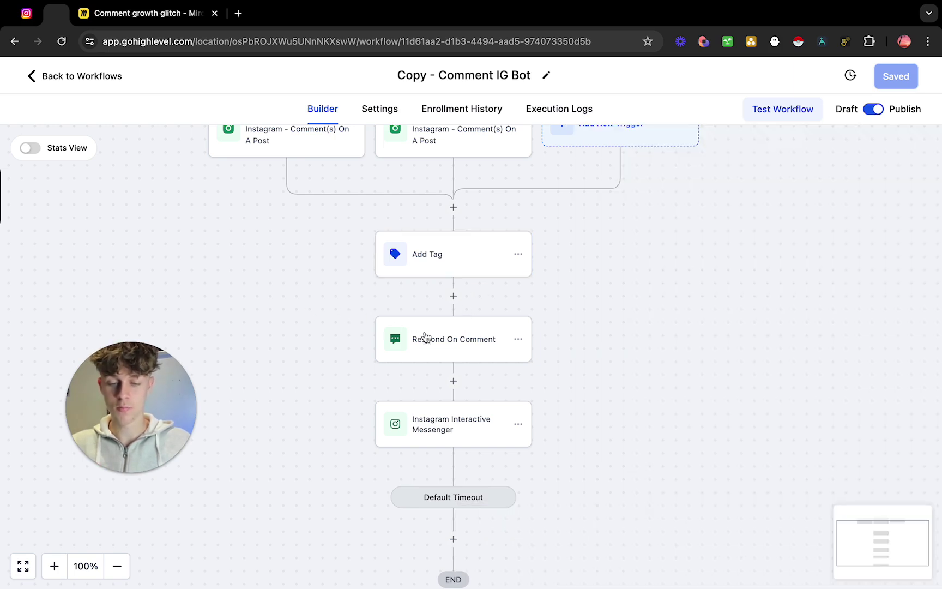
click(453, 297)
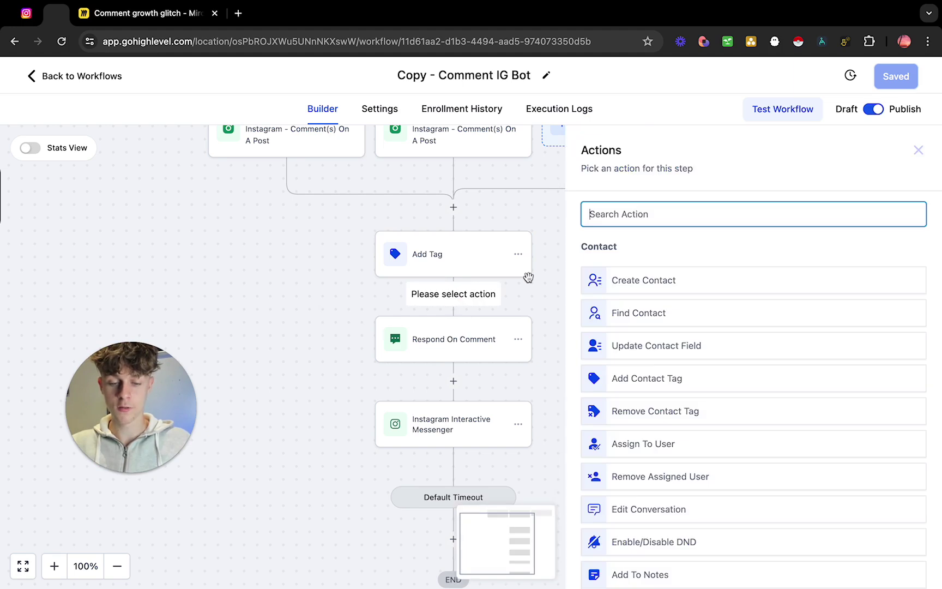
text(REPL)
click(672, 271)
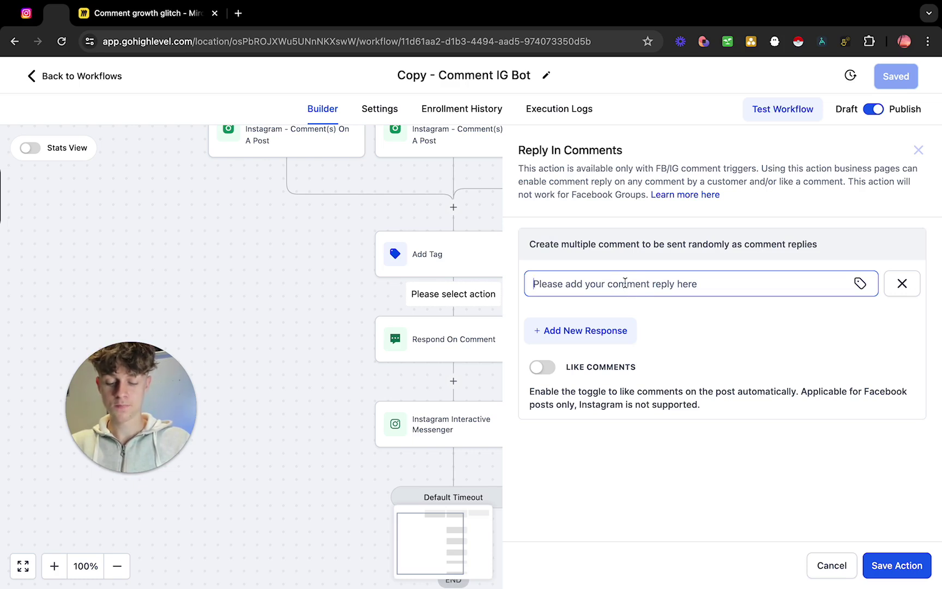
text(Check DMs)
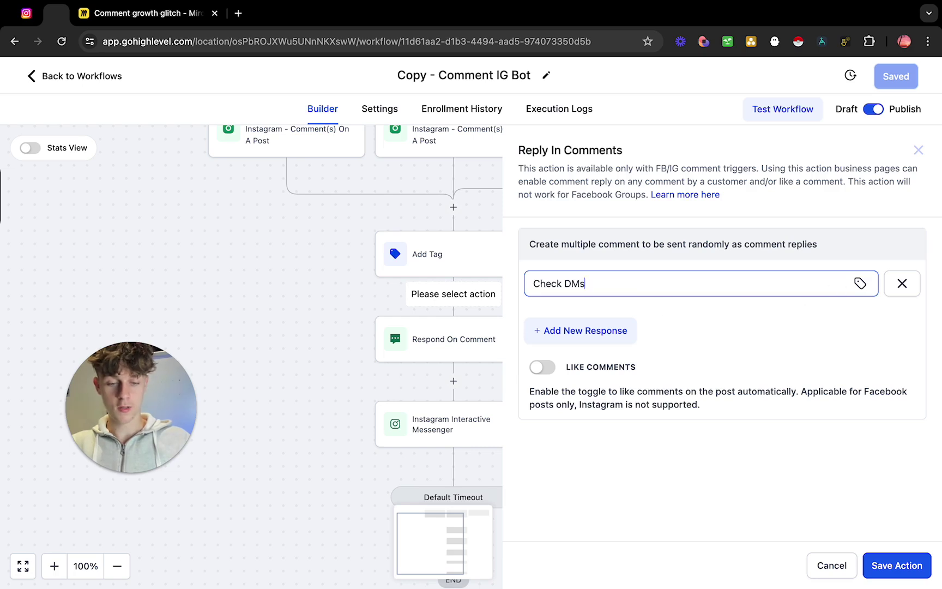
key(super+r)
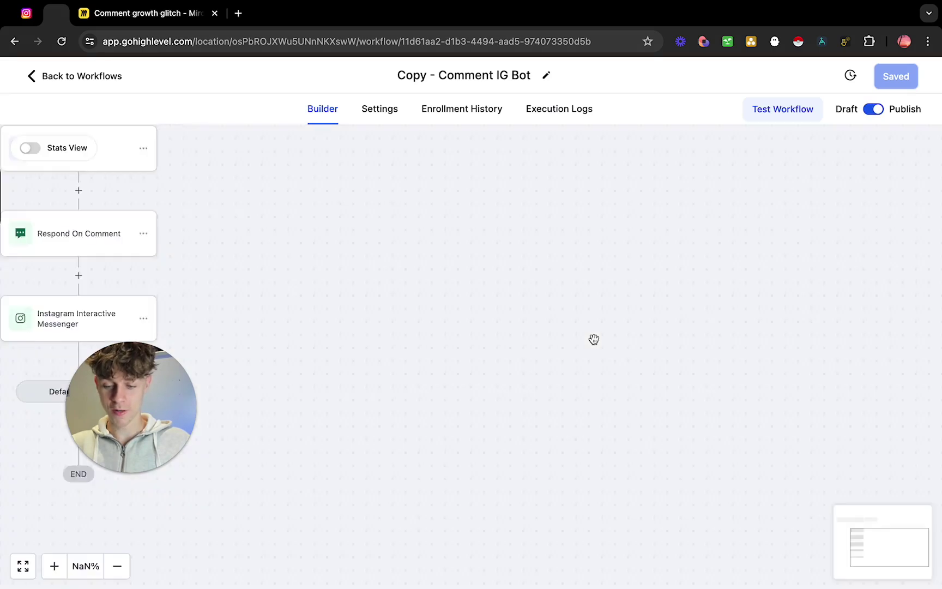
Step: Review the Respond On Comment step's three replies, such as 'Check DMs' and 'Yo just sent!', then cancel
click(467, 360)
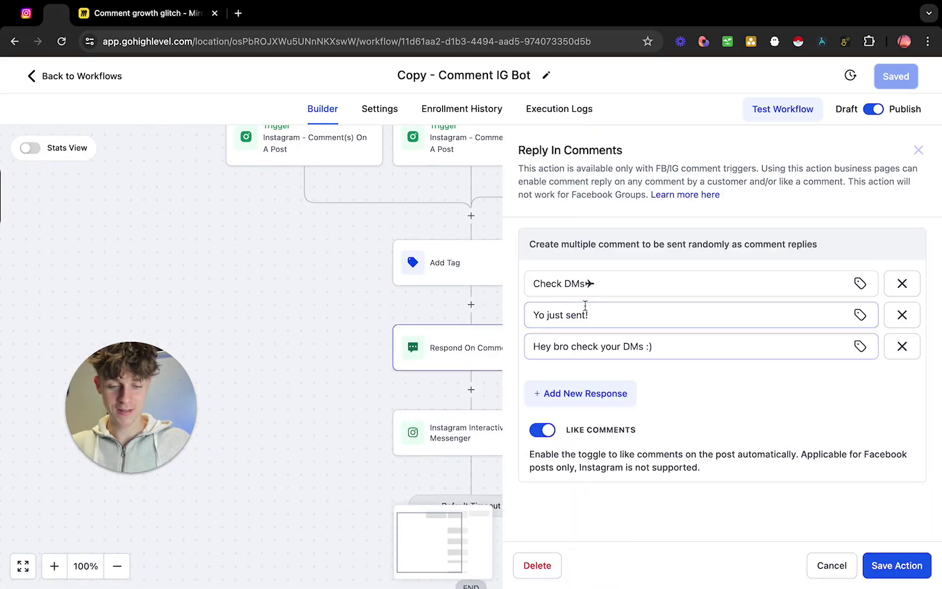
drag(533, 286, 615, 288)
drag(539, 314, 619, 313)
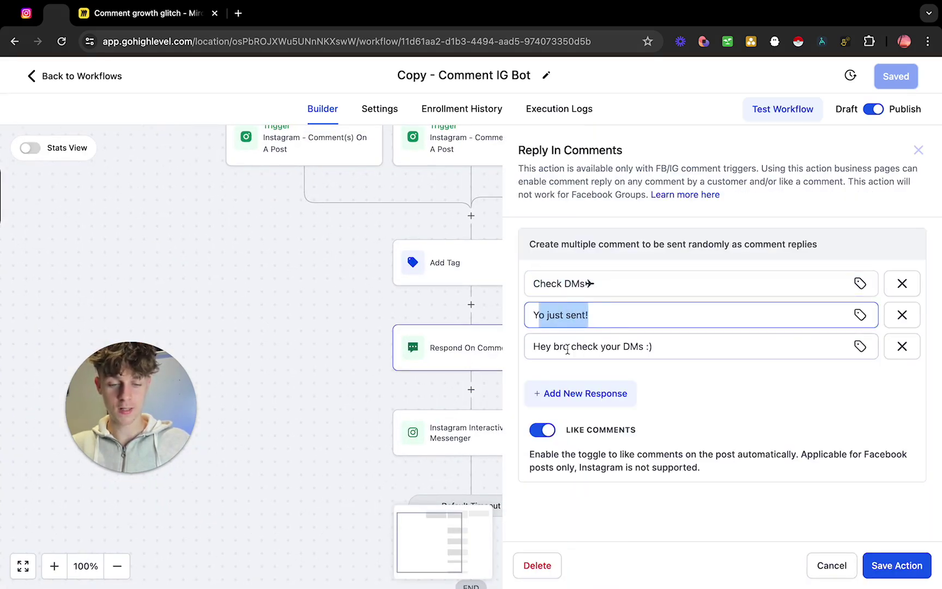
click(536, 347)
drag(539, 315, 622, 316)
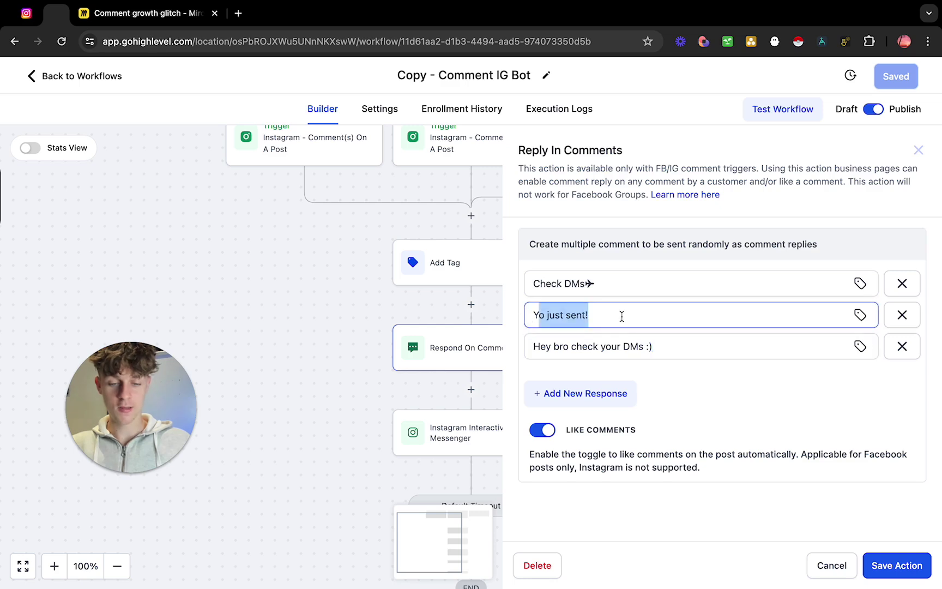
drag(542, 347, 683, 360)
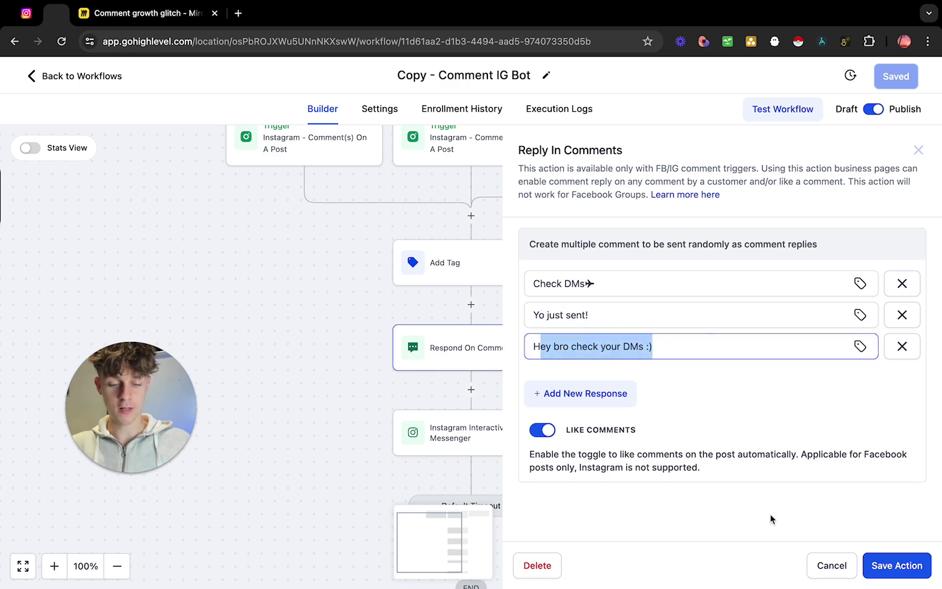
click(828, 562)
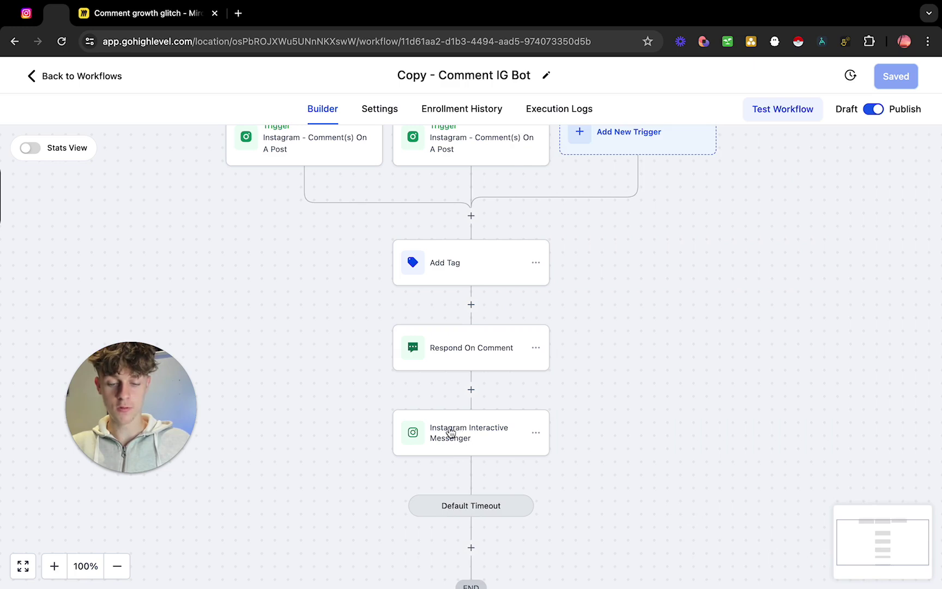
Step: Insert an Instagram Interactive Messenger action, glance at the Instagram DM thread, and return to the workflow
click(471, 389)
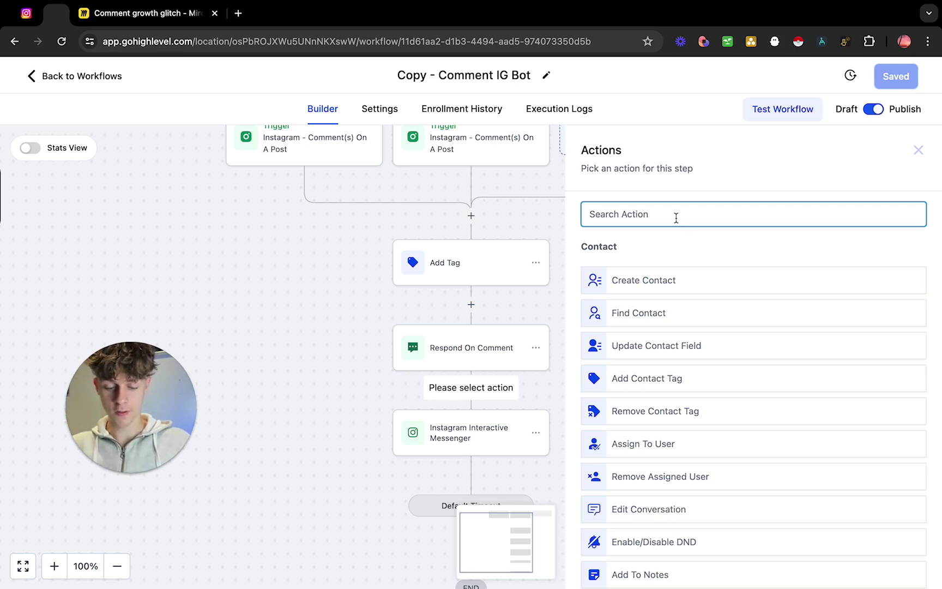
text(inst)
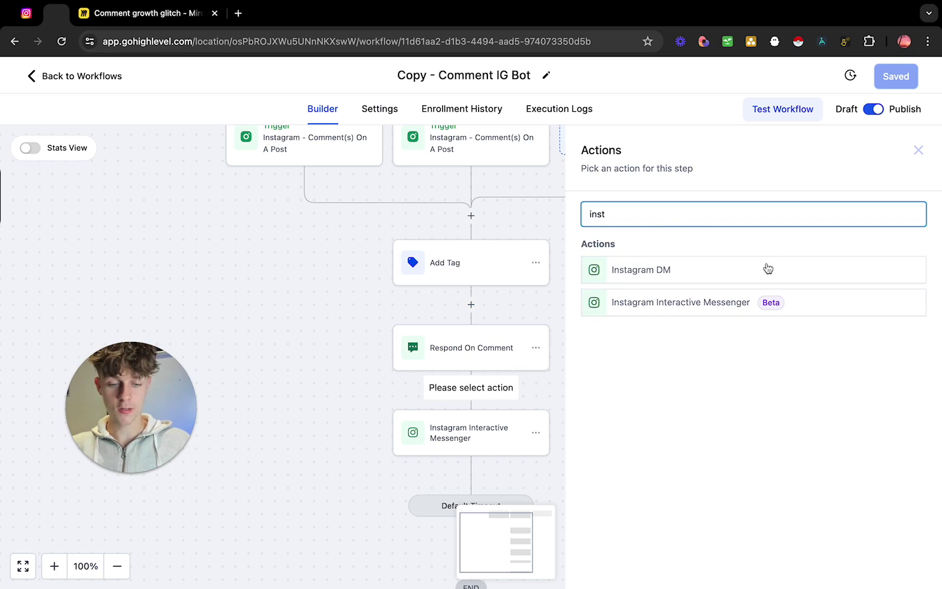
click(690, 306)
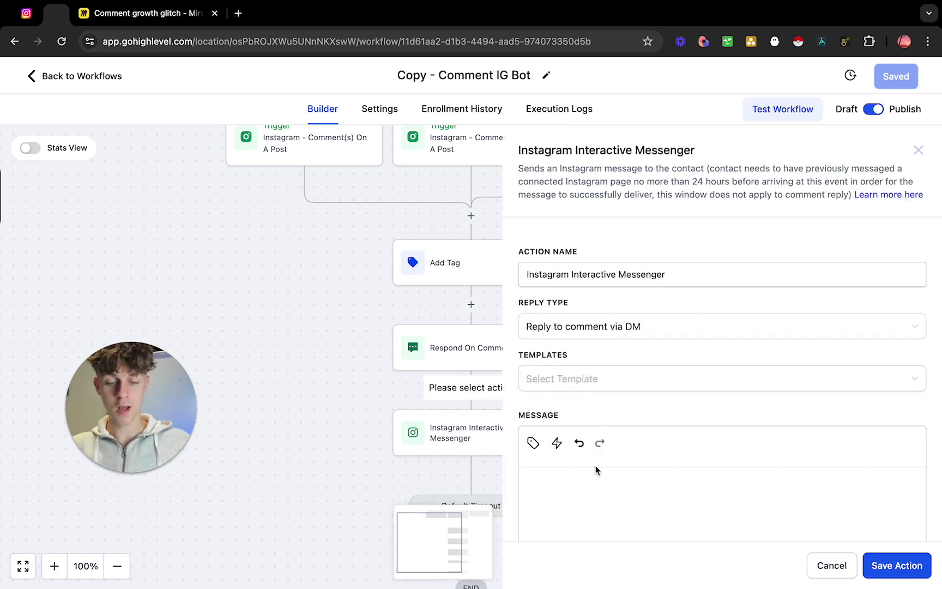
scroll(597, 487, down, 3)
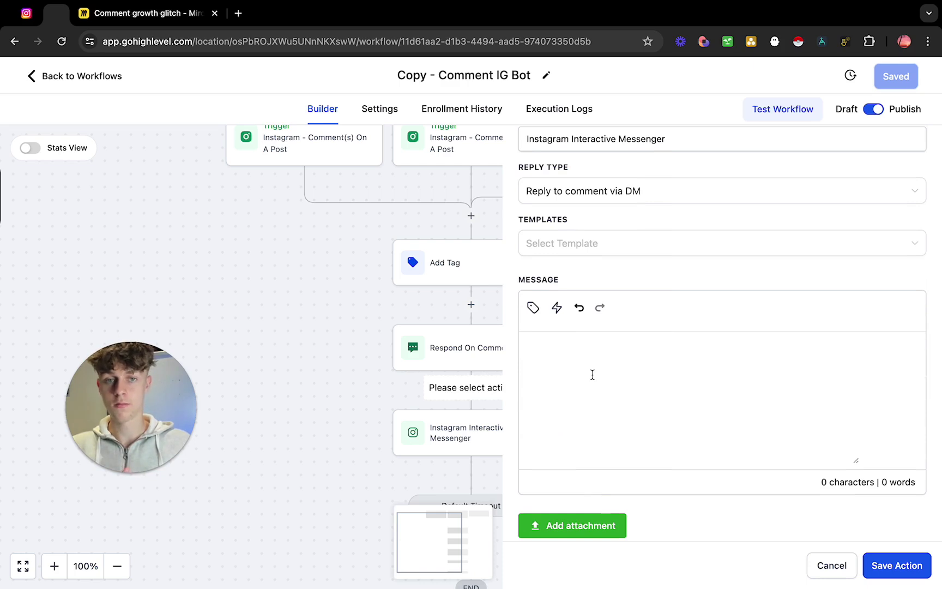
click(33, 16)
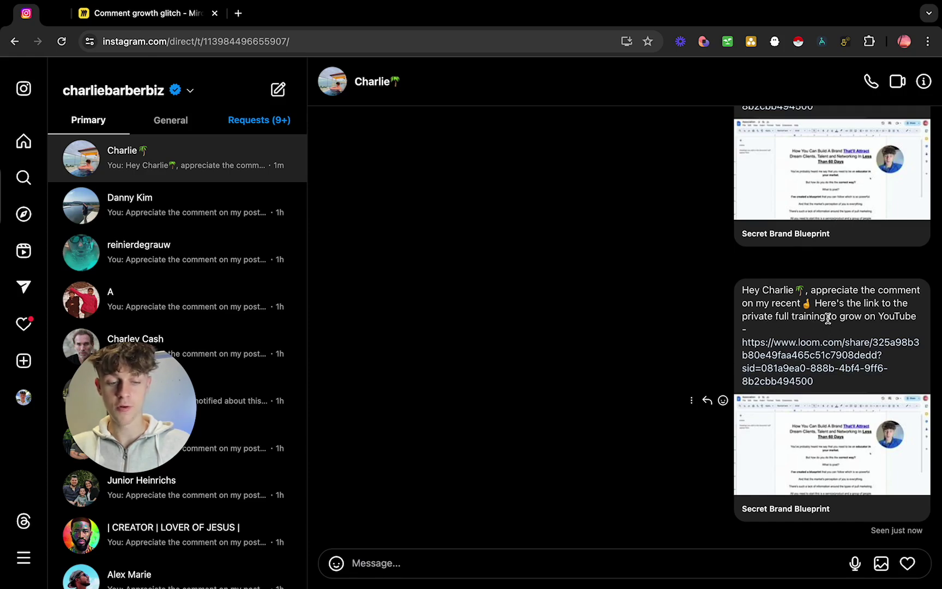
click(61, 15)
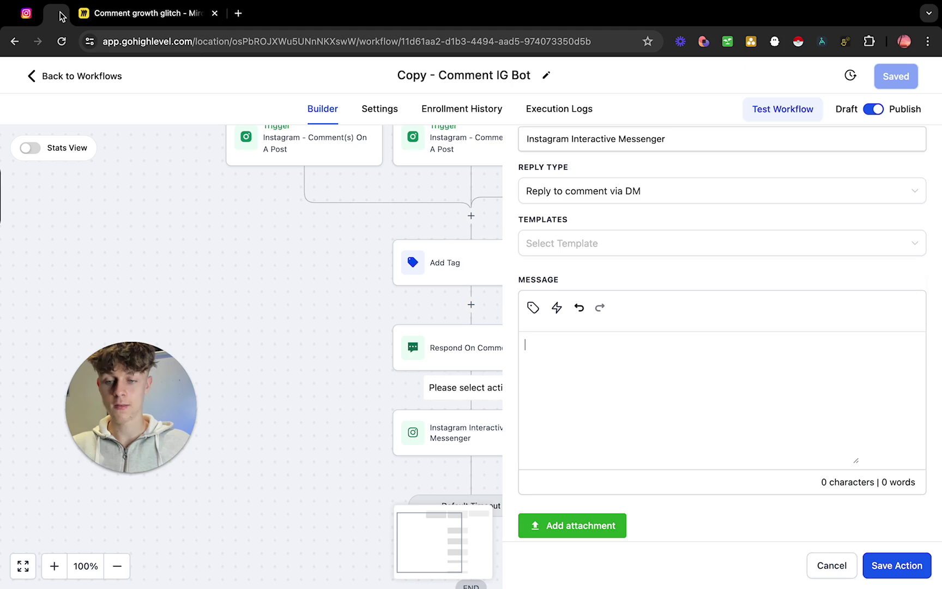
Step: Highlight the $10k/month goal, '100 Views' and '1 Comment' in Miro's revenue maths text
key(ctrl+Tab)
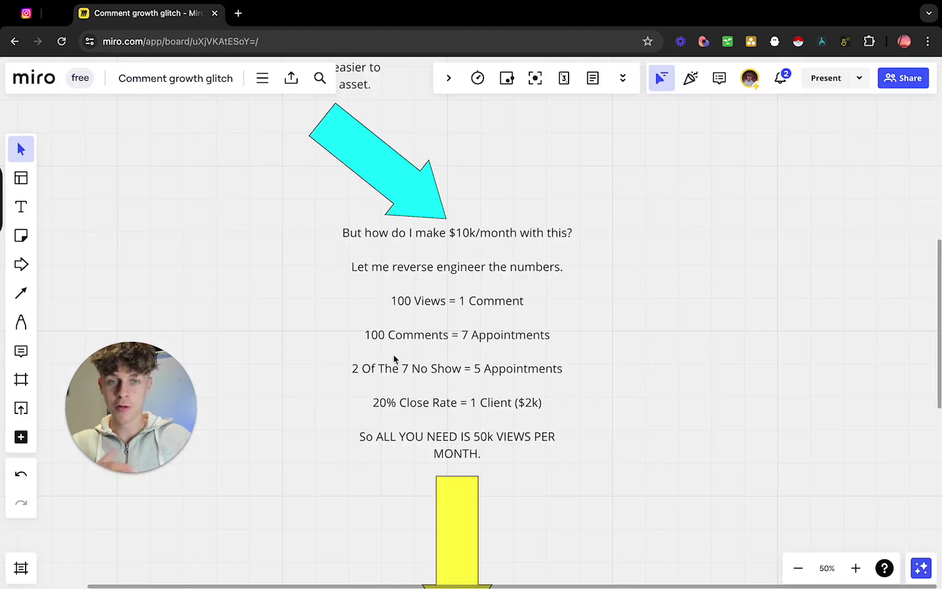
scroll(395, 358, up, 5)
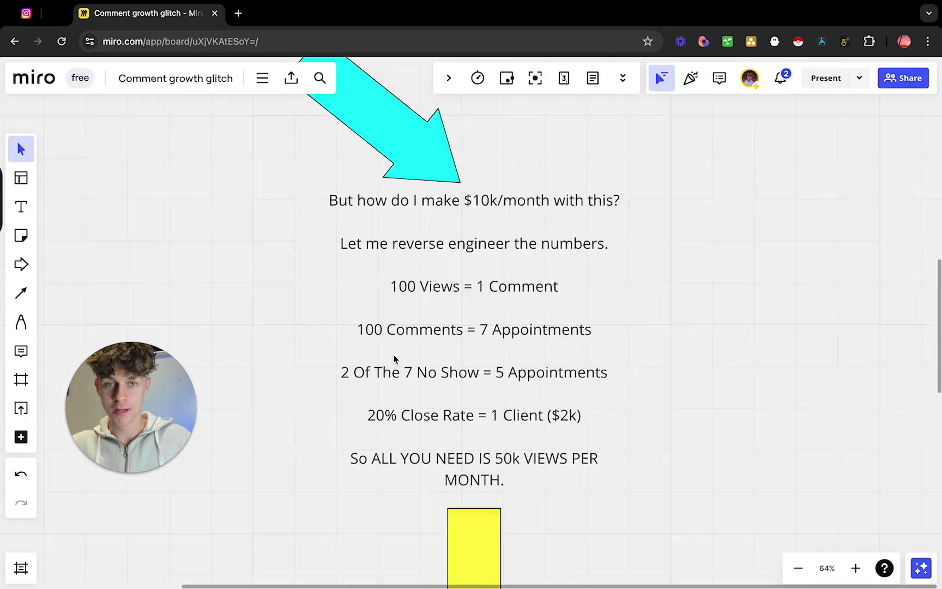
click(450, 191)
click(436, 198)
drag(437, 197, 607, 197)
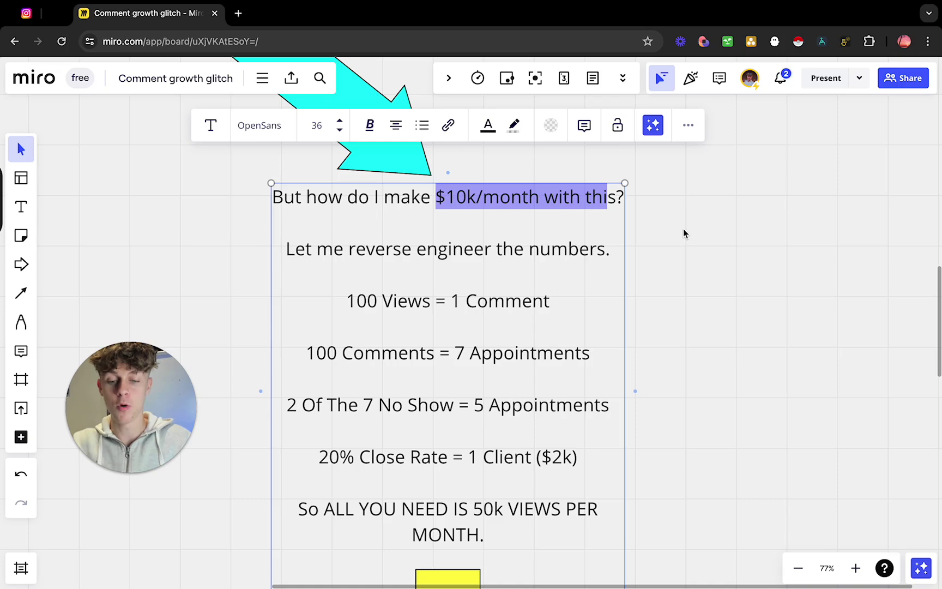
scroll(584, 276, up, 4)
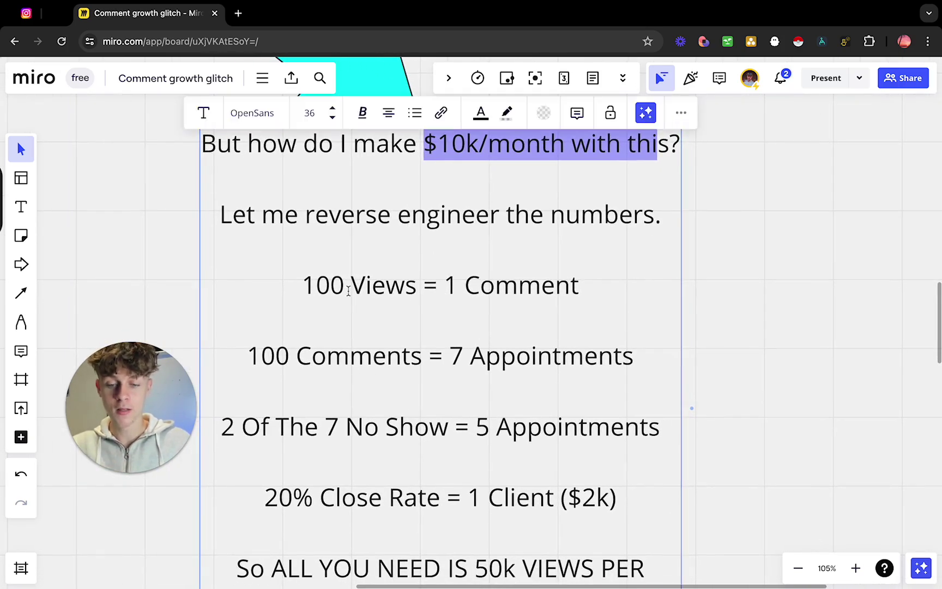
drag(307, 284, 419, 286)
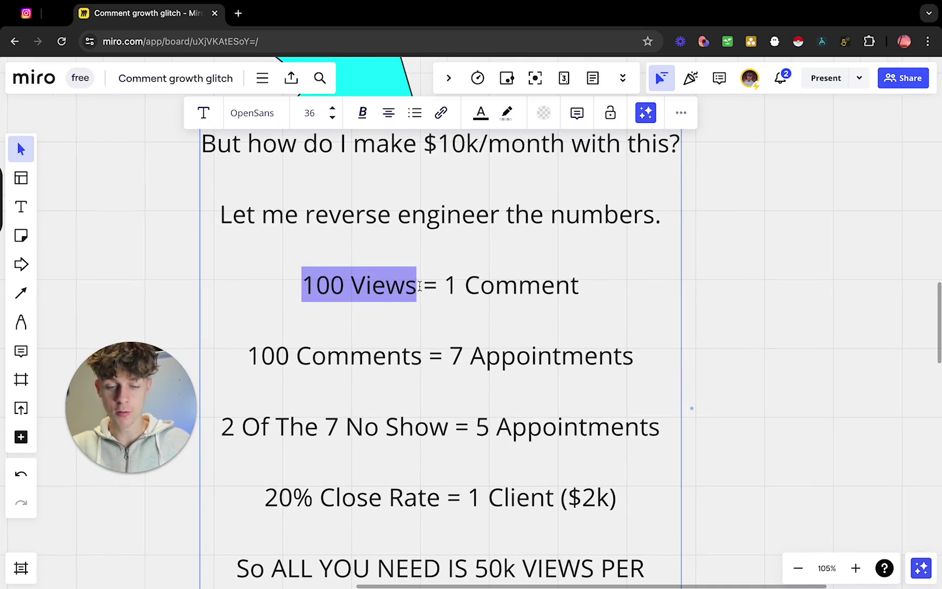
drag(444, 285, 580, 289)
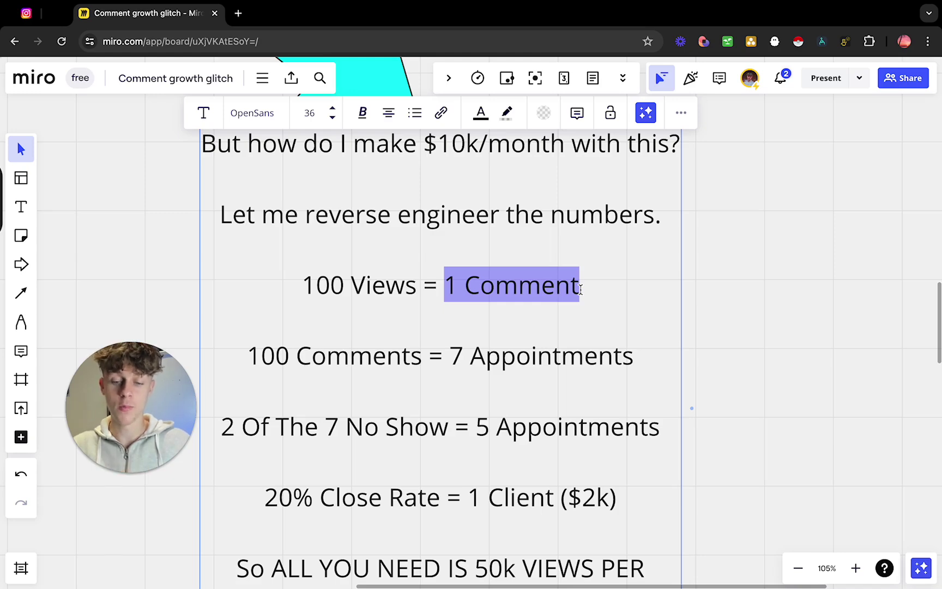
scroll(574, 296, down, 3)
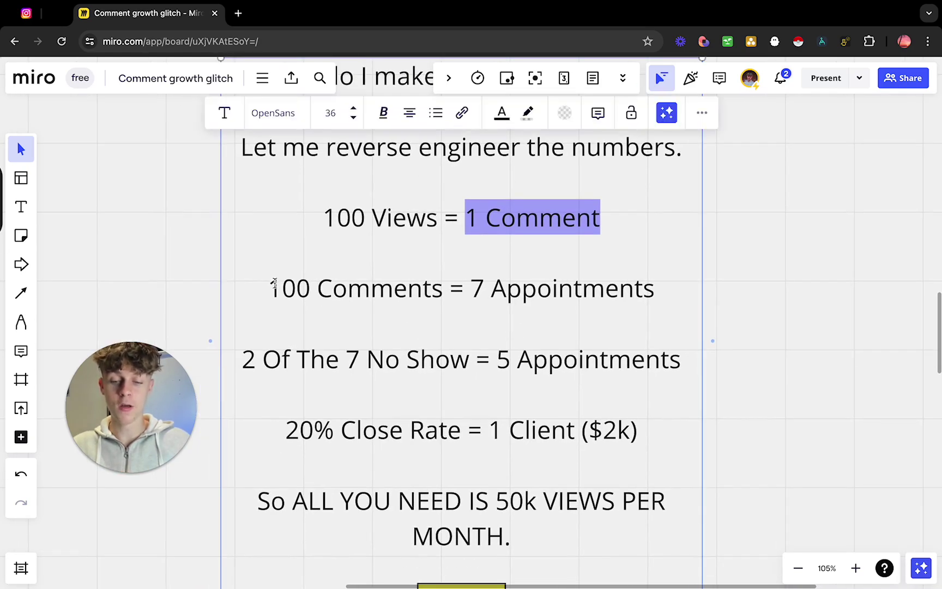
click(276, 287)
drag(276, 287, 656, 291)
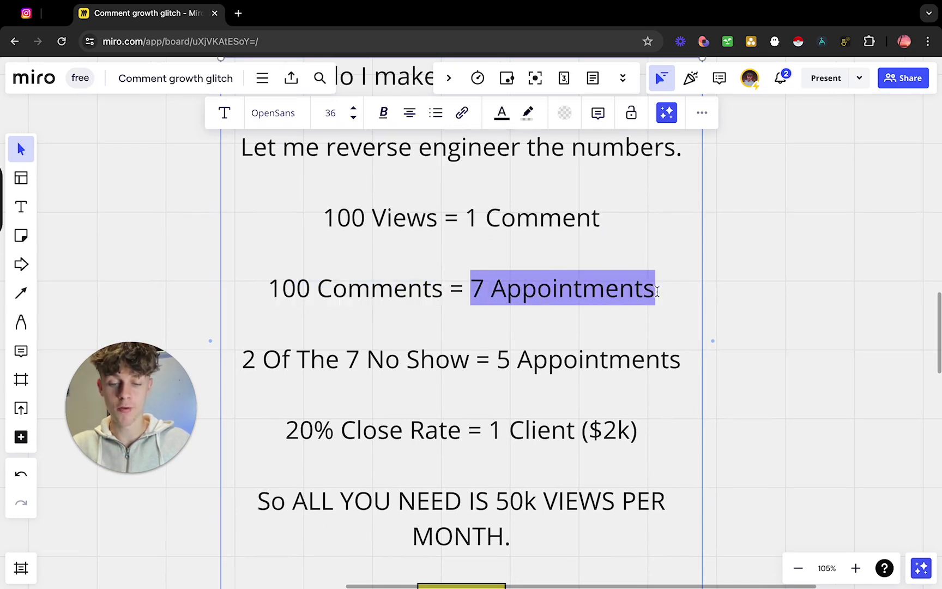
drag(267, 288, 618, 290)
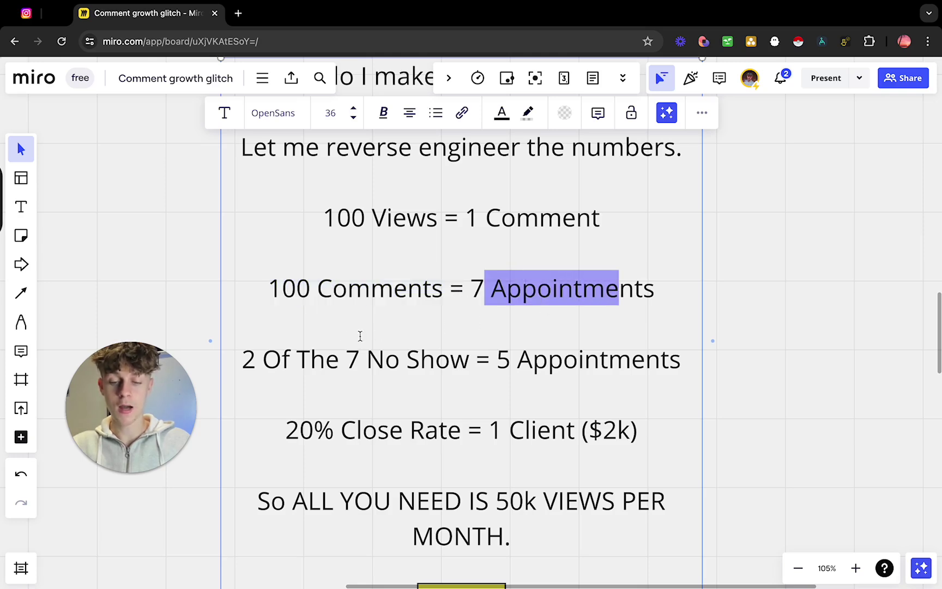
drag(360, 359, 234, 355)
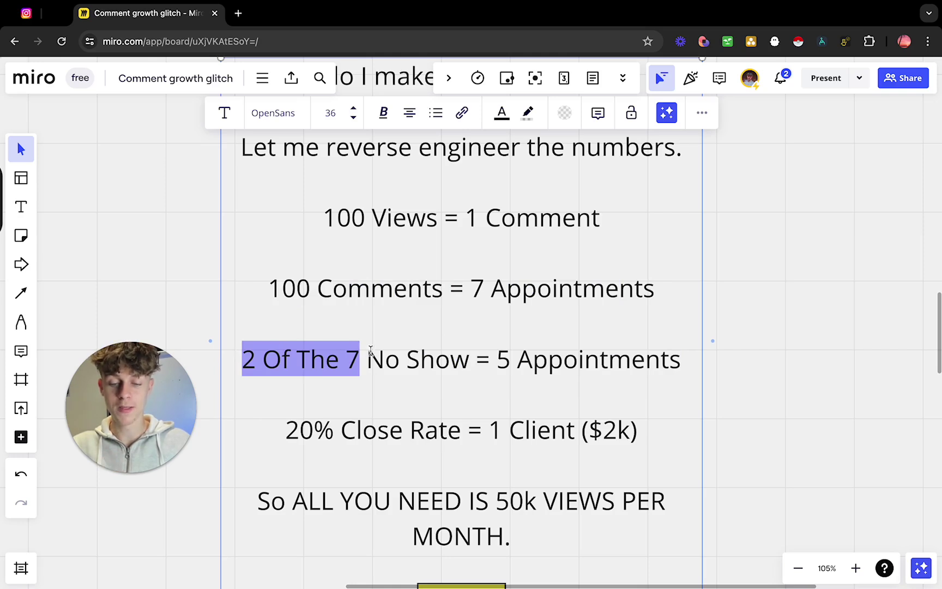
drag(371, 352, 679, 364)
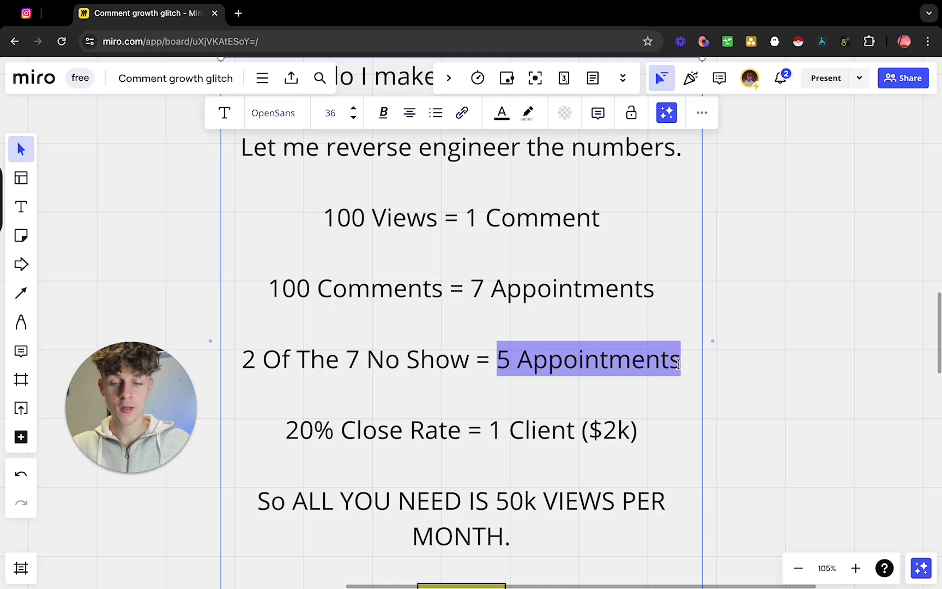
drag(271, 293, 443, 294)
drag(498, 360, 678, 366)
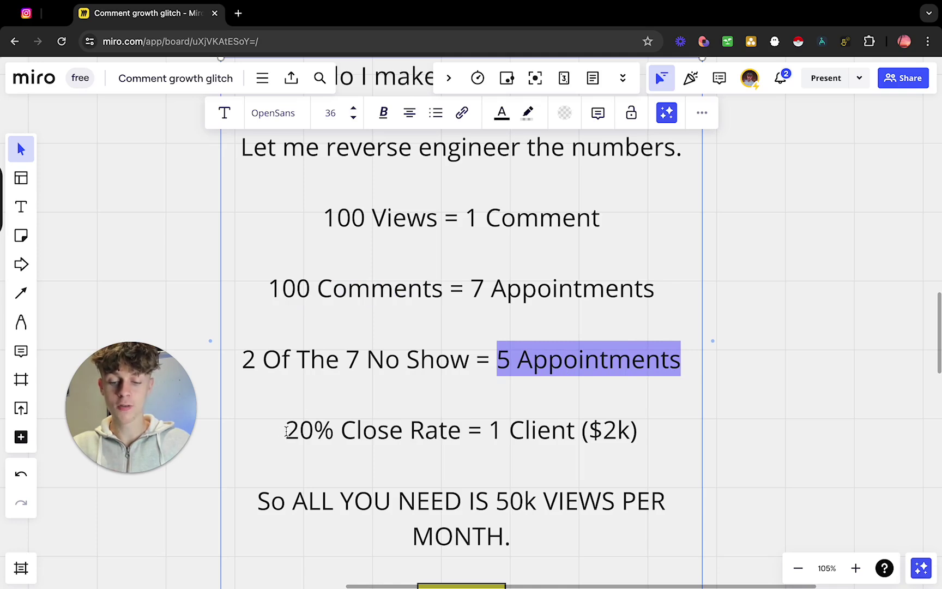
drag(286, 430, 460, 432)
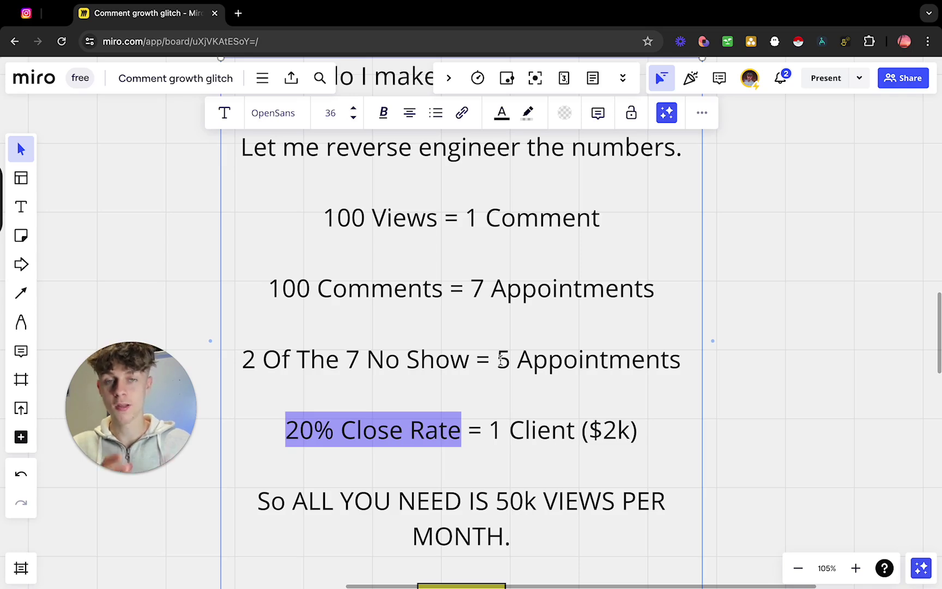
drag(589, 431, 632, 432)
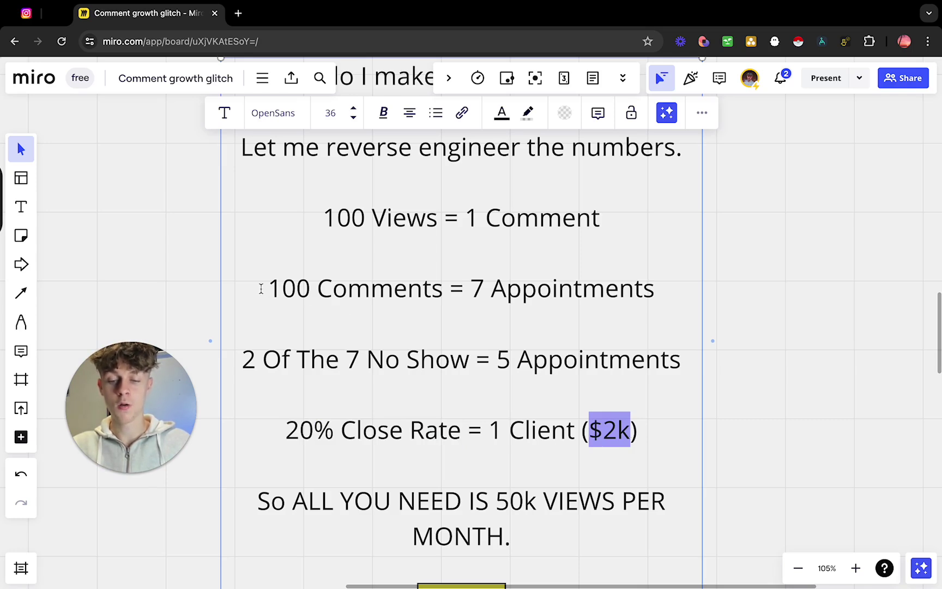
drag(261, 289, 447, 291)
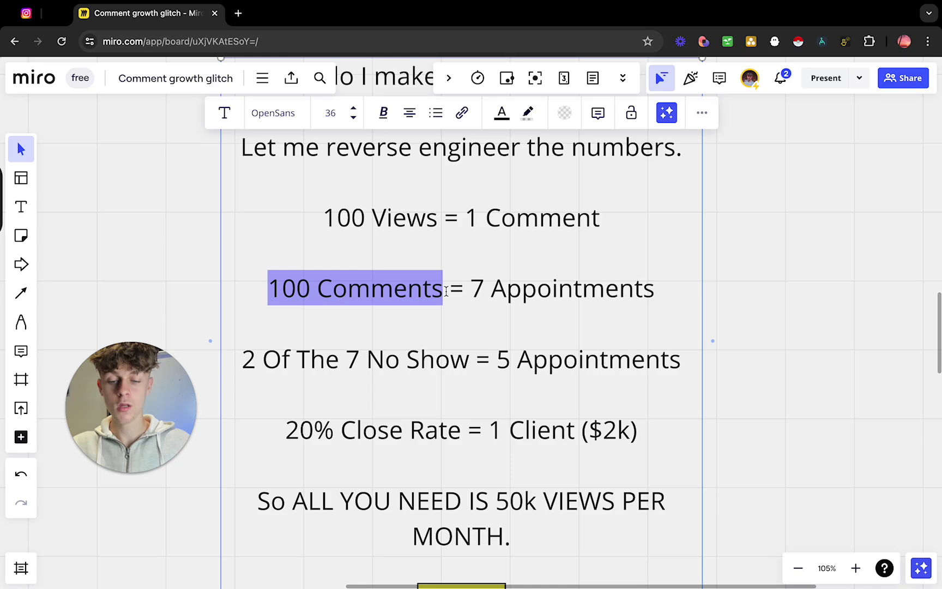
click(270, 289)
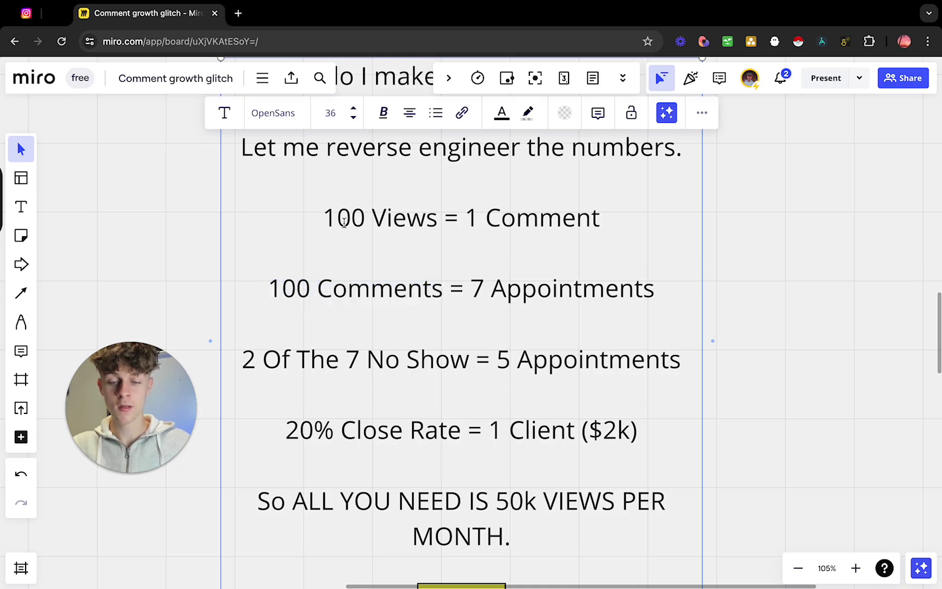
drag(327, 216, 441, 219)
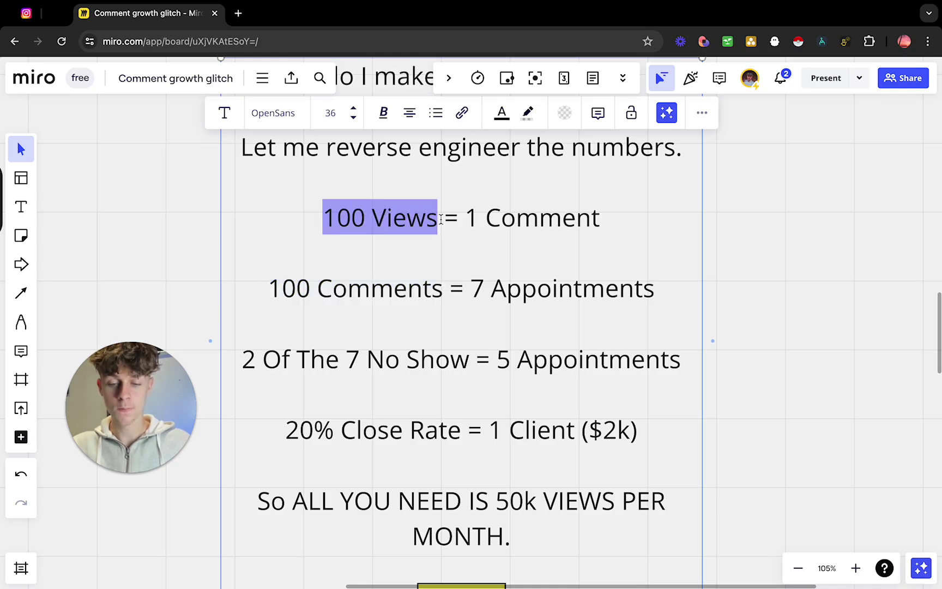
click(325, 217)
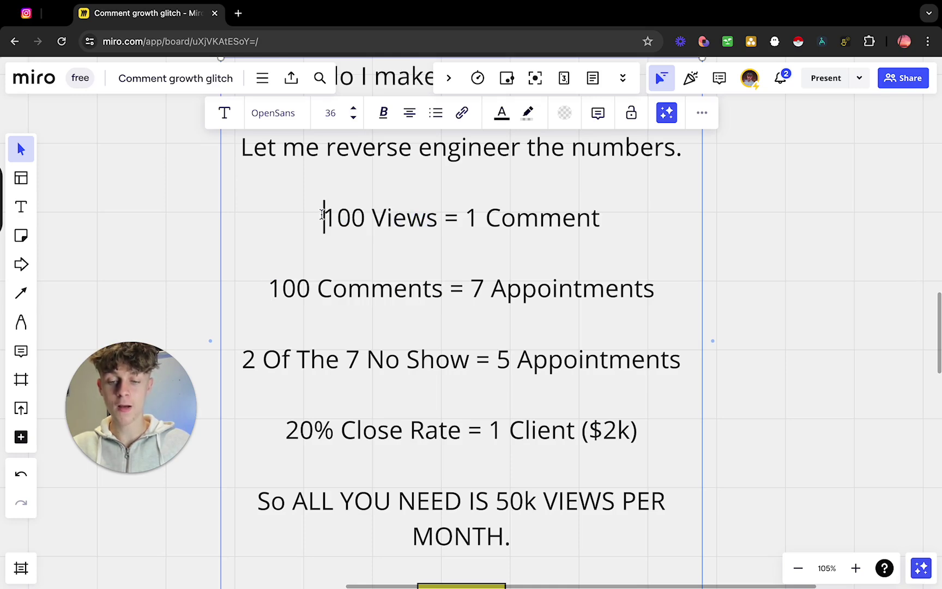
drag(590, 431, 627, 430)
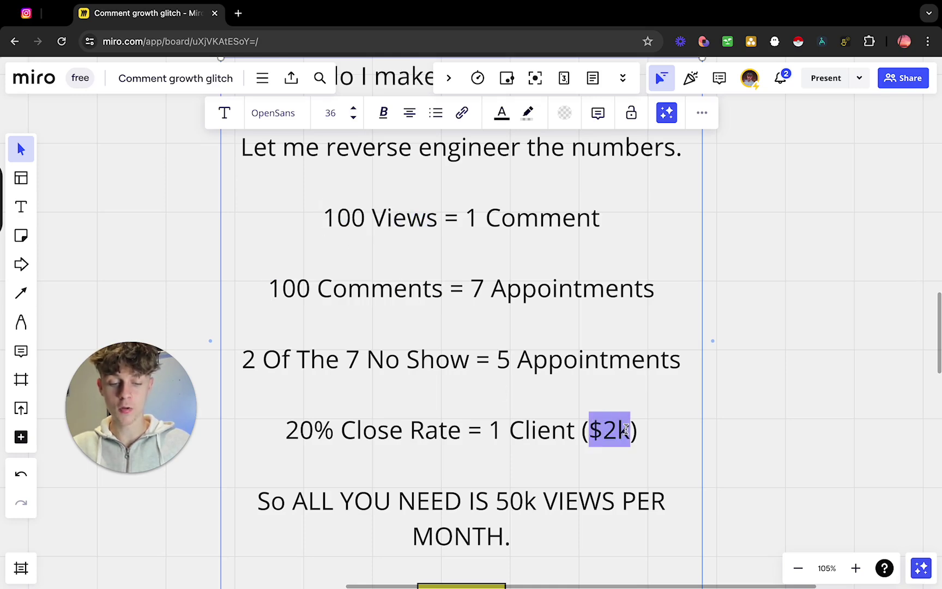
scroll(630, 430, down, 3)
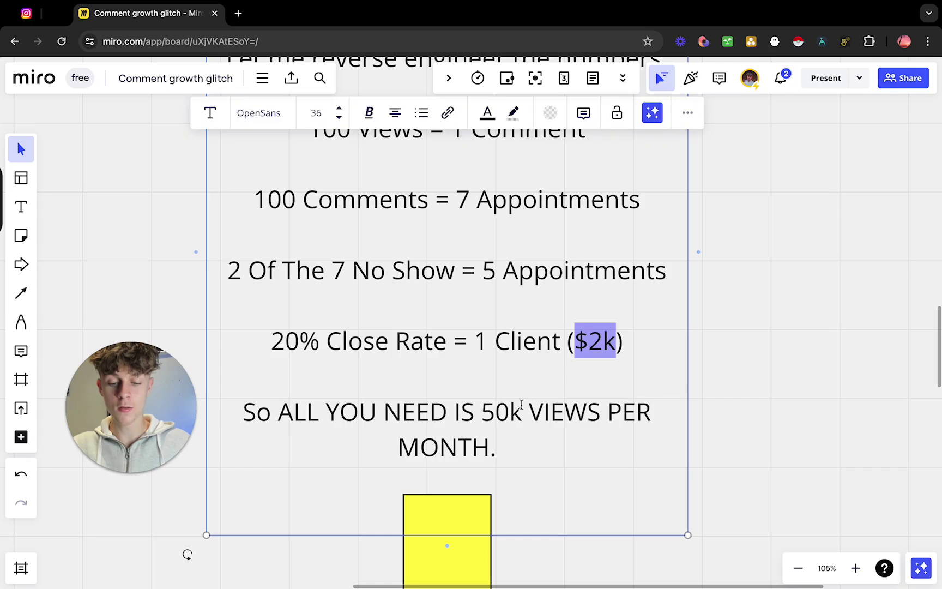
drag(479, 405, 528, 439)
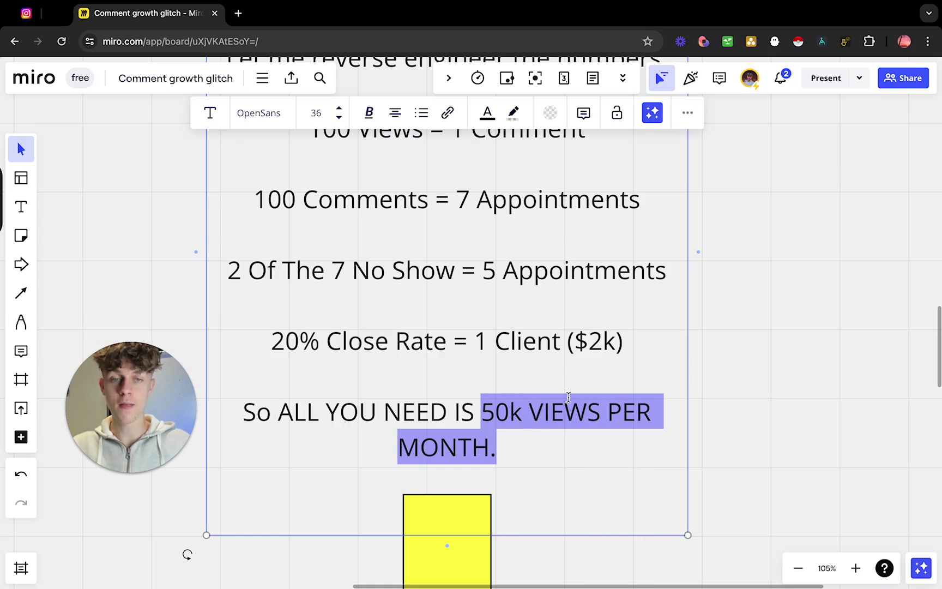
scroll(577, 390, left, 2)
scroll(577, 390, down, 1)
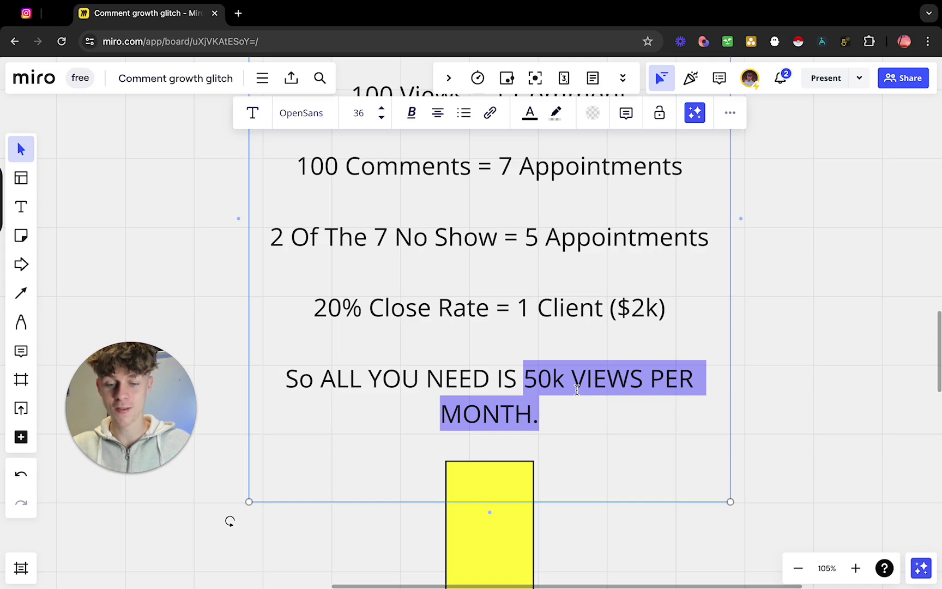
scroll(577, 389, down, 5)
scroll(576, 383, up, 3)
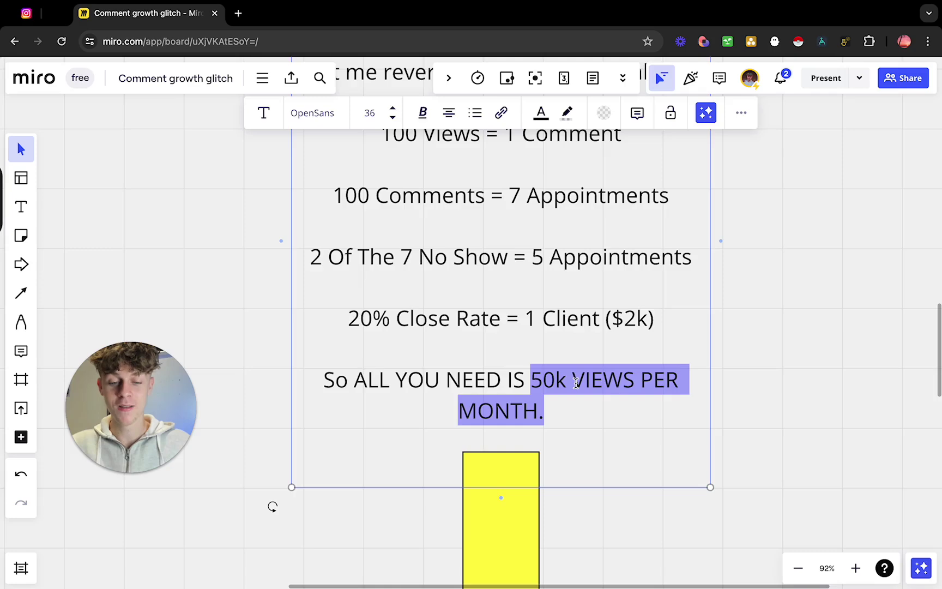
scroll(577, 383, up, 4)
click(531, 336)
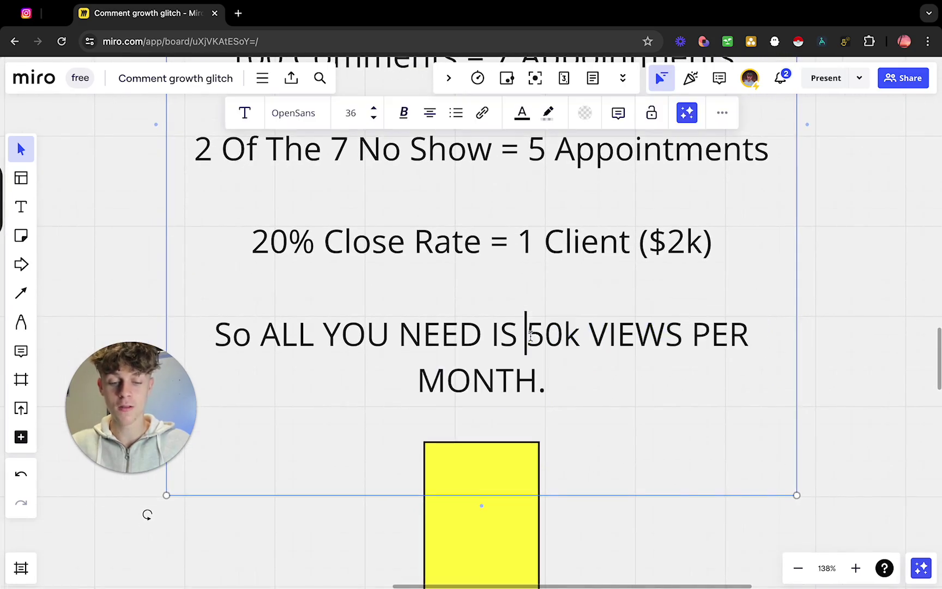
drag(530, 335, 578, 335)
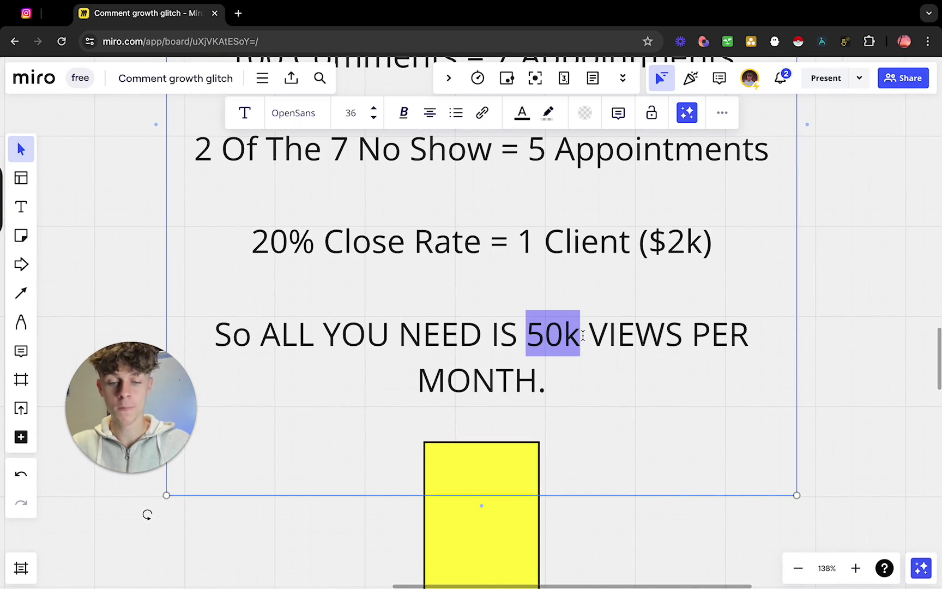
scroll(583, 336, up, 2)
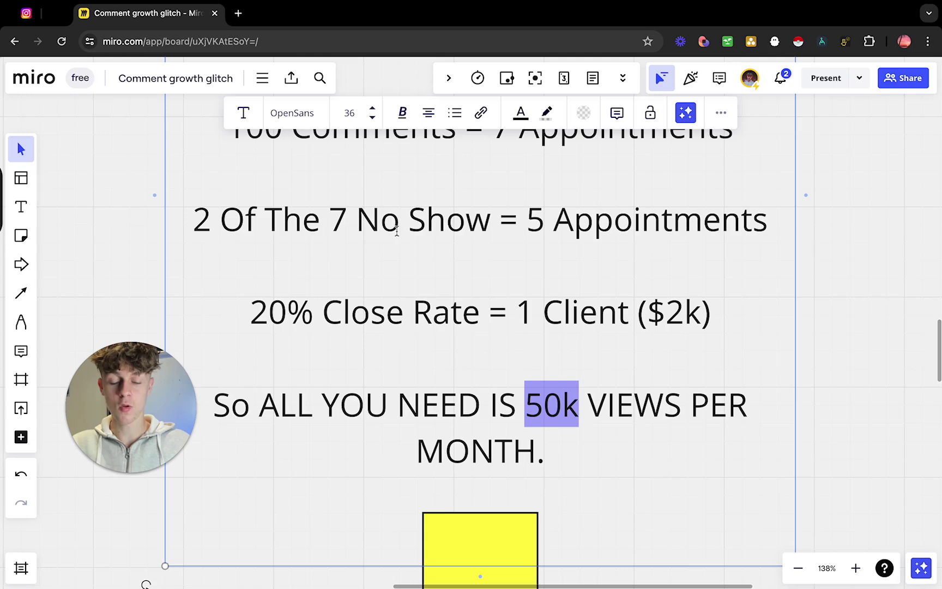
drag(528, 214, 762, 223)
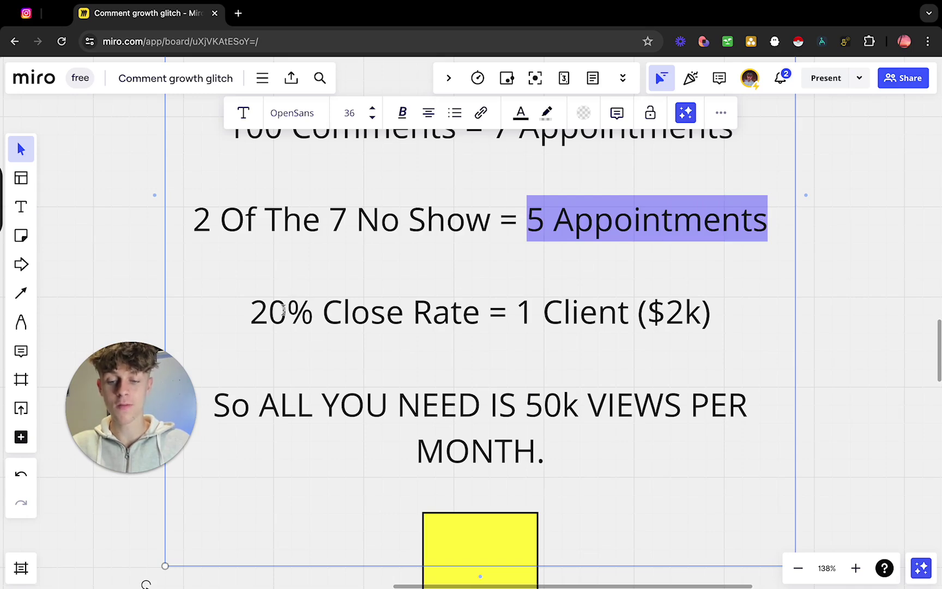
drag(252, 311, 311, 311)
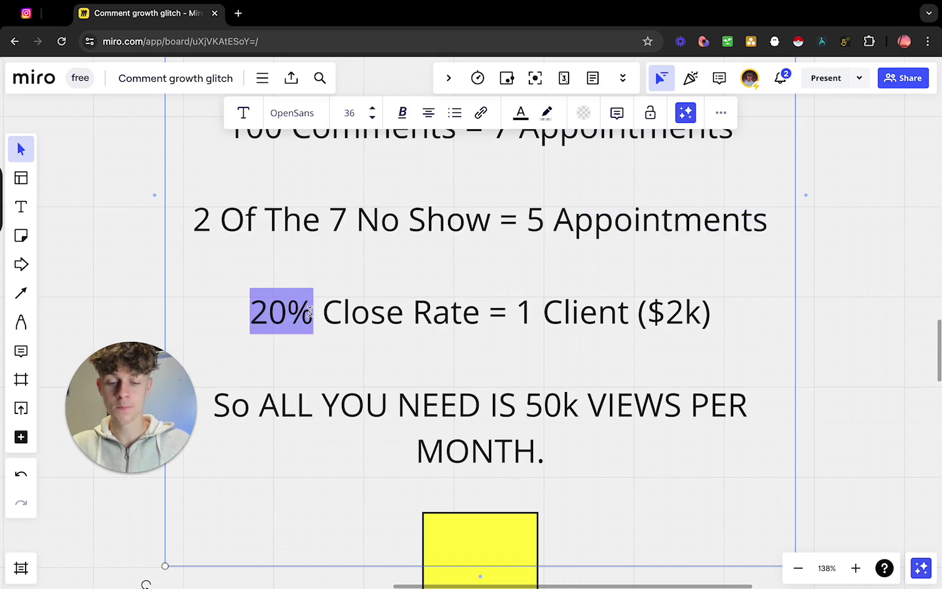
scroll(310, 312, down, 4)
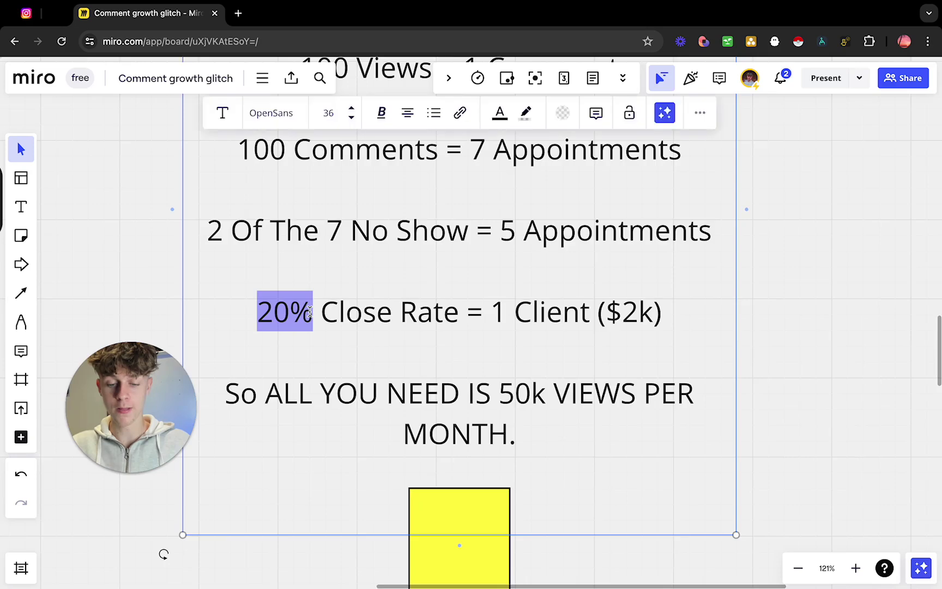
Step: Deselect the 20% text and zoom out to the Instagram, YouTube and Tactiq content ideation links
scroll(309, 309, up, 3)
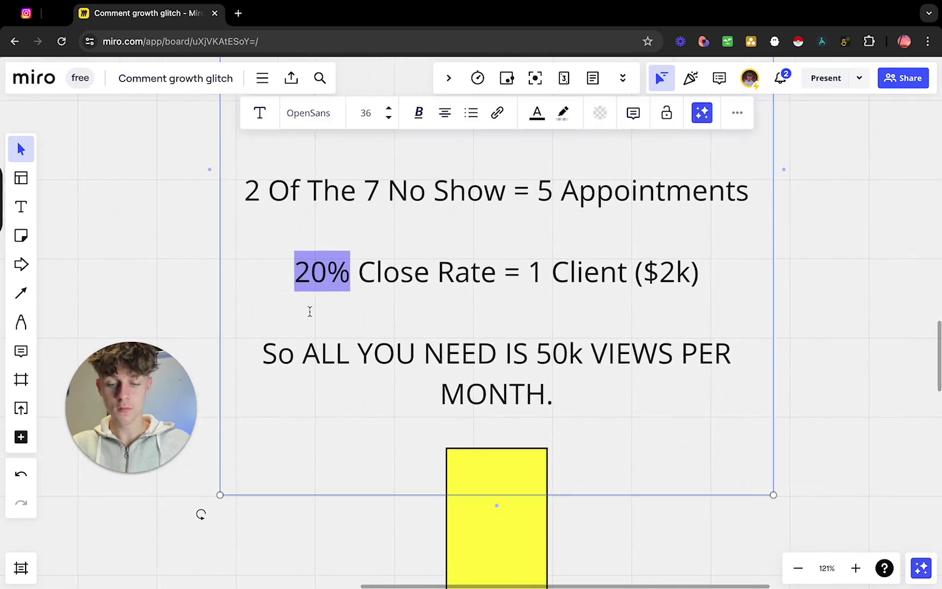
click(805, 313)
scroll(804, 314, down, 3)
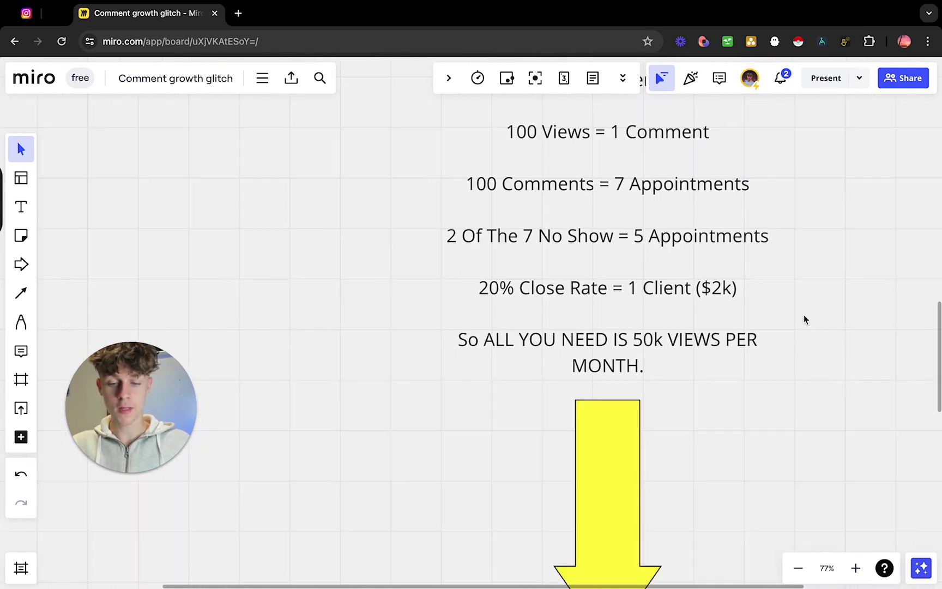
scroll(804, 315, down, 2)
scroll(803, 314, down, 5)
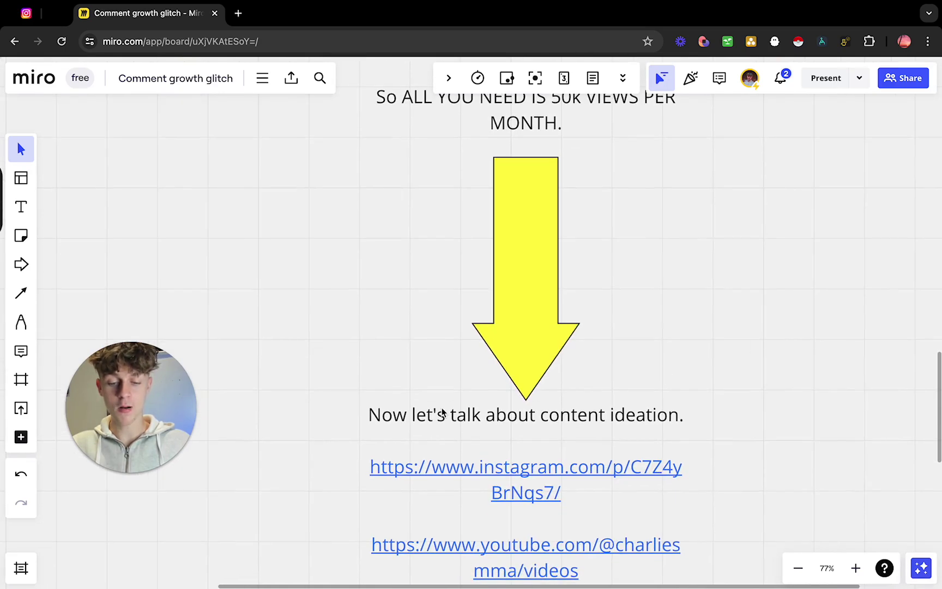
scroll(435, 414, up, 3)
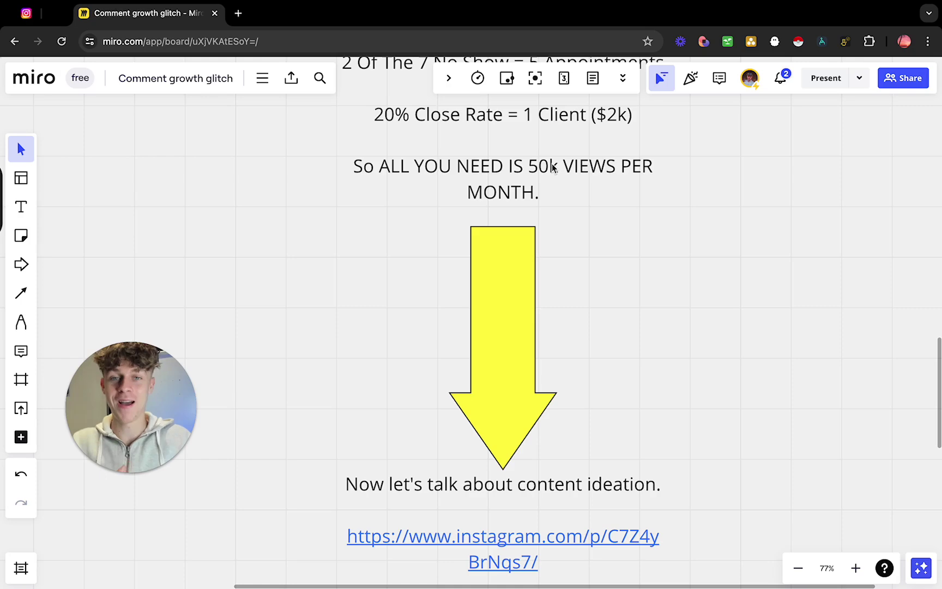
scroll(601, 220, down, 10)
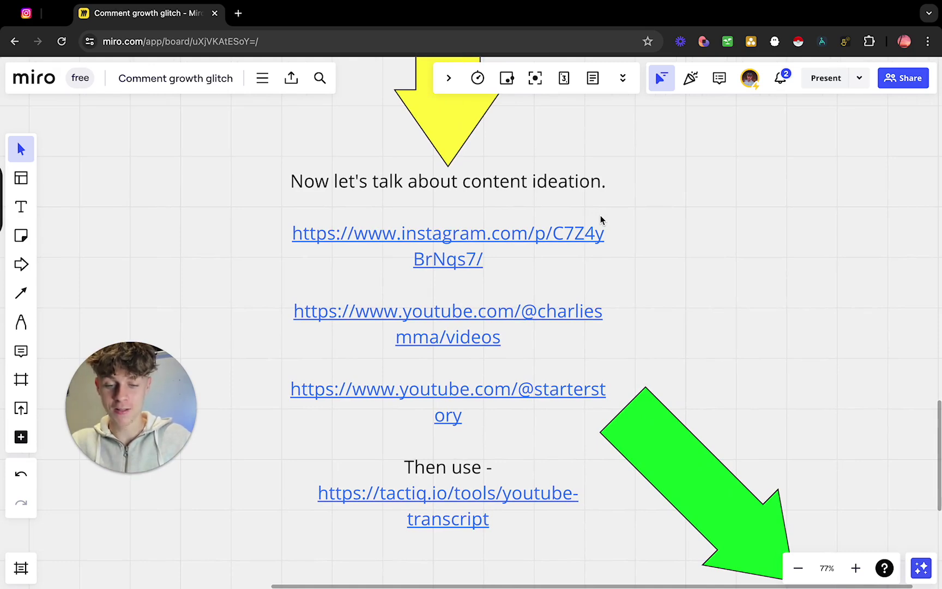
Step: Open the board's linked Instagram reel in a new tab and scroll through its 'Prompt' comments
mouse_move(453, 242)
click(402, 265)
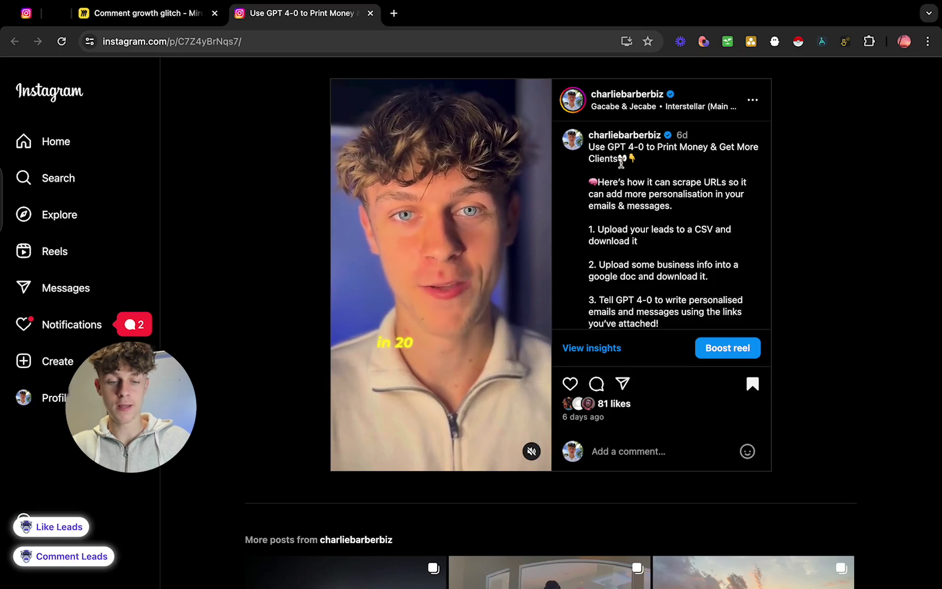
scroll(673, 240, down, 3)
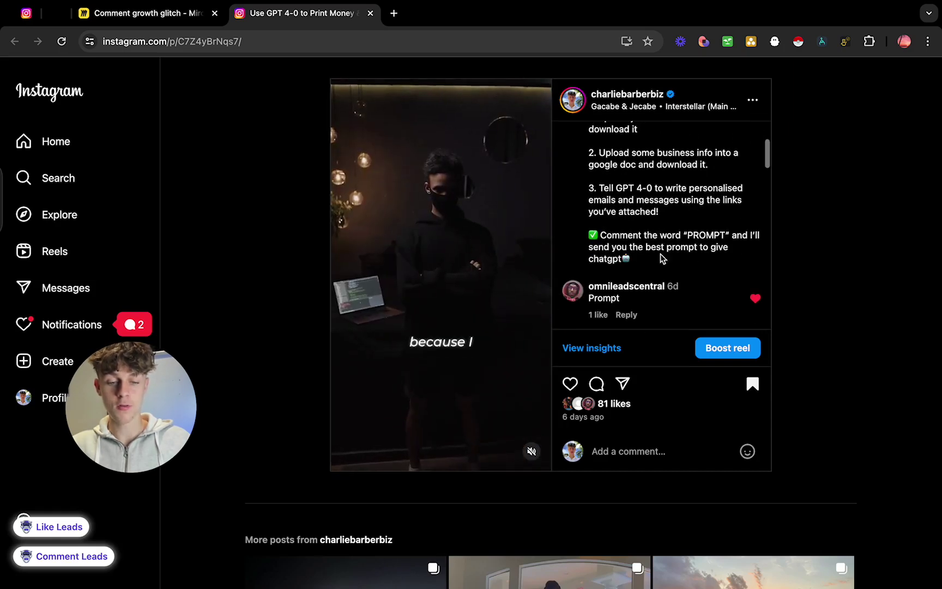
scroll(663, 315, down, 5)
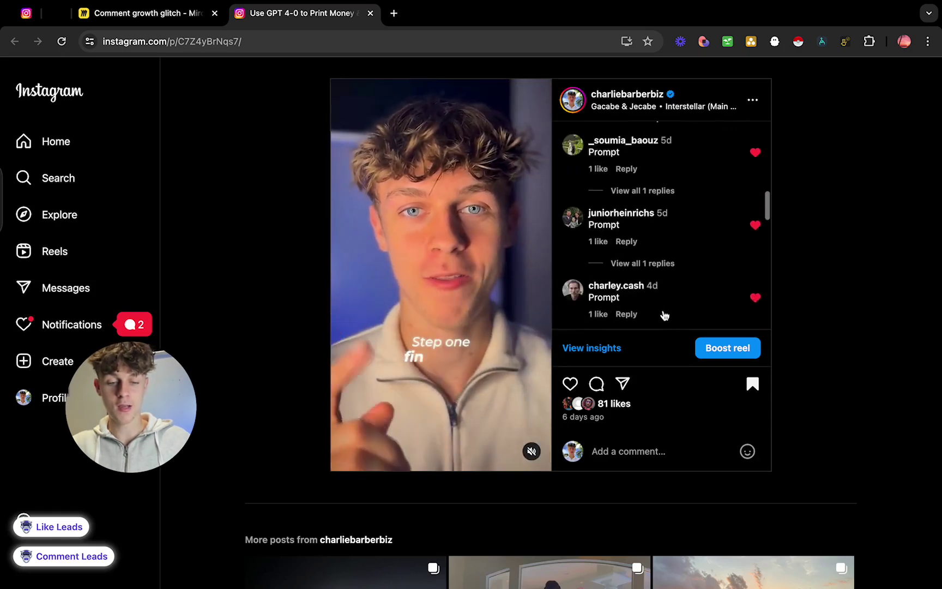
scroll(664, 315, down, 10)
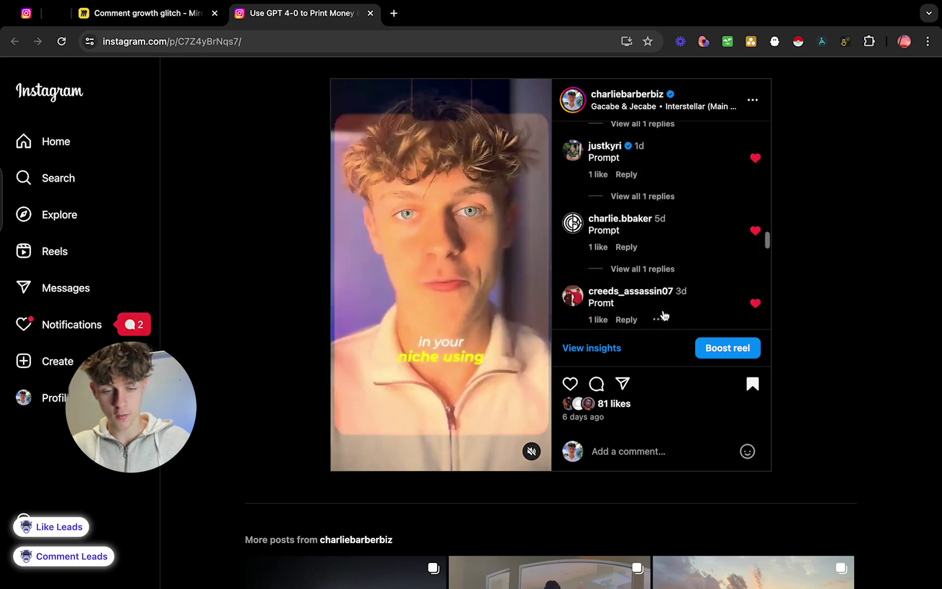
scroll(664, 315, down, 8)
scroll(665, 315, up, 8)
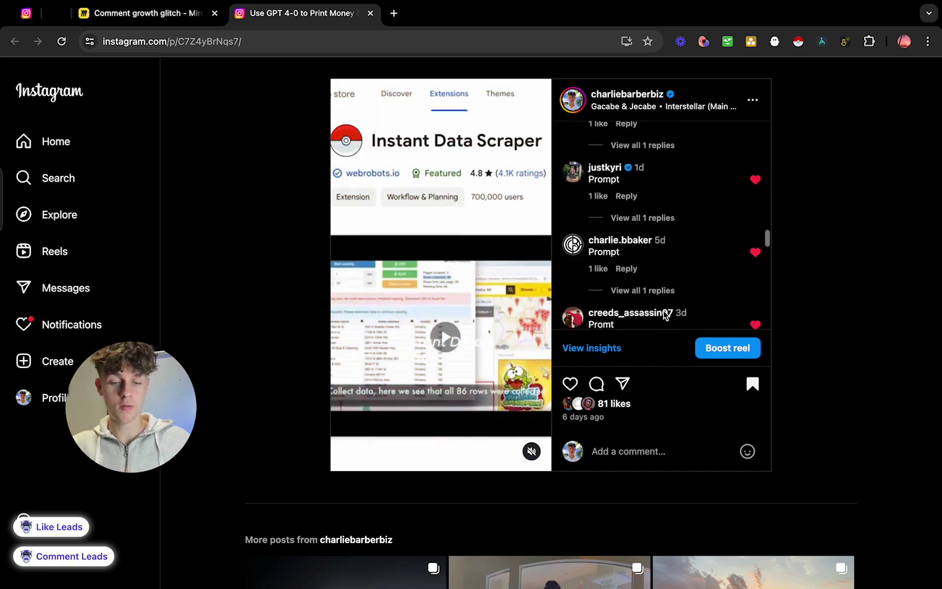
scroll(665, 314, up, 10)
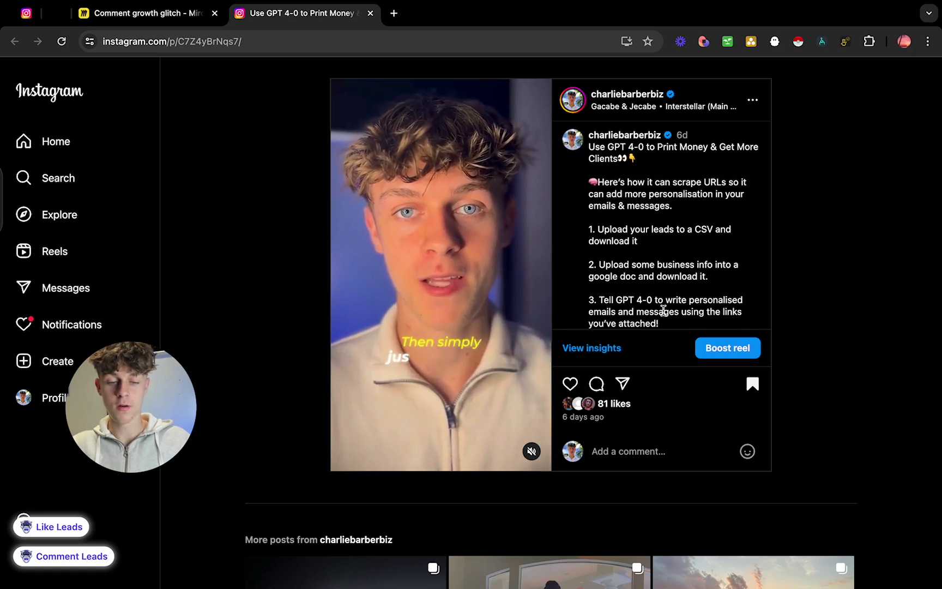
scroll(665, 315, down, 5)
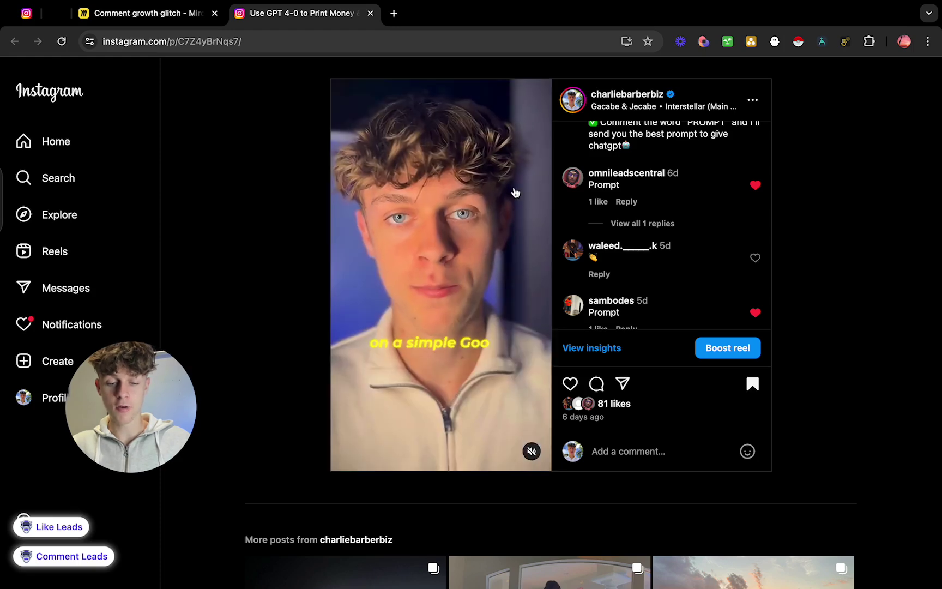
Step: Open the first YouTube channel link from the Miro board in a new tab and scroll its Videos grid
click(158, 15)
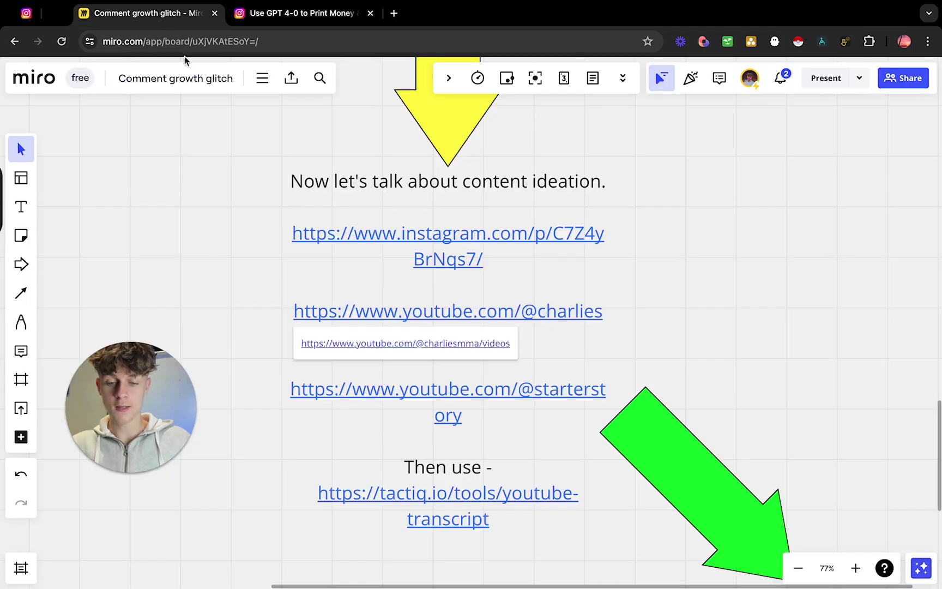
click(390, 305)
click(393, 343)
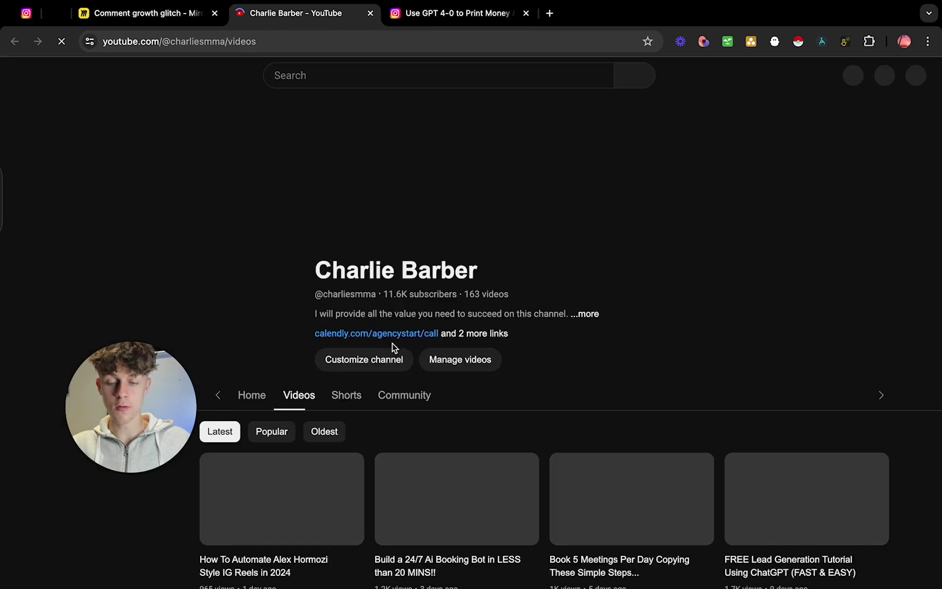
scroll(493, 451, down, 4)
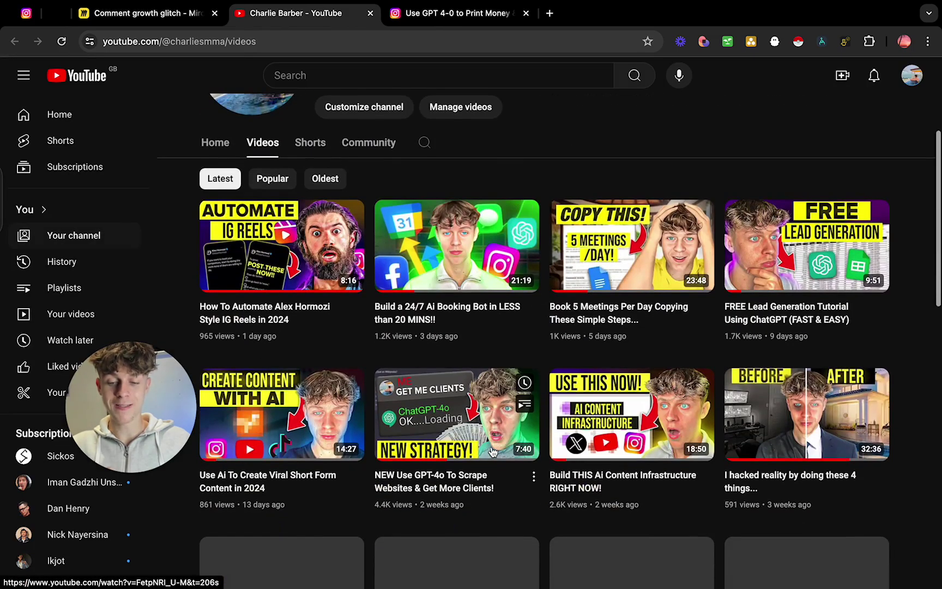
scroll(493, 452, down, 2)
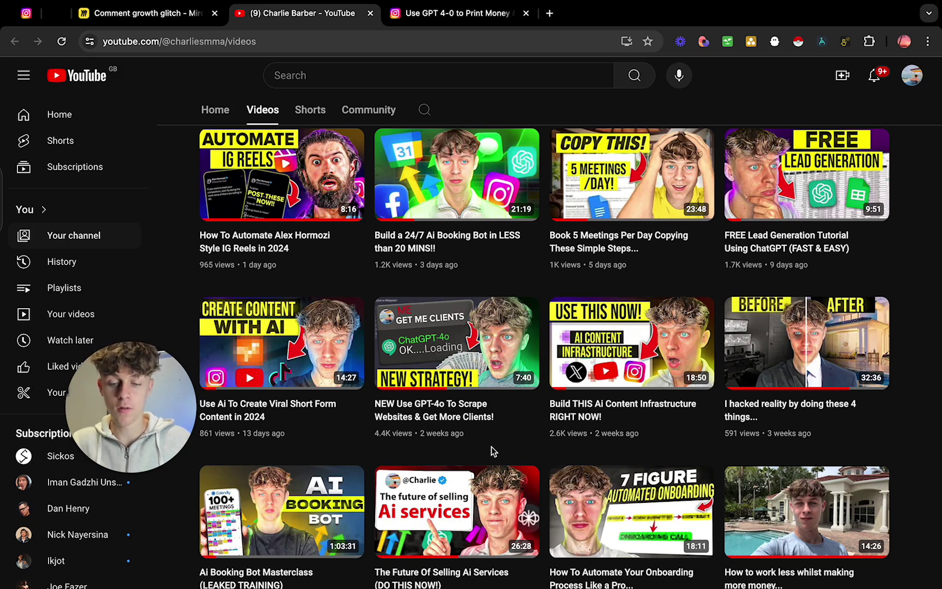
Step: Highlight the 4.4K view count on the 'NEW Use GPT-4o To Scrape Websites' video, then clear it
mouse_move(435, 444)
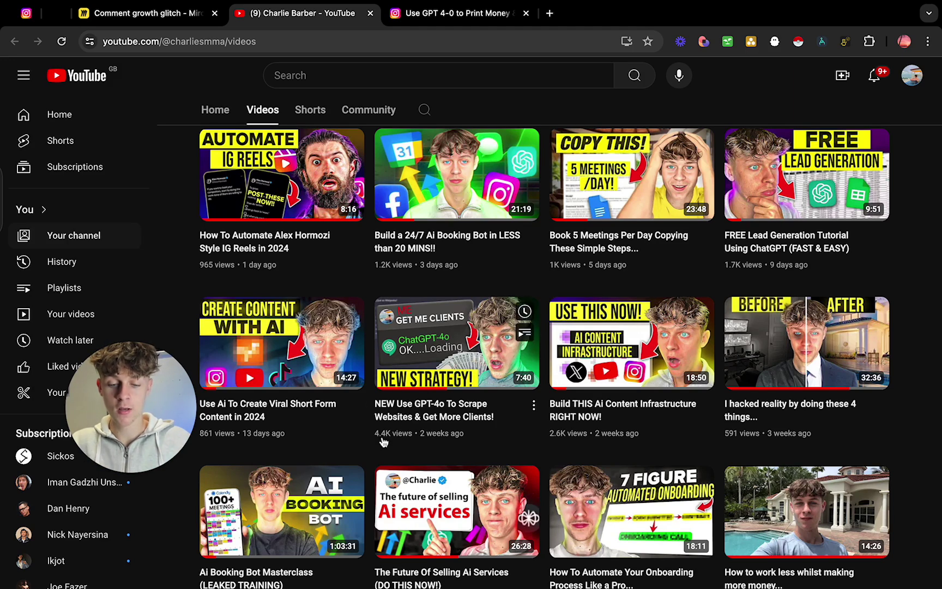
drag(375, 436, 402, 447)
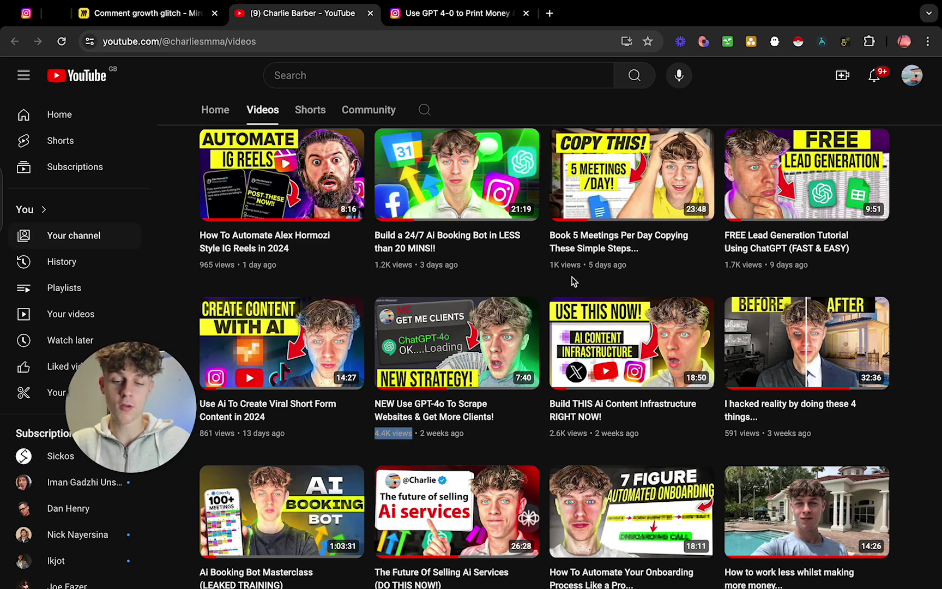
click(547, 444)
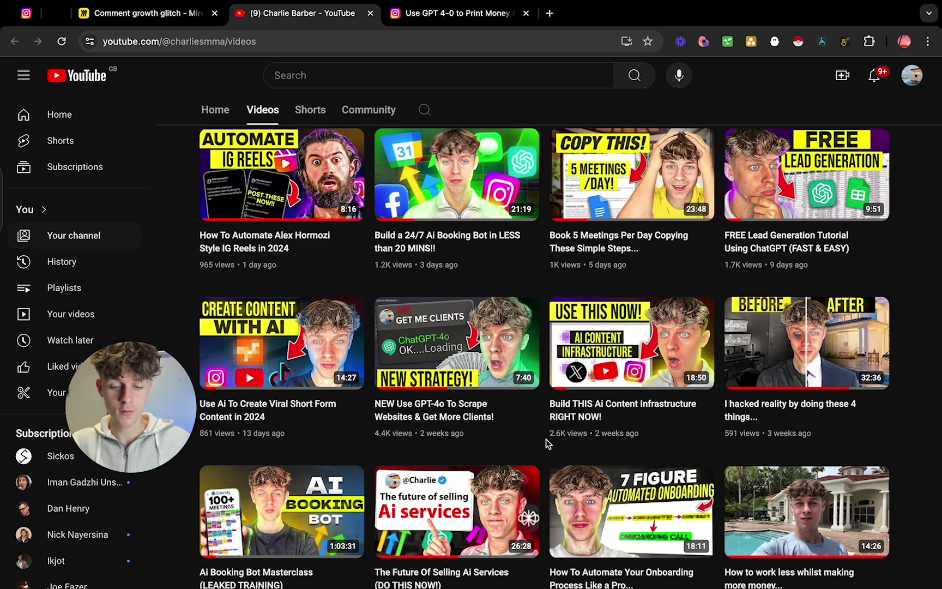
scroll(580, 439, down, 1)
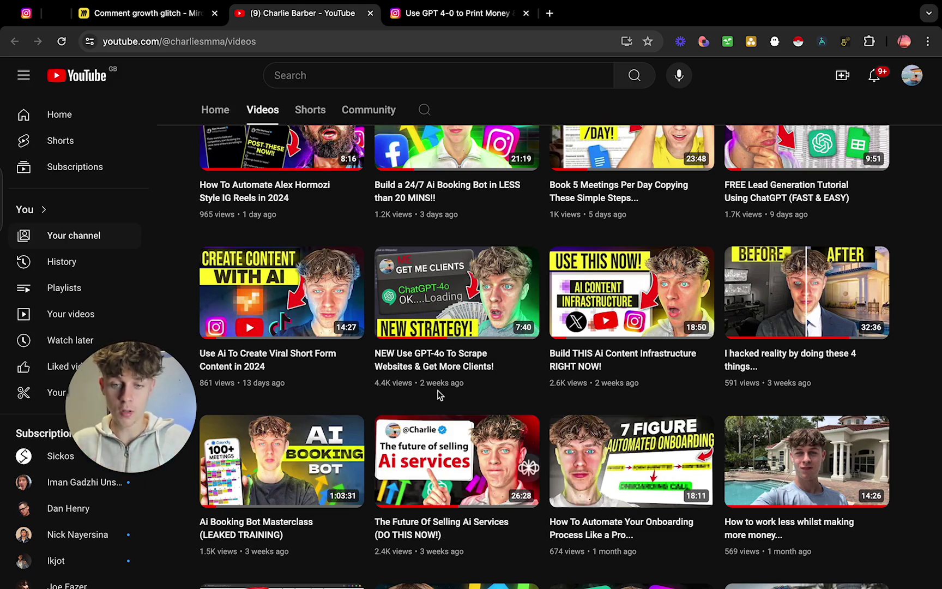
Step: Glance back at the Instagram reel post, then return to the Miro board
click(397, 20)
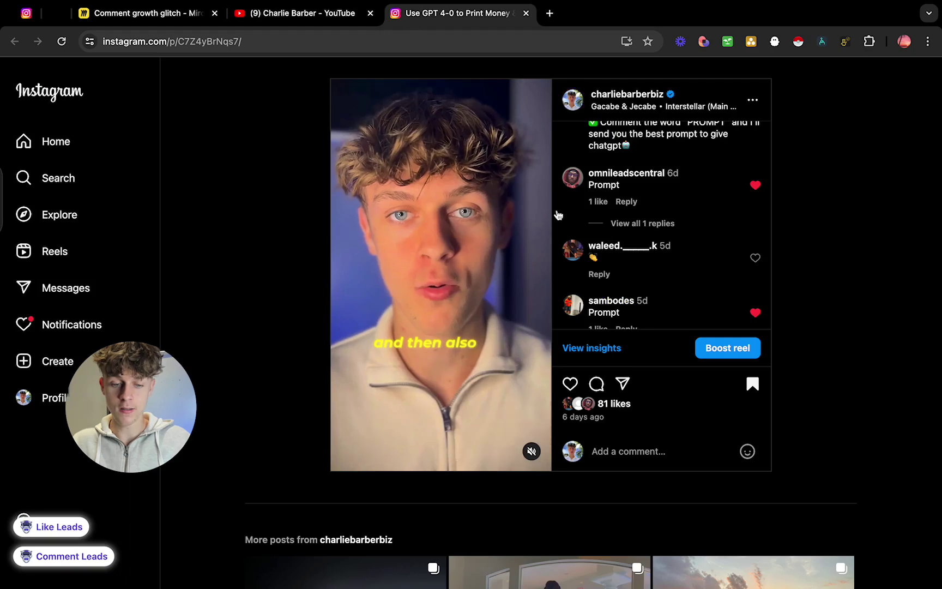
scroll(636, 301, down, 10)
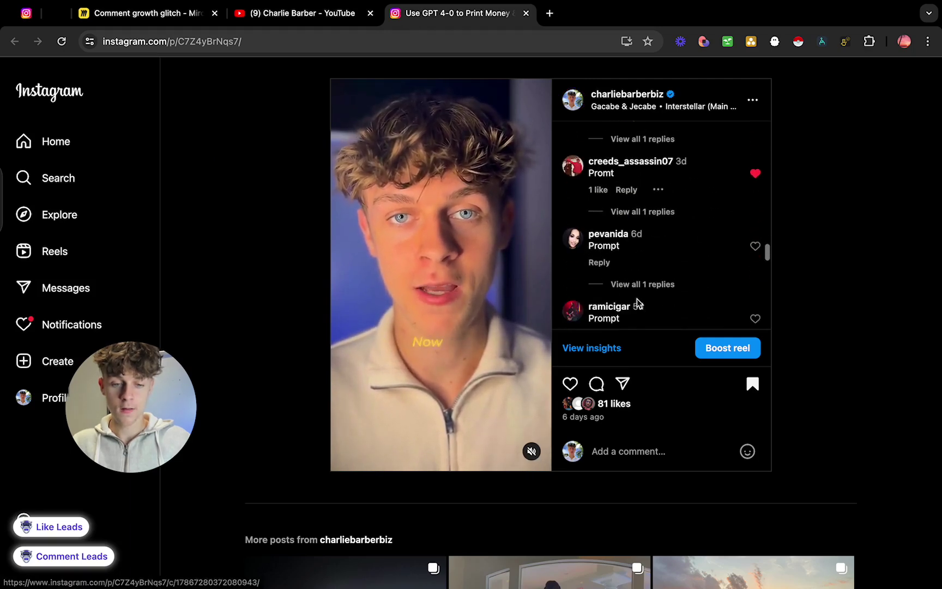
click(159, 13)
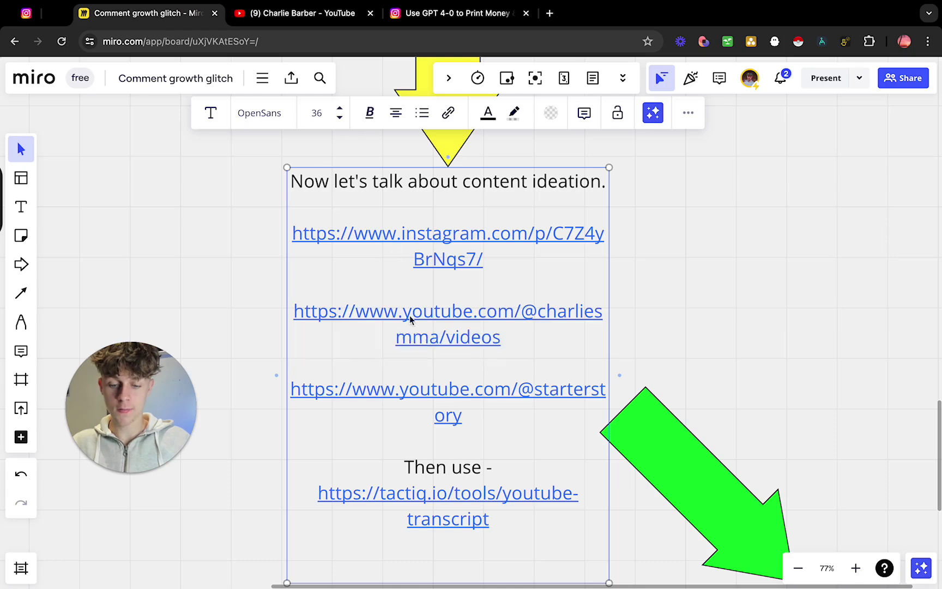
scroll(410, 320, down, 3)
Step: Open the Starter Story channel link in a new tab and show its Videos list
mouse_move(439, 316)
click(382, 341)
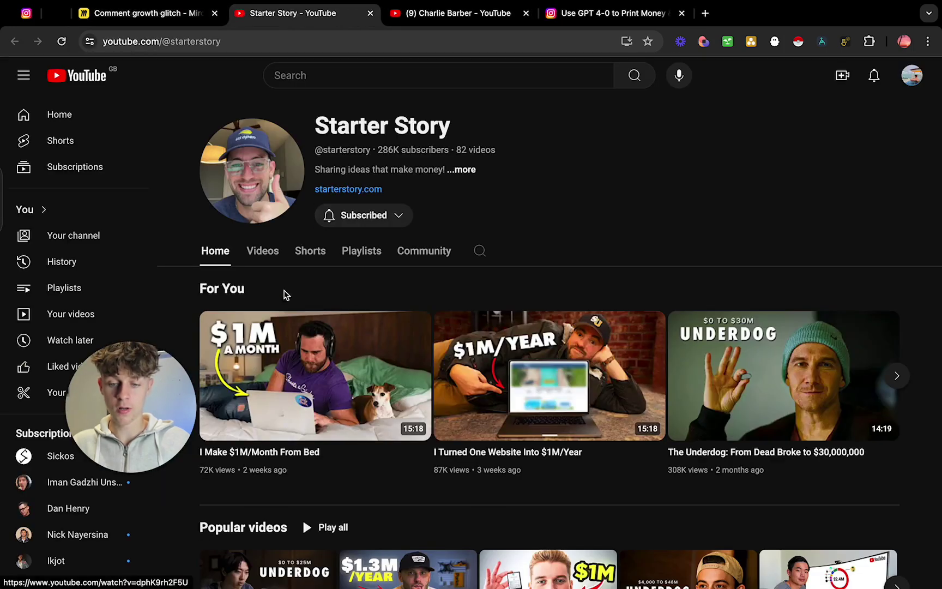
click(263, 263)
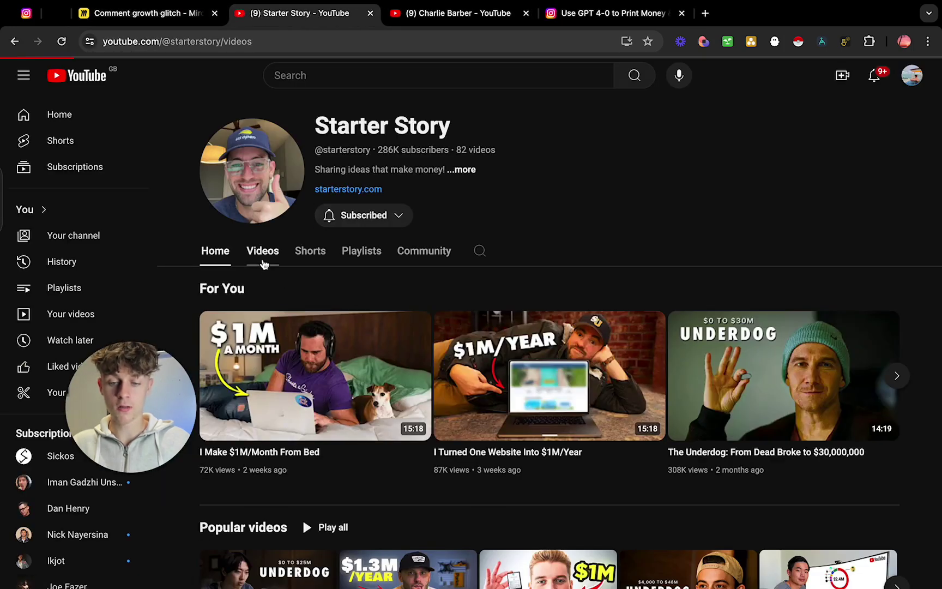
scroll(486, 366, down, 3)
mouse_move(485, 365)
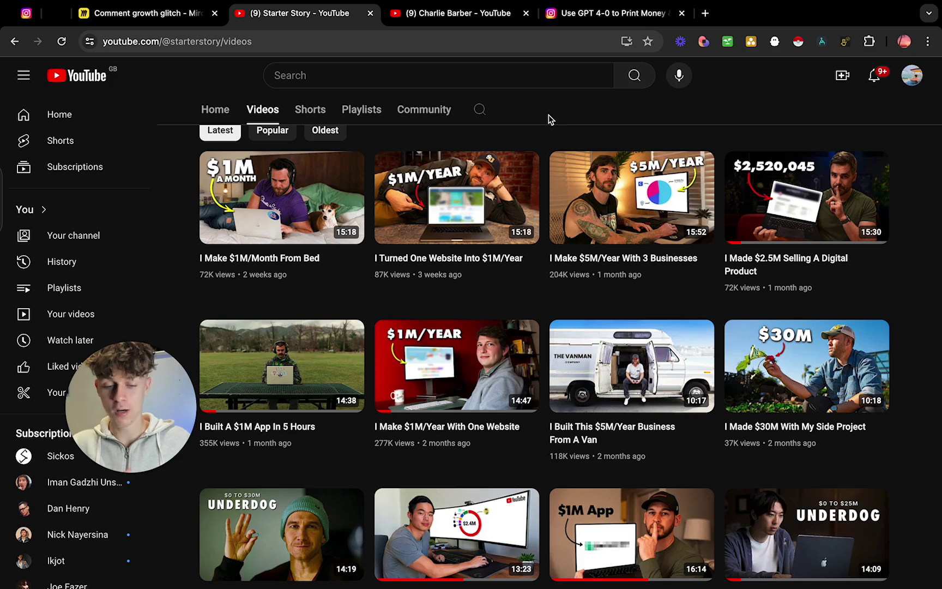
Step: Open the Tactiq YouTube transcript tool from Miro and highlight the 'YouTube Transcript For Free' heading
click(165, 18)
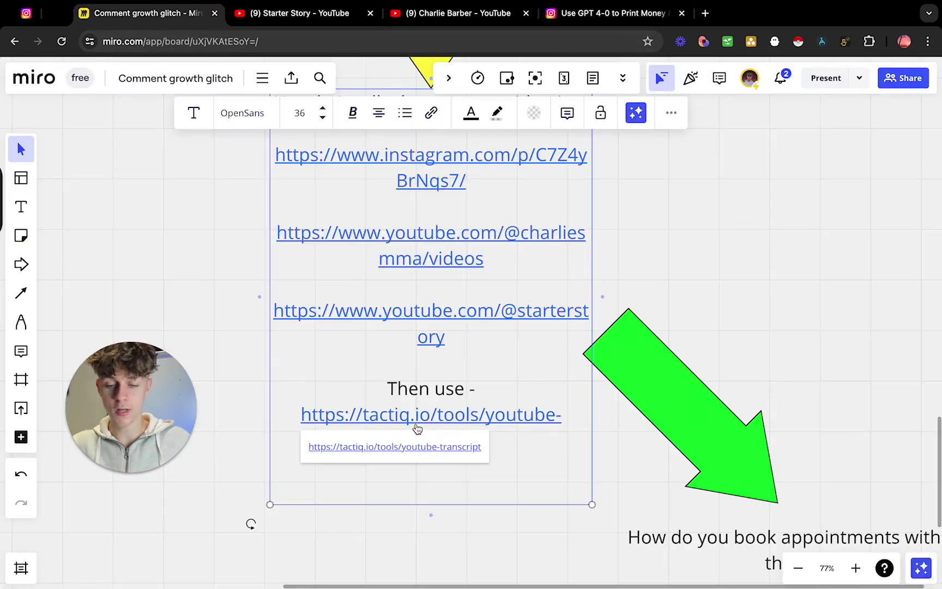
click(399, 448)
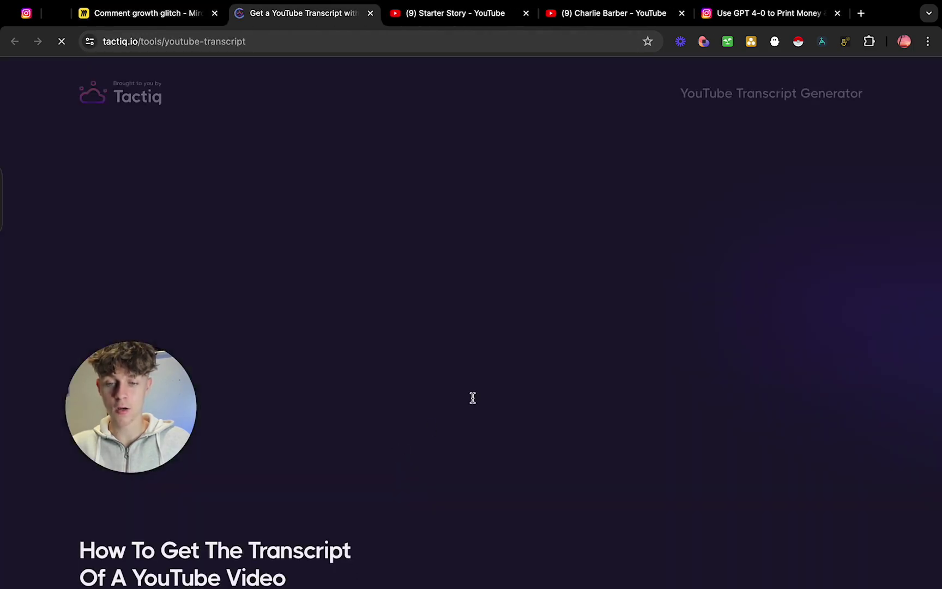
scroll(472, 404, down, 1)
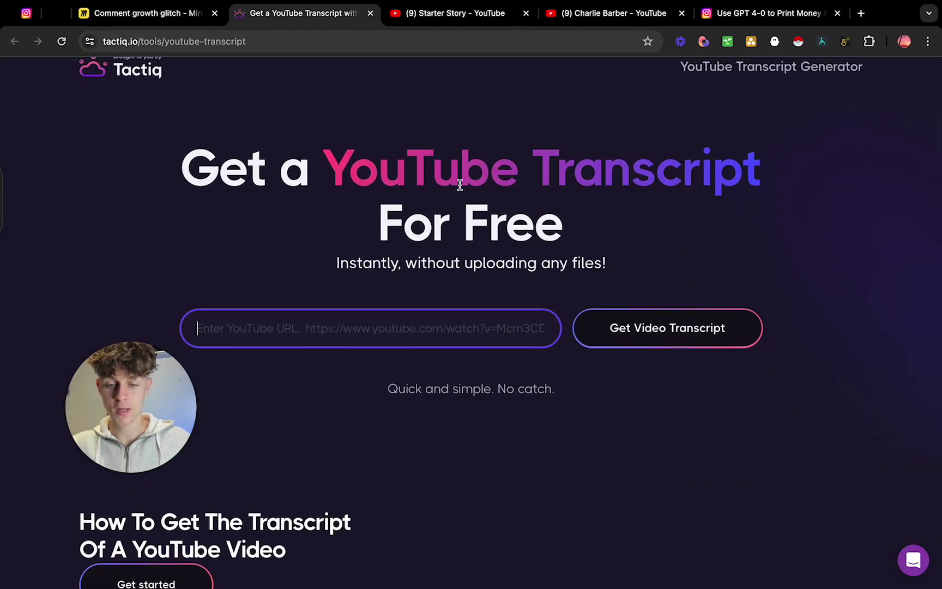
drag(393, 224, 578, 228)
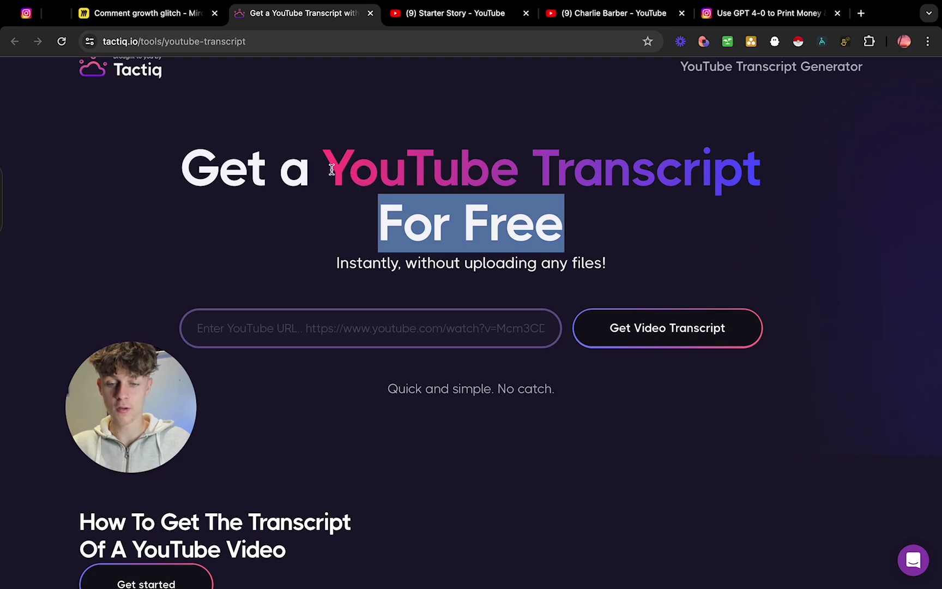
drag(332, 170, 510, 169)
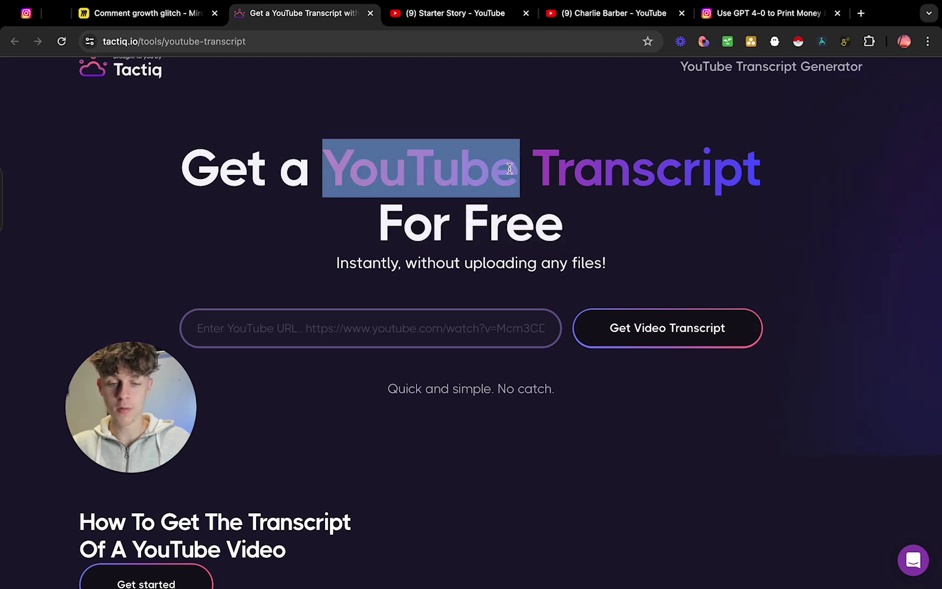
click(468, 221)
drag(468, 221, 573, 226)
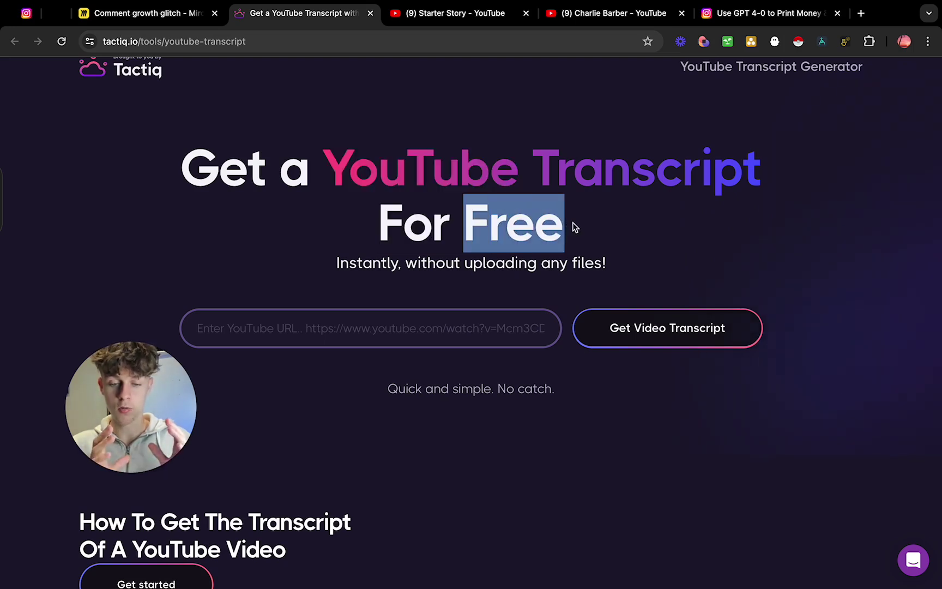
scroll(431, 501, down, 10)
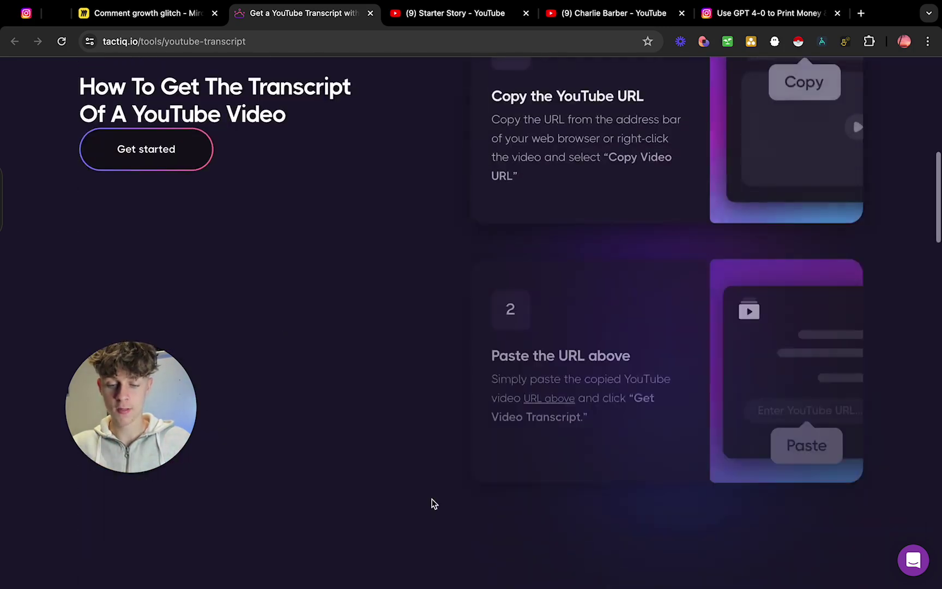
scroll(432, 501, up, 10)
Step: Generate the transcript for a saved YouTube video link and skim the timestamped transcript
click(348, 323)
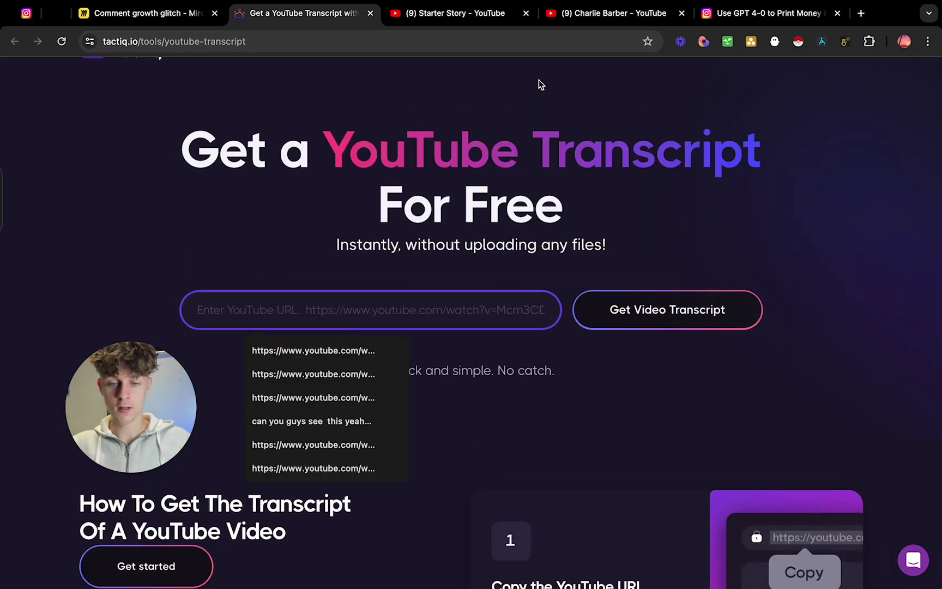
click(347, 352)
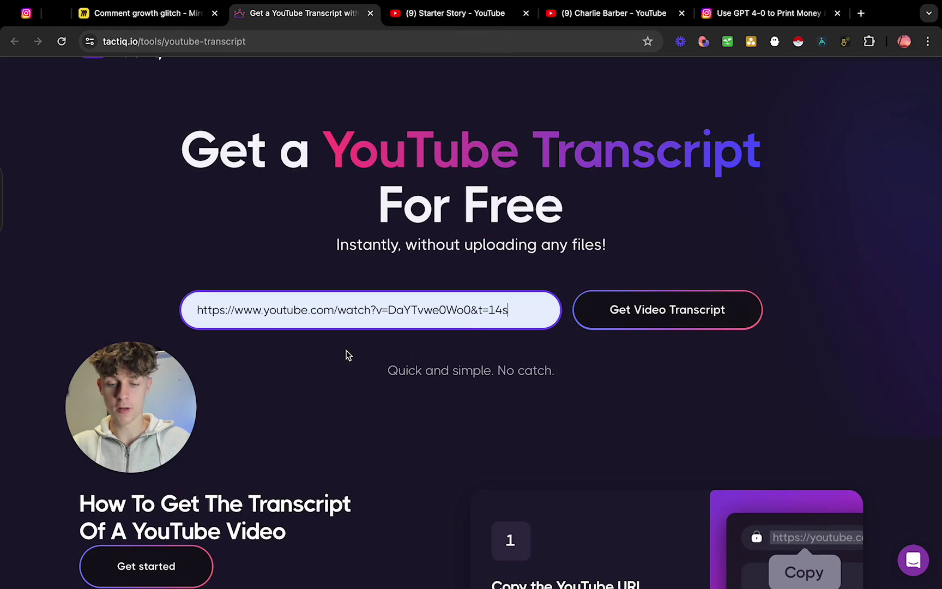
click(624, 310)
scroll(597, 355, down, 5)
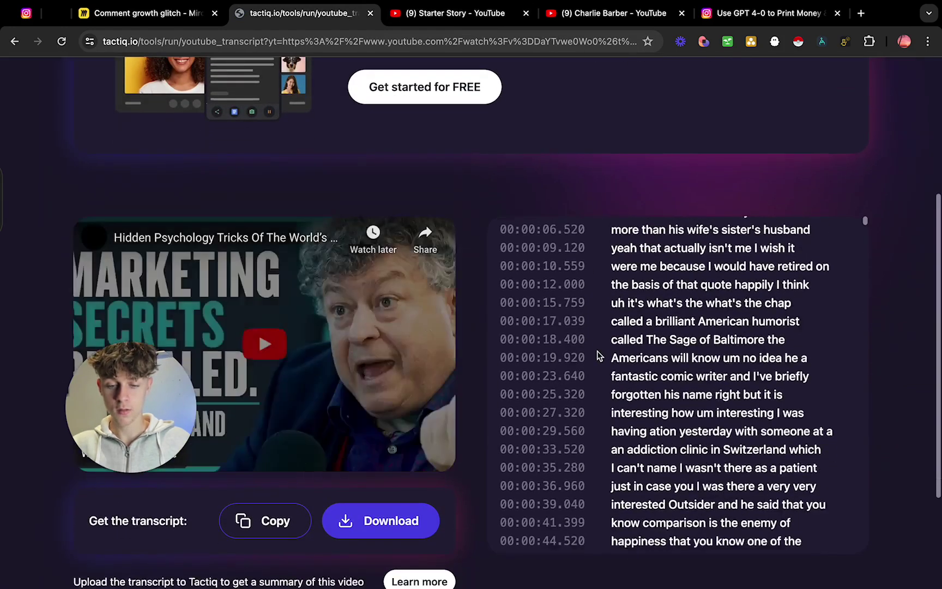
click(336, 393)
scroll(473, 351, down, 1)
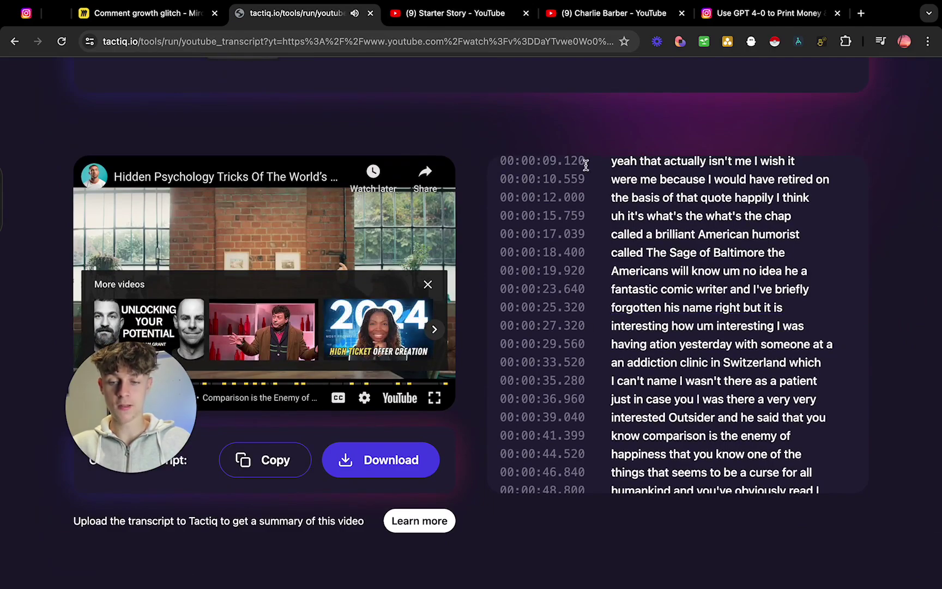
drag(633, 161, 896, 417)
click(756, 212)
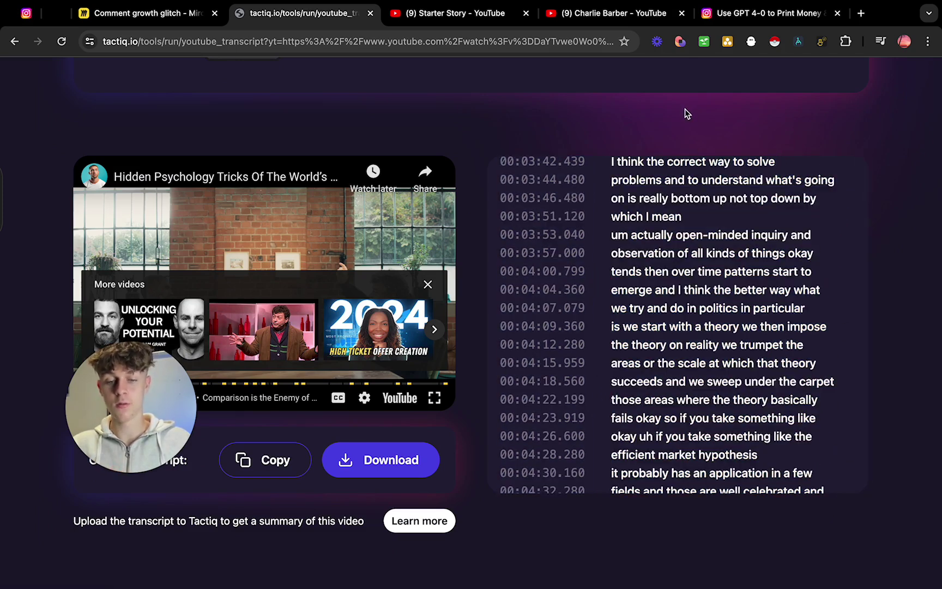
Step: Pan the Comment growth glitch board to the 'How do you book appointments with this?' box and box-select it
click(171, 15)
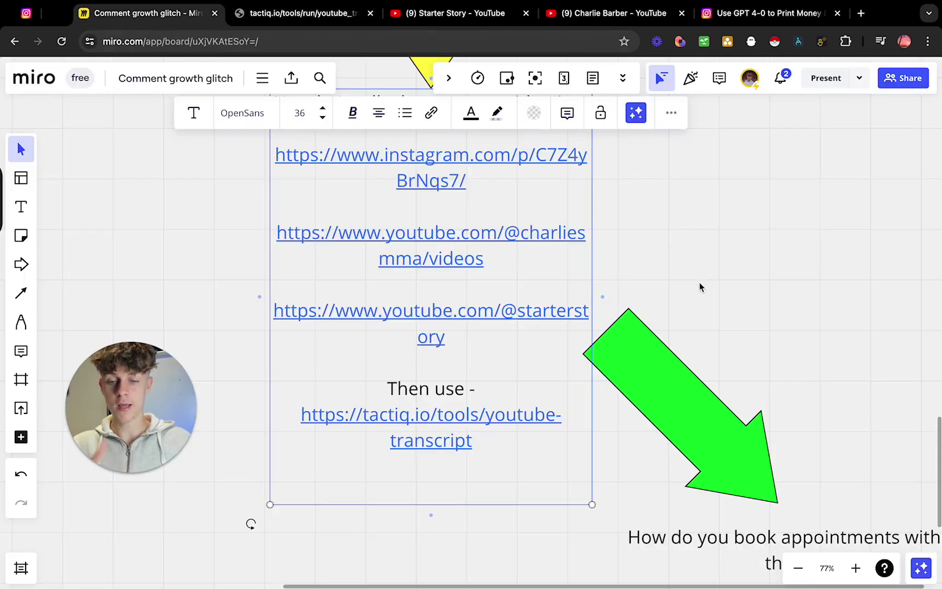
scroll(699, 282, down, 5)
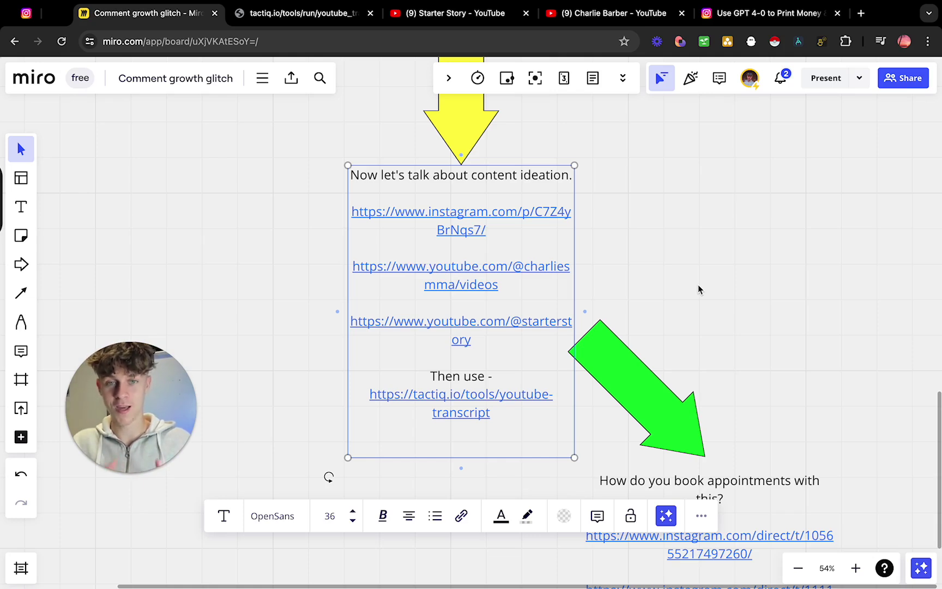
scroll(699, 289, down, 10)
scroll(699, 289, right, 10)
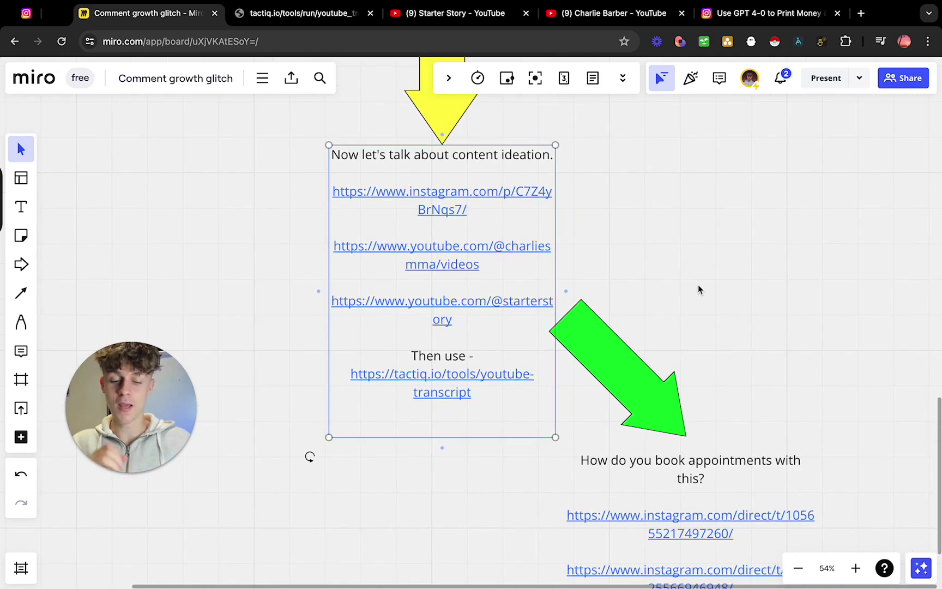
scroll(699, 289, down, 3)
scroll(699, 289, right, 2)
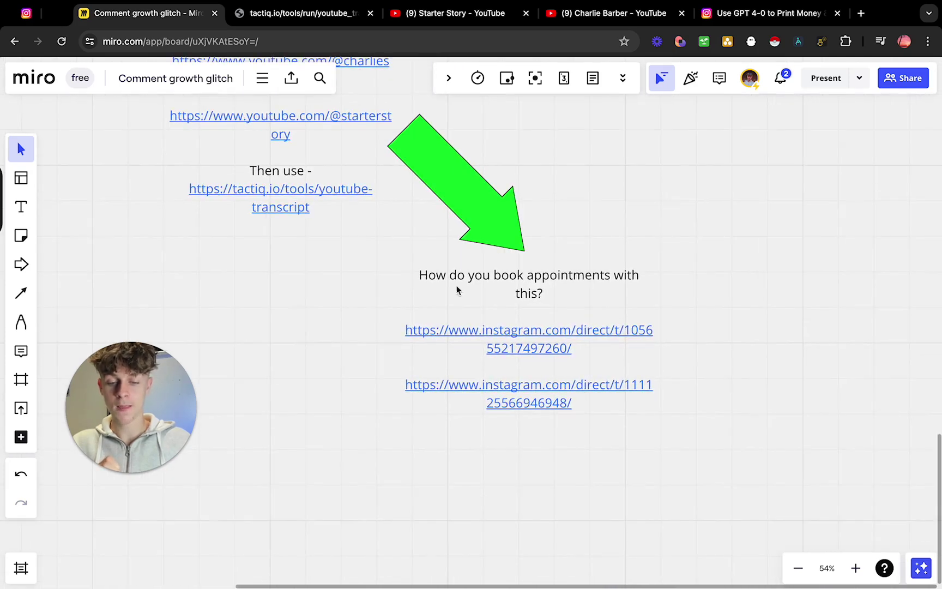
drag(356, 275, 591, 293)
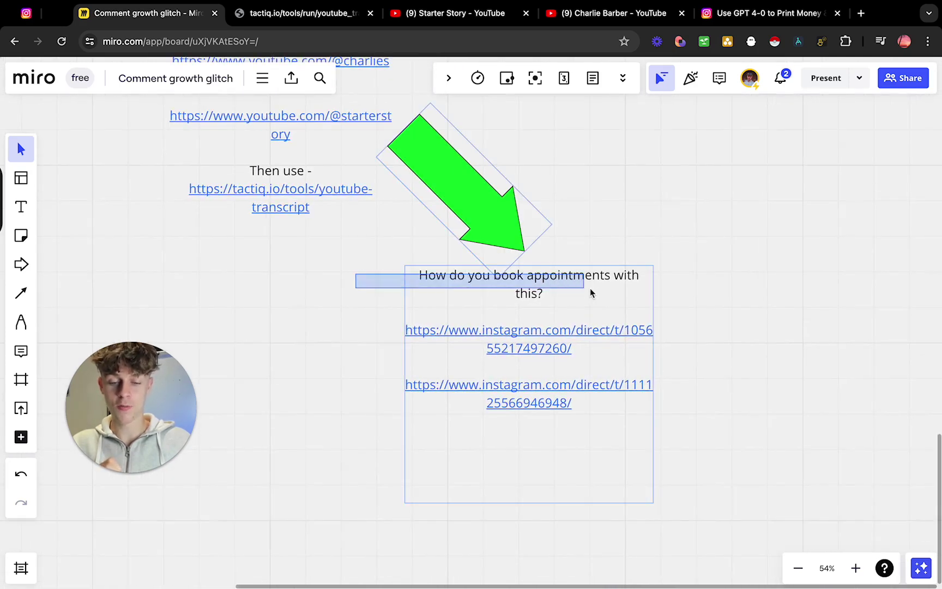
Step: Select the appointment-booking box and open its first Instagram DM link
drag(668, 293, 702, 292)
click(702, 293)
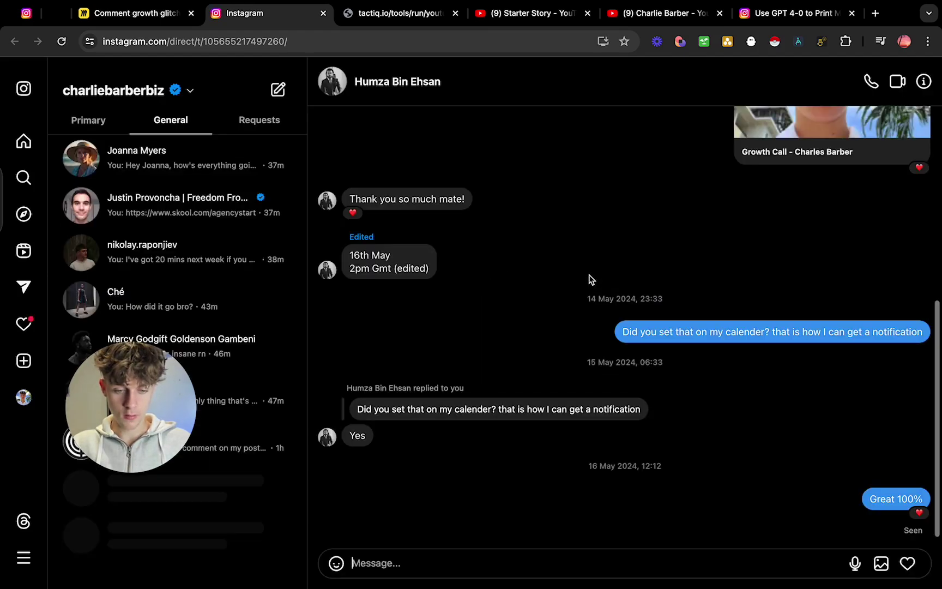
scroll(592, 280, up, 10)
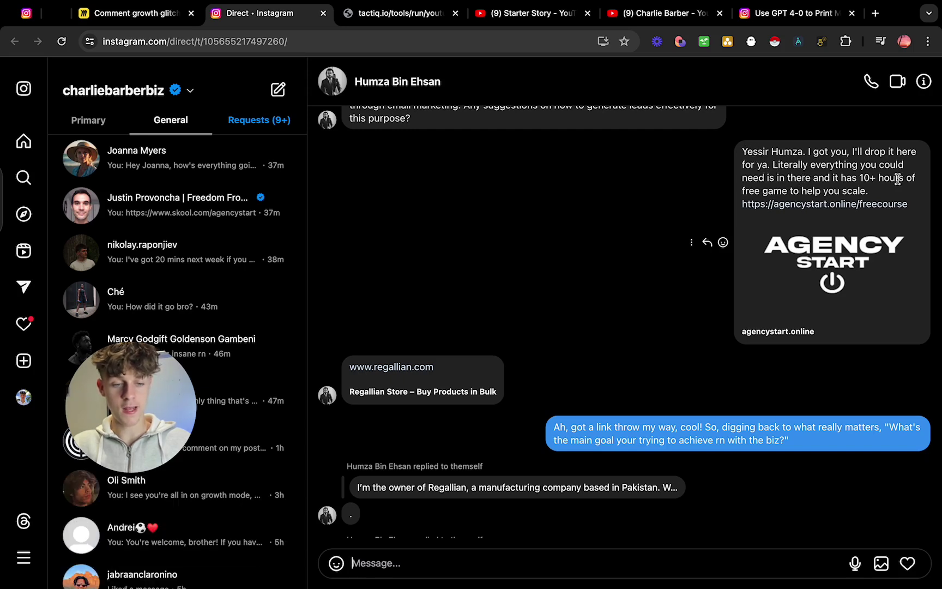
scroll(771, 195, down, 1)
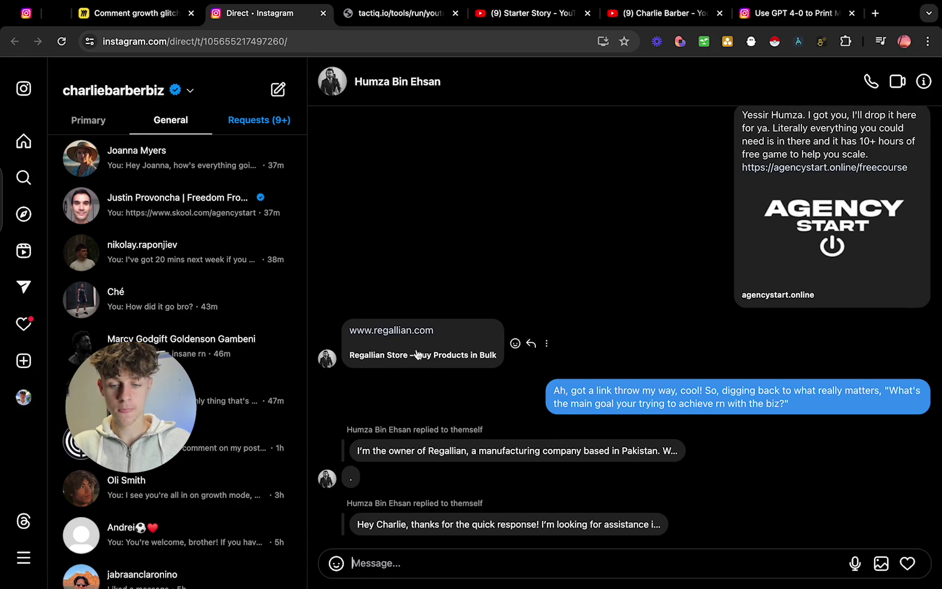
scroll(370, 353, down, 1)
Step: Read the DM thread down to the Calendly call booked for 16th May, 2pm GMT, then return to Miro
scroll(370, 353, down, 1)
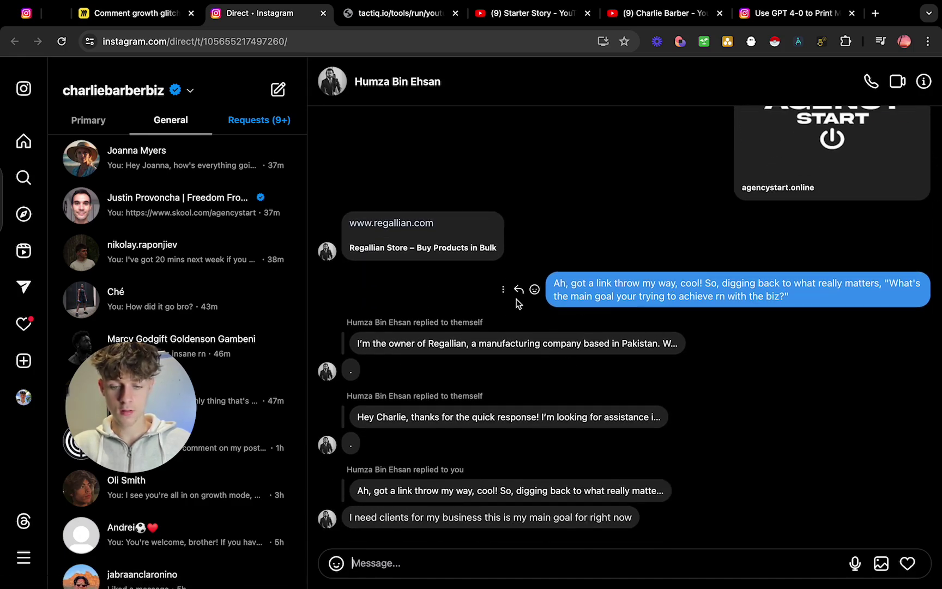
scroll(589, 349, down, 5)
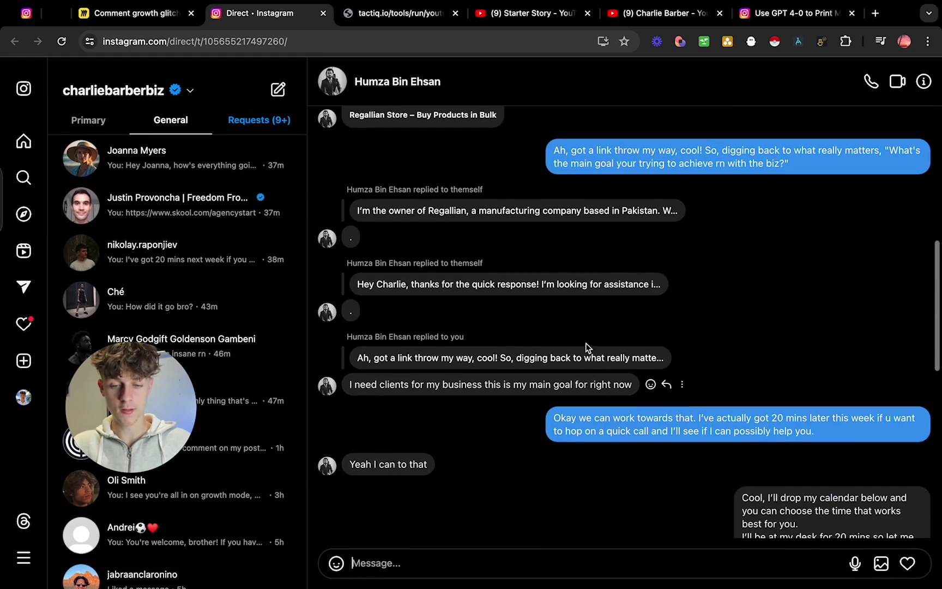
scroll(490, 227, down, 2)
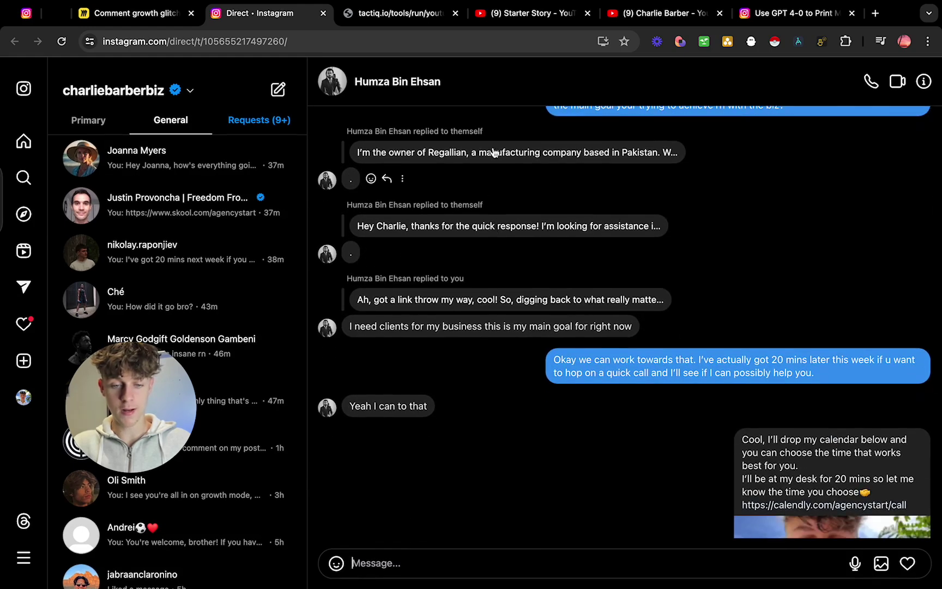
scroll(523, 251, down, 2)
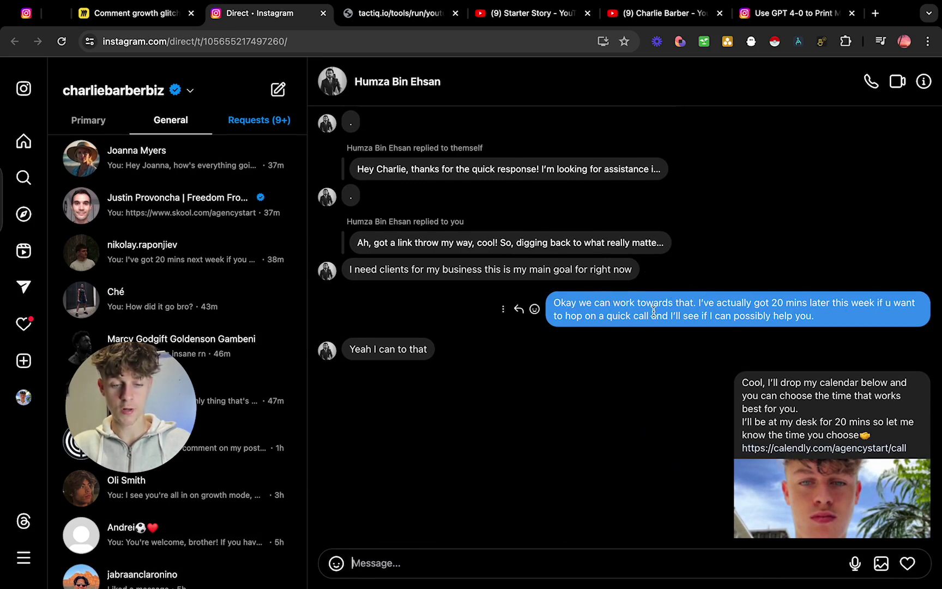
scroll(697, 373, down, 2)
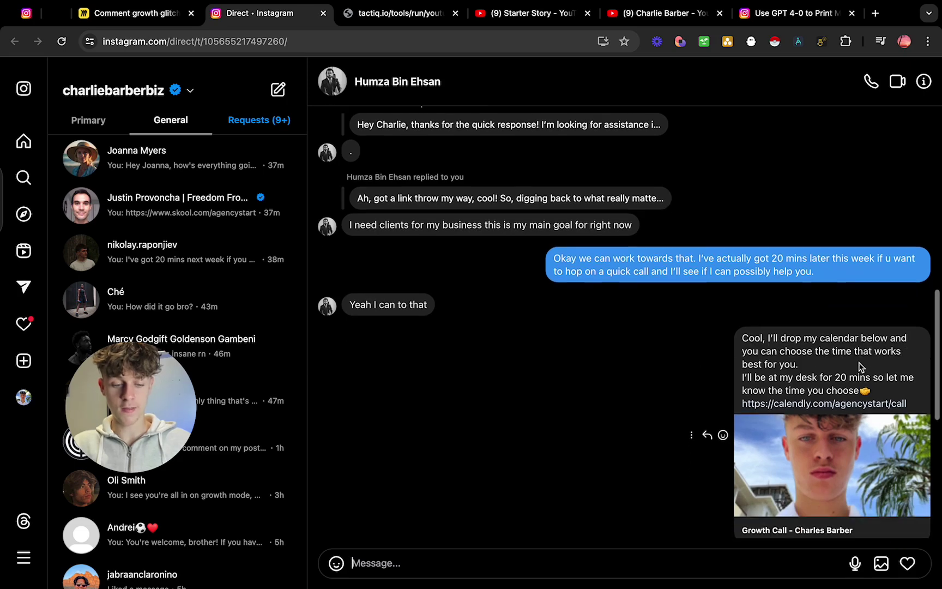
scroll(674, 389, down, 4)
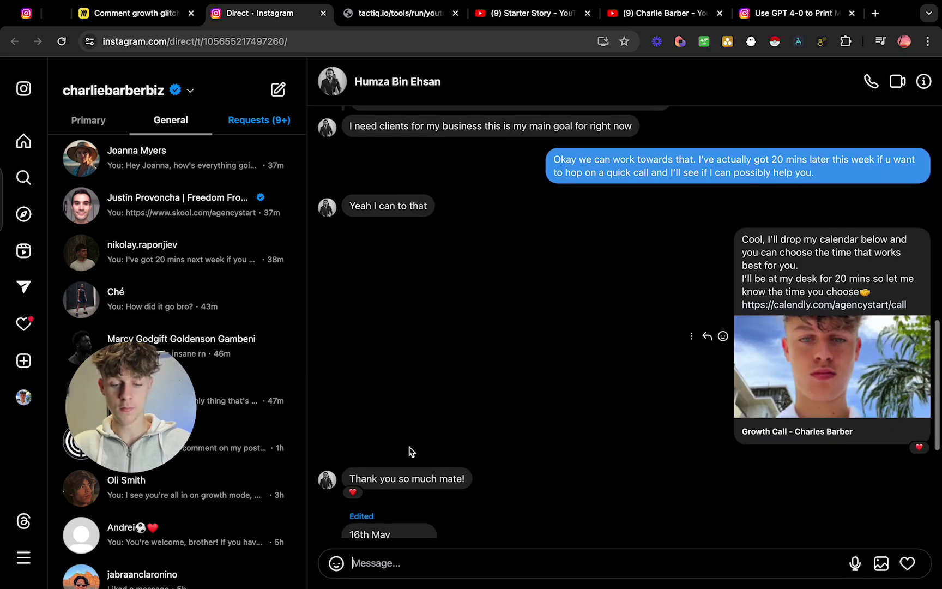
scroll(476, 480, down, 2)
scroll(498, 415, down, 3)
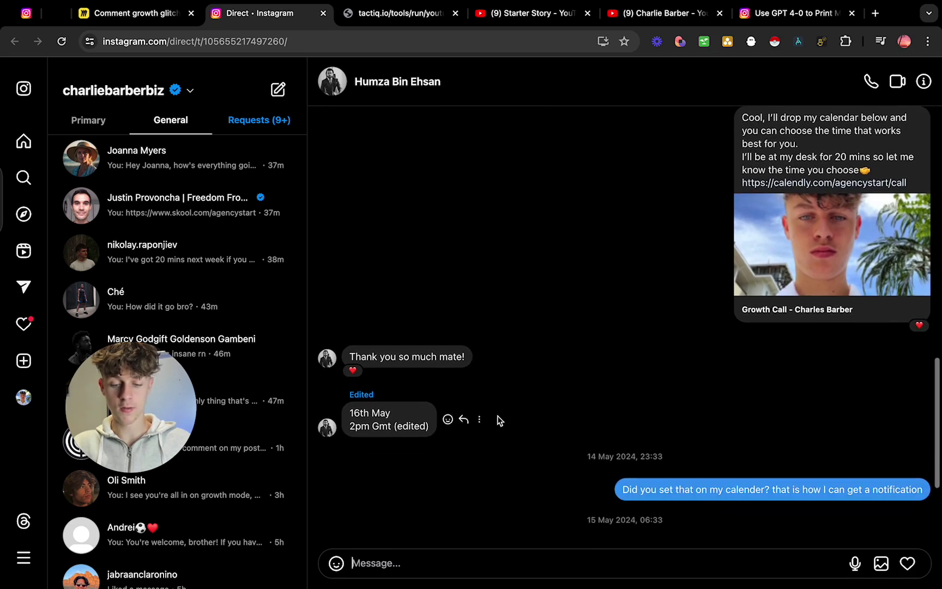
scroll(568, 444, down, 2)
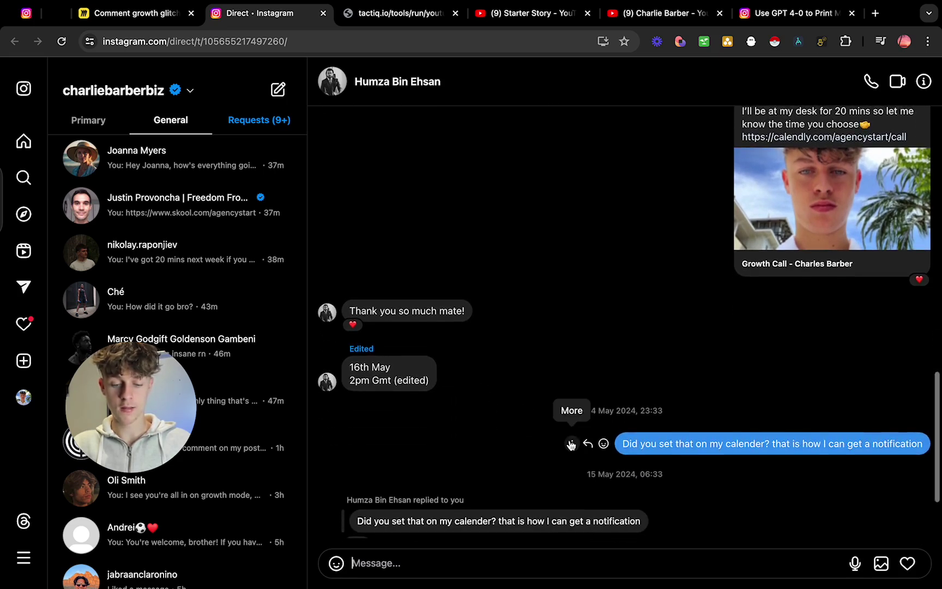
scroll(570, 444, down, 3)
scroll(570, 443, down, 1)
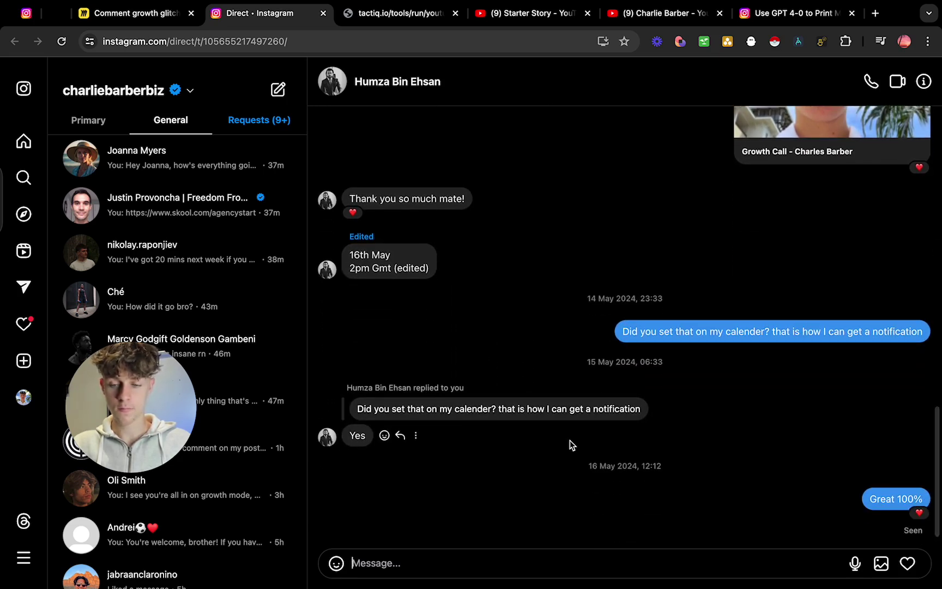
click(138, 14)
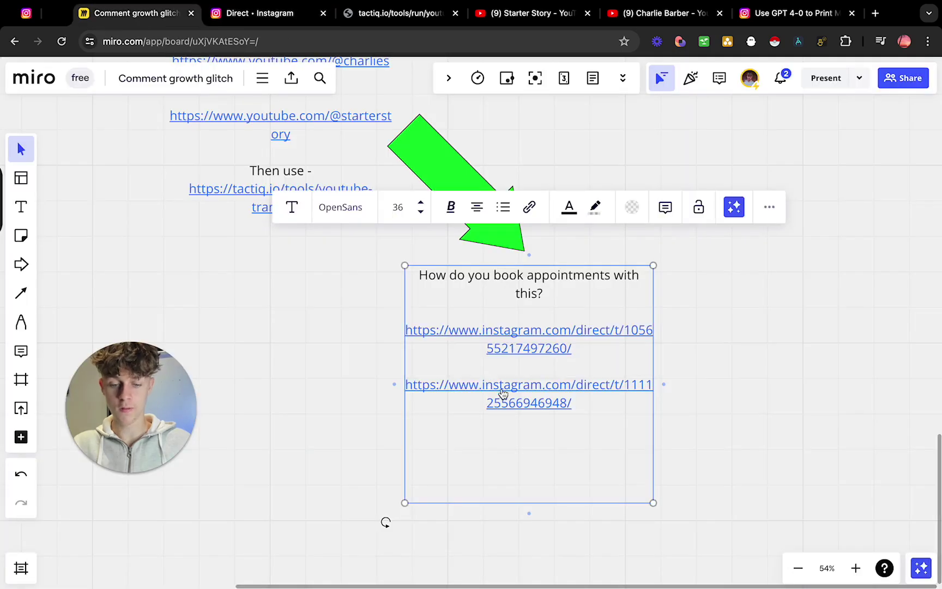
Step: Open the second DM example and read down to the Calendly growth-call link sent to the fitness coach
mouse_move(503, 395)
click(503, 421)
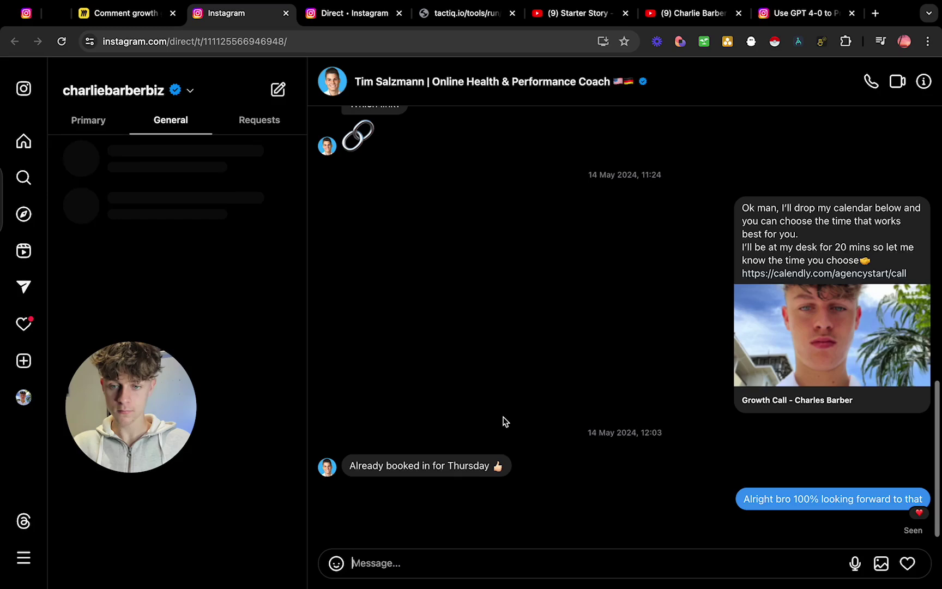
scroll(503, 421, up, 5)
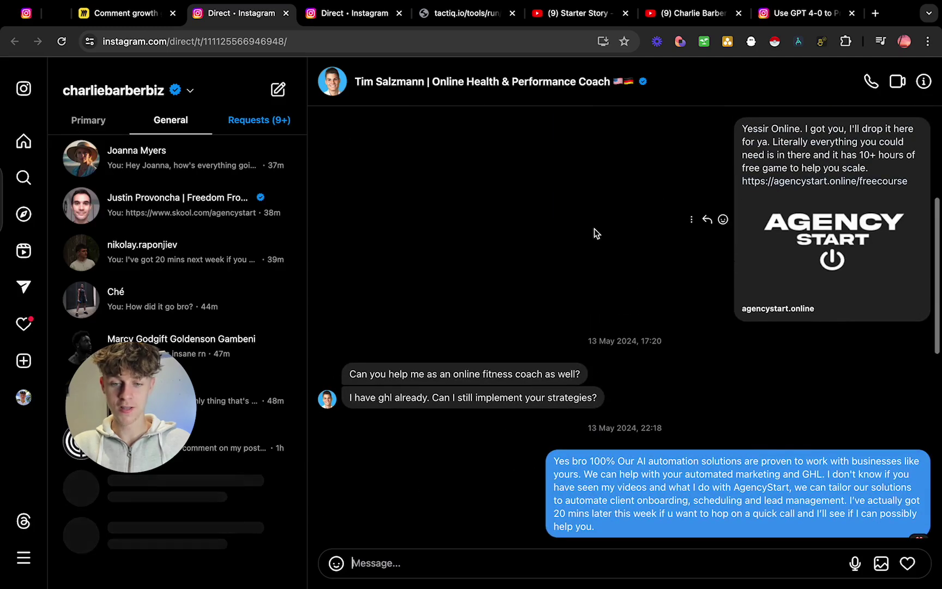
scroll(516, 204, up, 2)
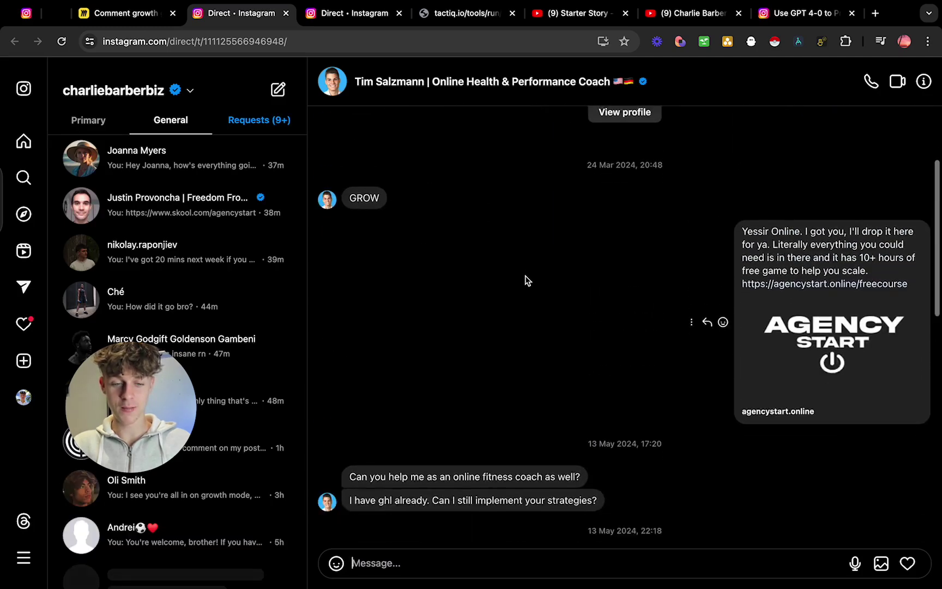
scroll(526, 276, down, 4)
scroll(526, 280, up, 2)
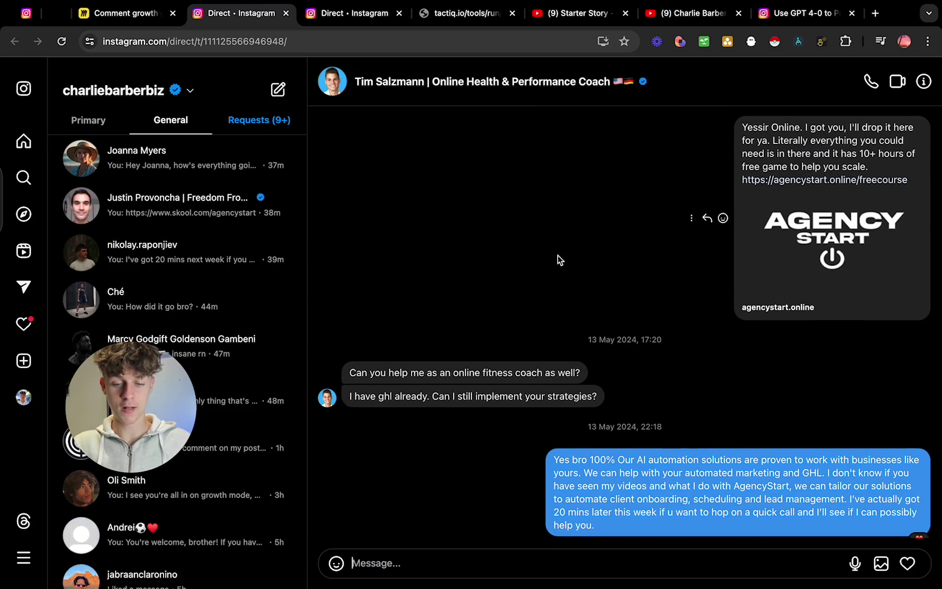
scroll(456, 267, down, 2)
scroll(534, 347, down, 3)
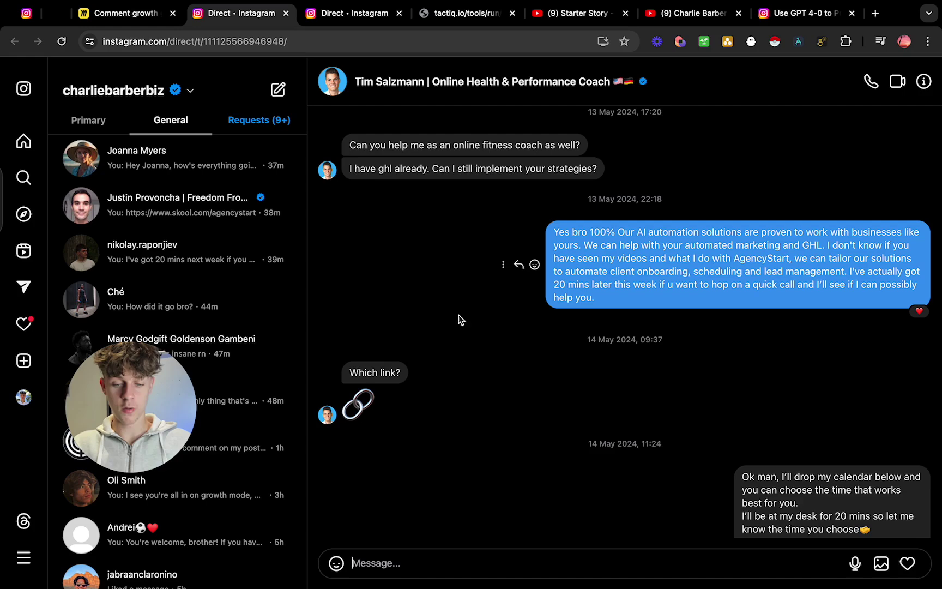
scroll(452, 333, down, 1)
scroll(651, 367, down, 2)
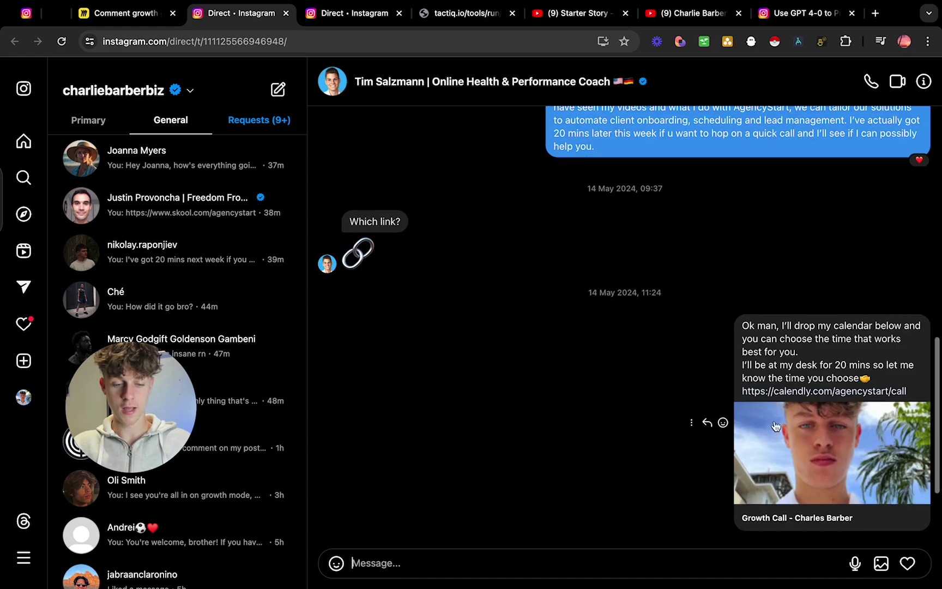
scroll(686, 354, up, 4)
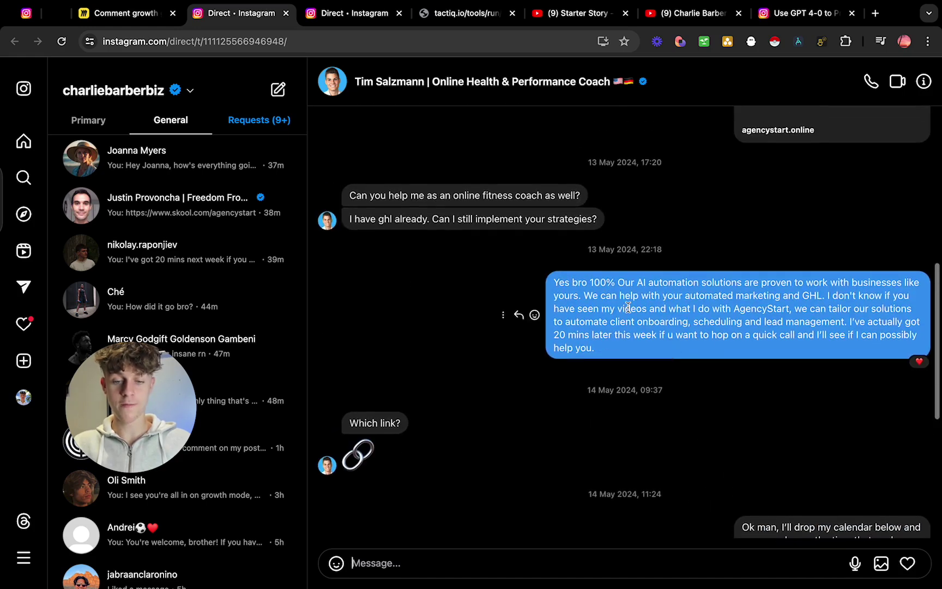
click(118, 21)
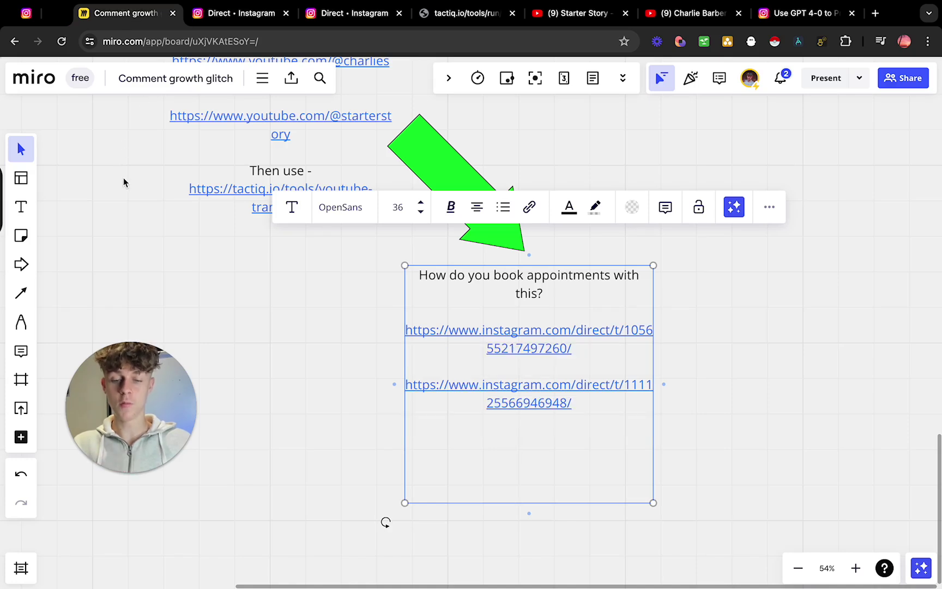
Step: Nudge the revenue-maths text ending '50k VIEWS PER MONTH' slightly to align it above the arrow
scroll(123, 181, up, 2)
scroll(124, 182, left, 1)
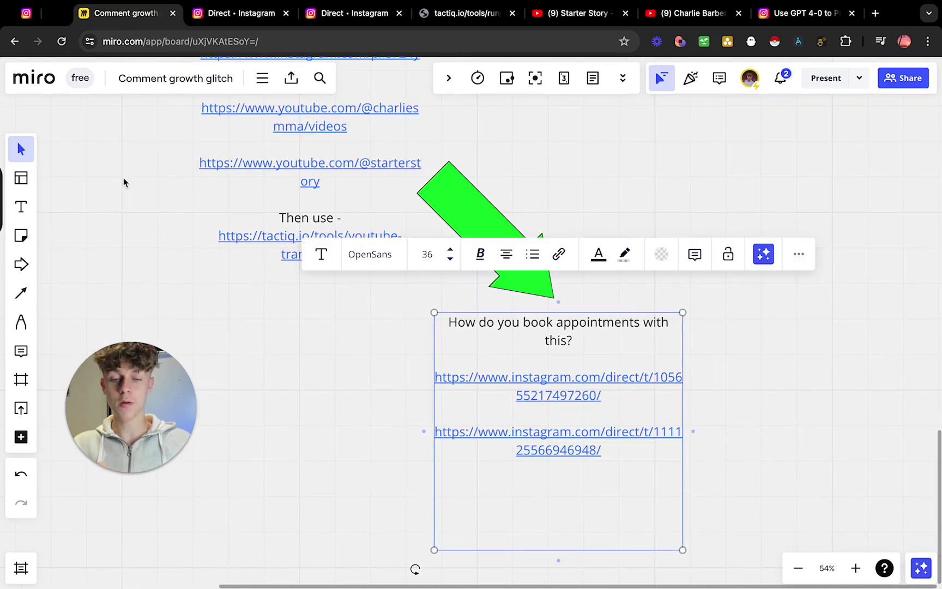
scroll(123, 181, up, 10)
scroll(124, 182, left, 2)
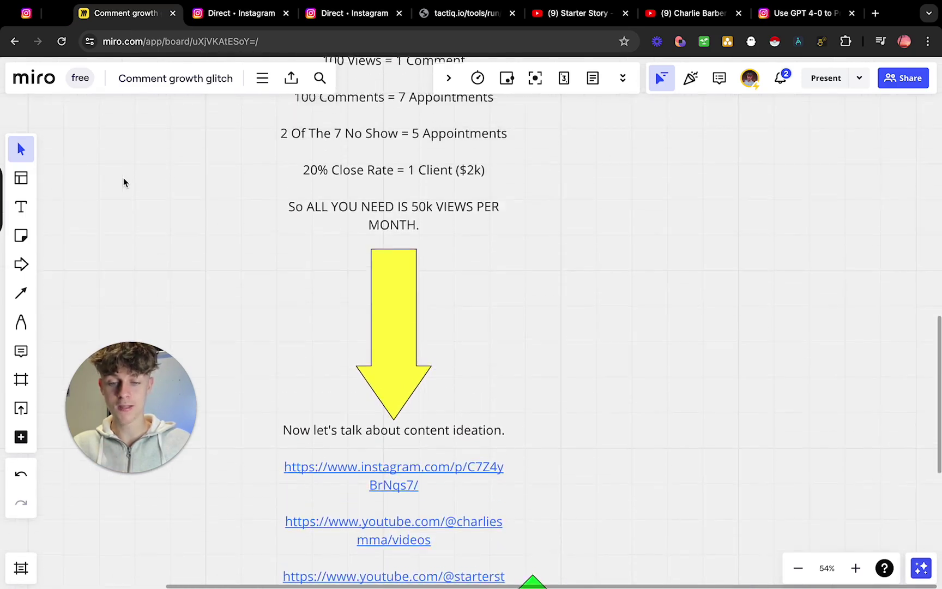
scroll(343, 166, up, 5)
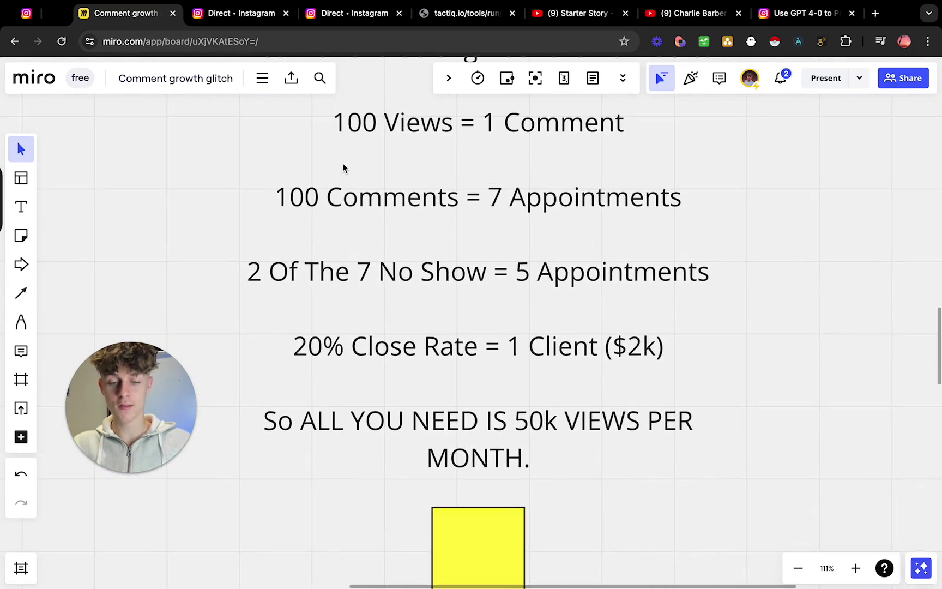
scroll(343, 167, down, 2)
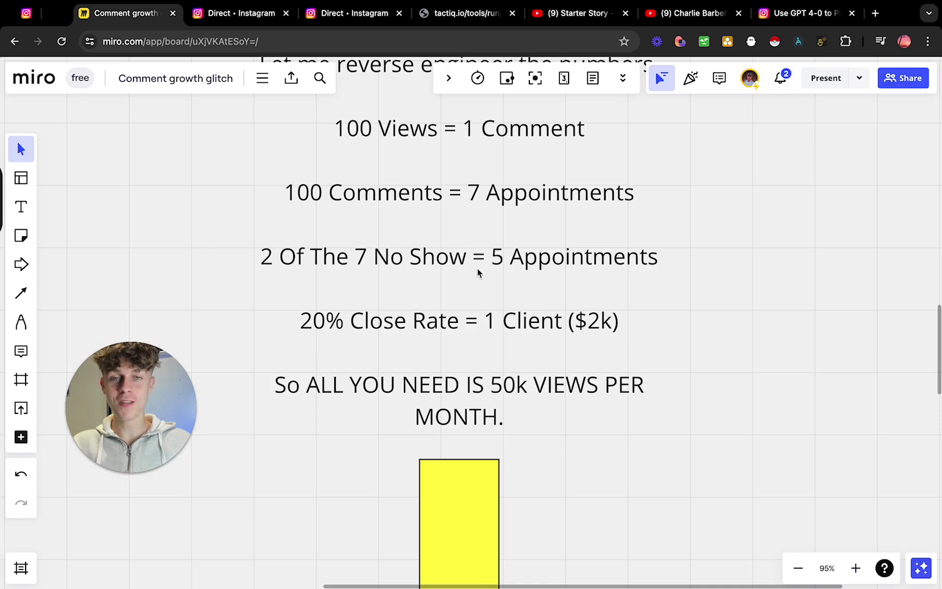
scroll(584, 406, down, 2)
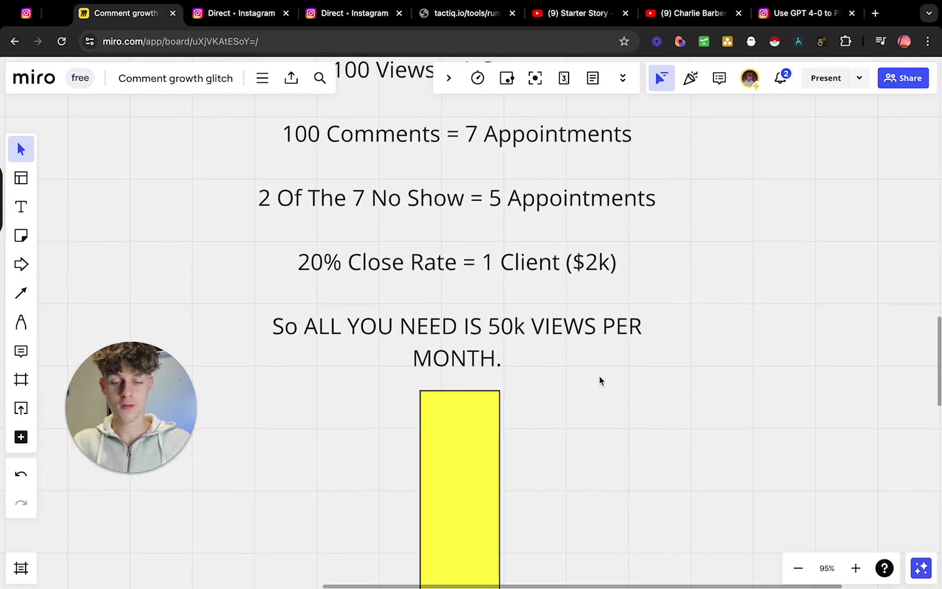
drag(599, 375, 603, 374)
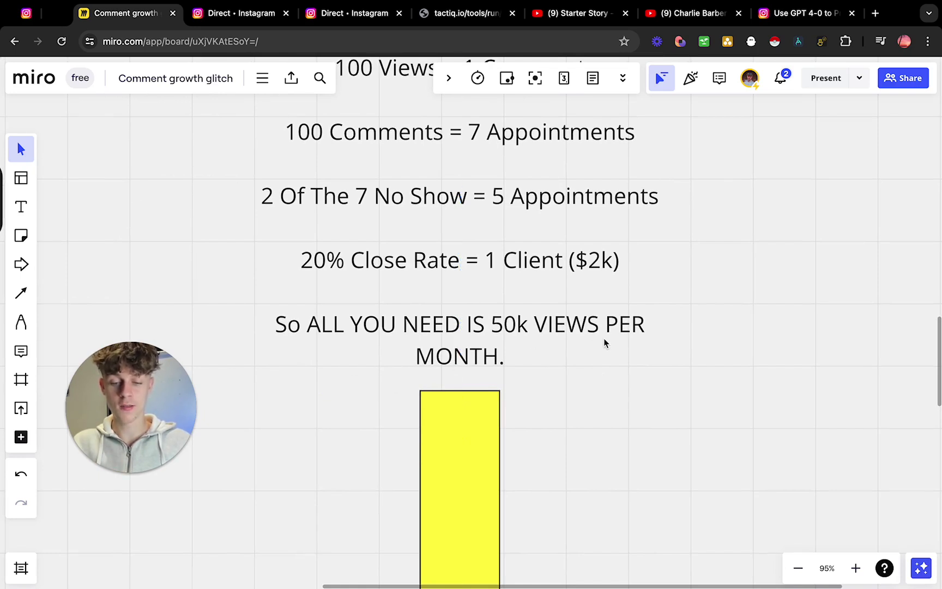
scroll(604, 343, right, 5)
scroll(604, 342, down, 1)
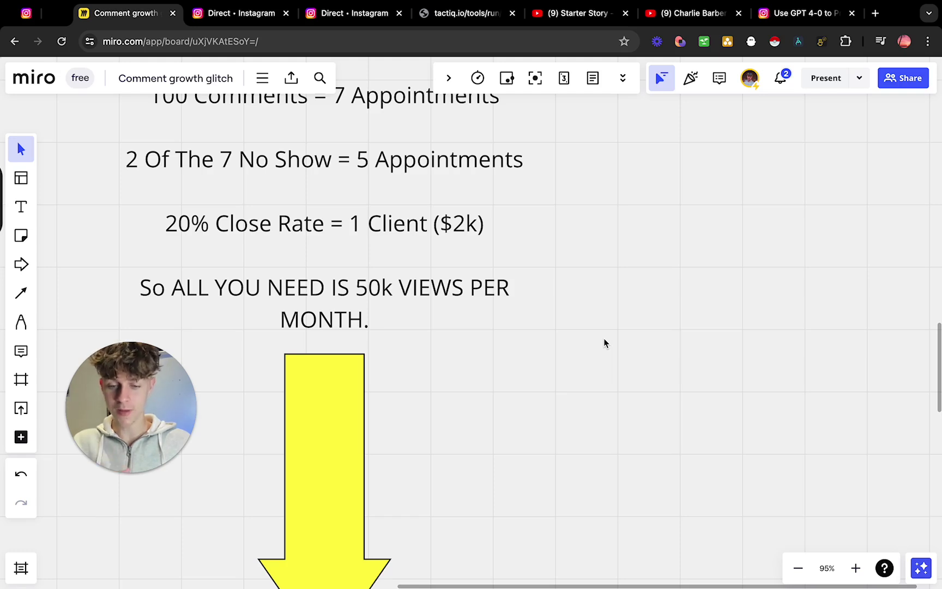
scroll(605, 342, down, 3)
scroll(605, 343, left, 1)
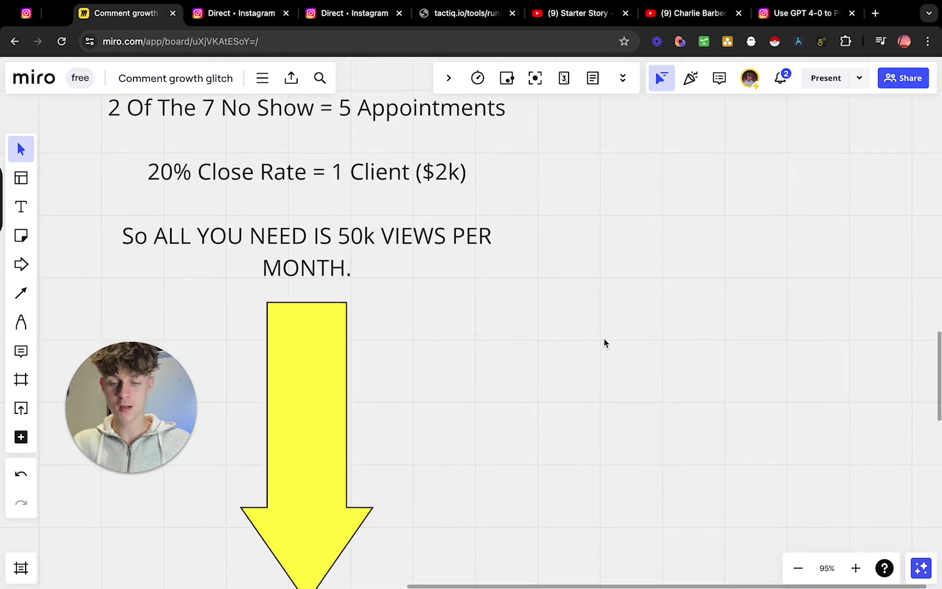
scroll(605, 342, up, 1)
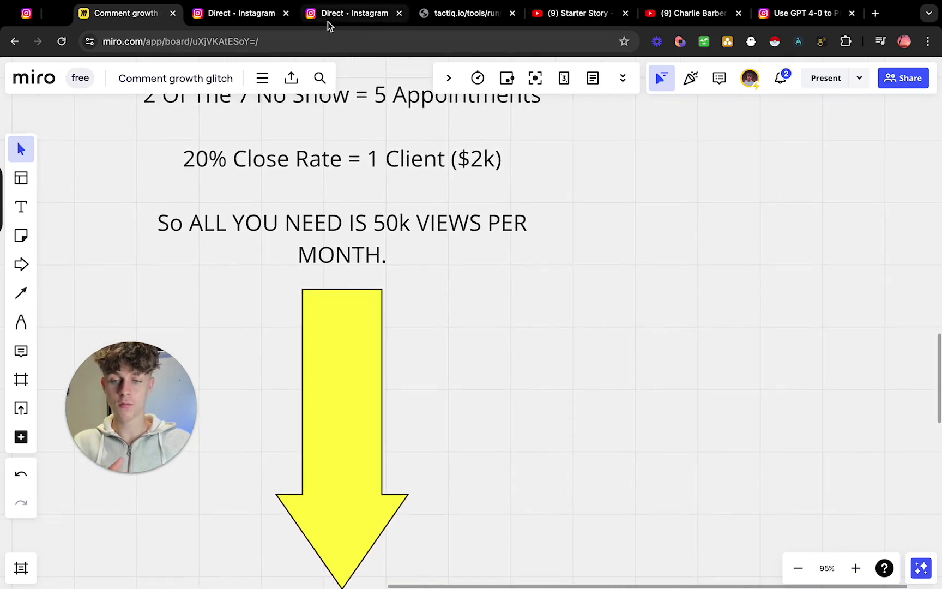
Step: Open the account profile and play the How To Get Millions Of Views reel with sound, then mute it
click(237, 15)
click(354, 16)
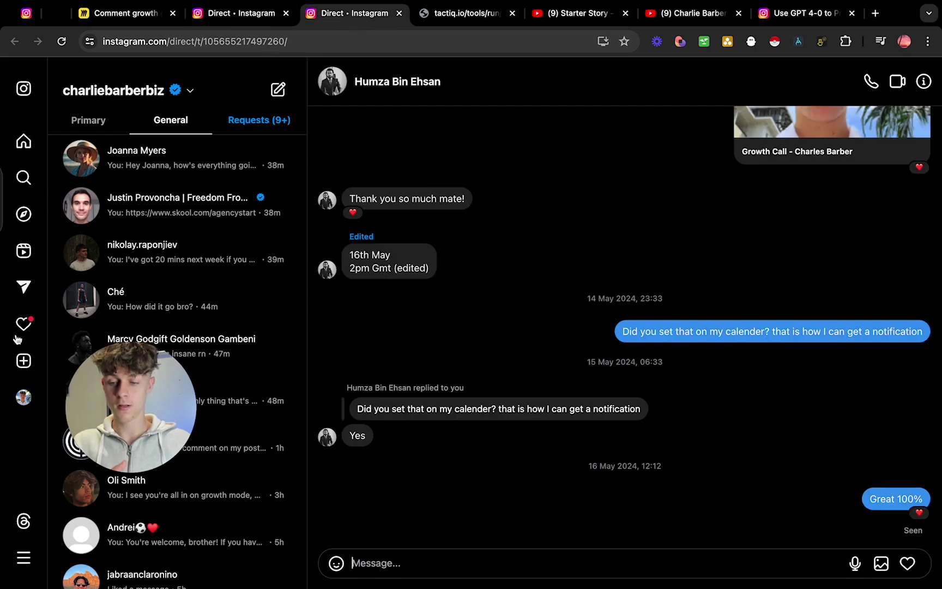
click(23, 397)
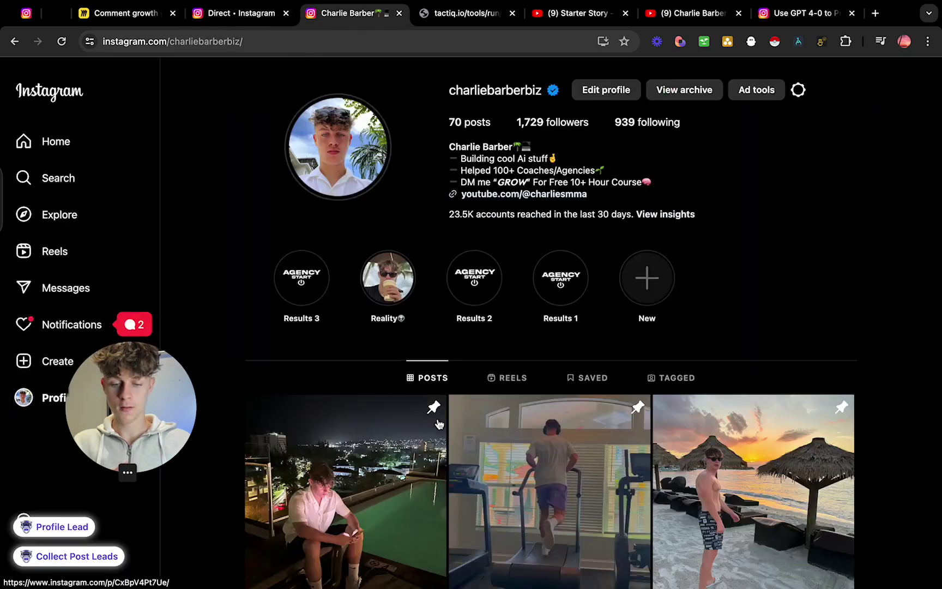
scroll(439, 423, down, 5)
click(349, 393)
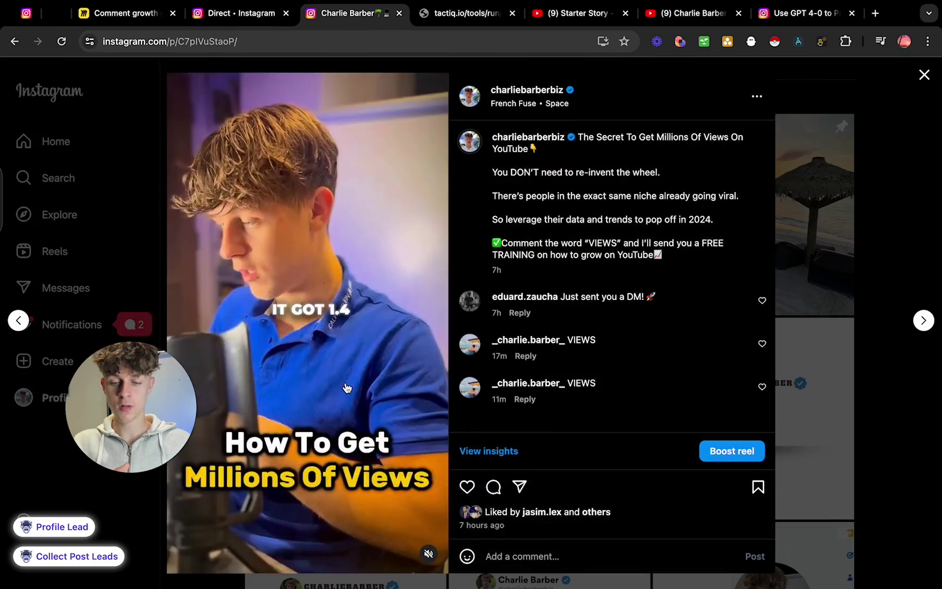
drag(162, 390, 94, 376)
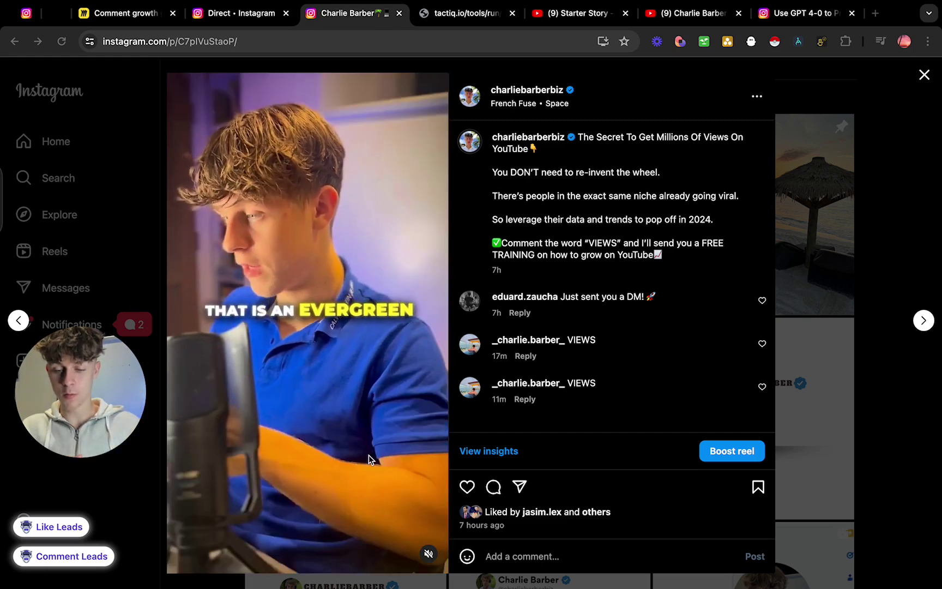
click(429, 554)
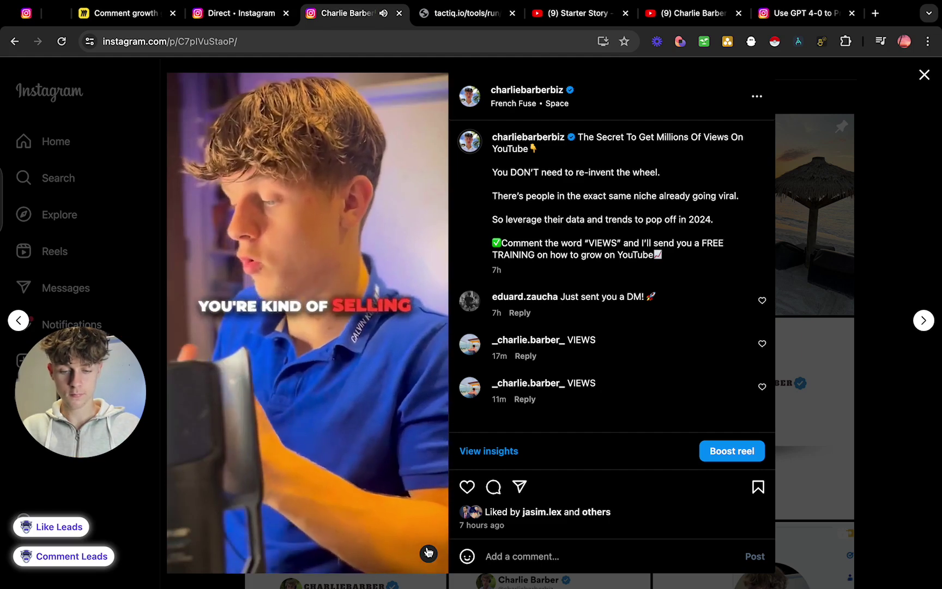
key(XF86AudioRaiseVolume)
click(428, 553)
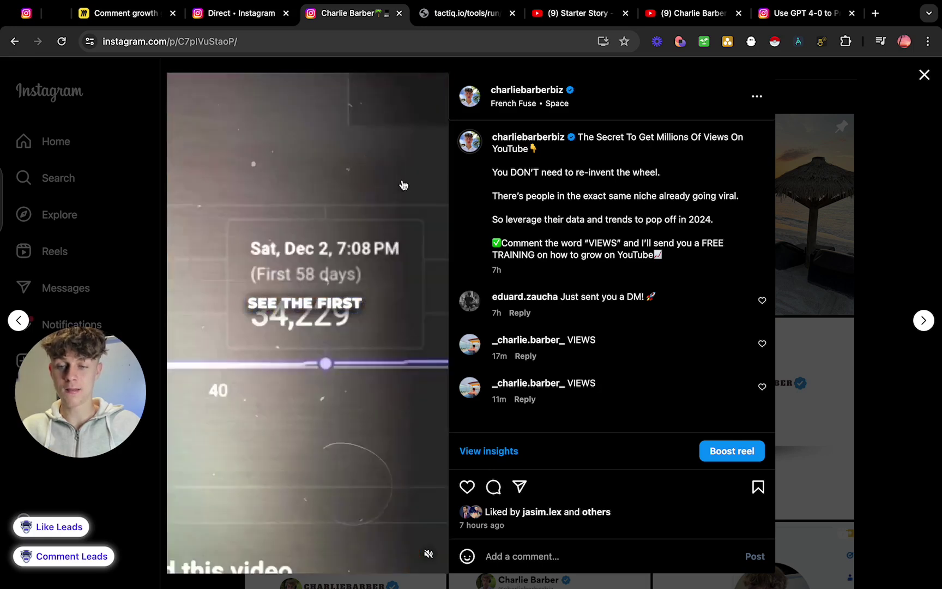
Step: Check the Comment growth glitch board, then return to the 'Copy - Comment IG Bot' workflow
click(126, 13)
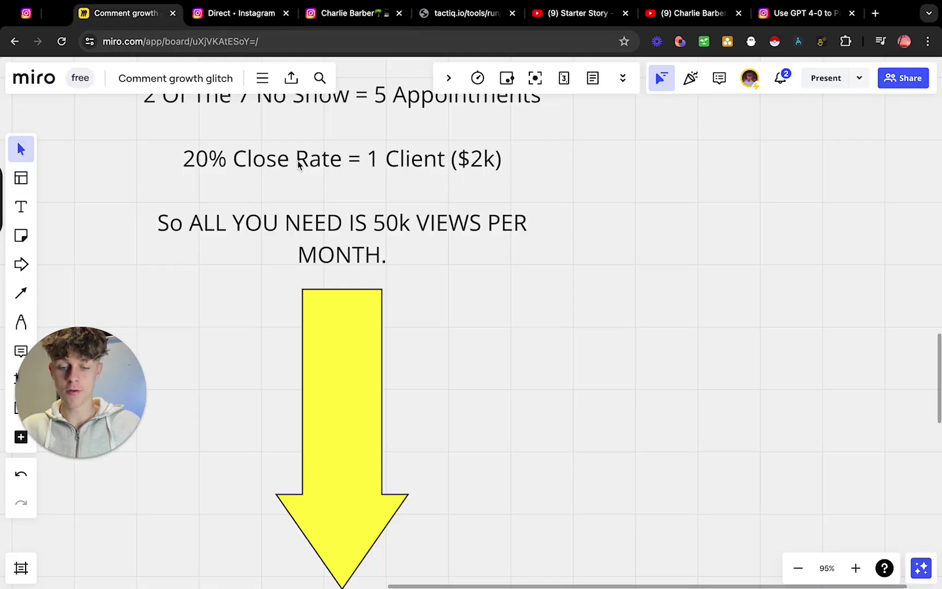
scroll(436, 285, down, 5)
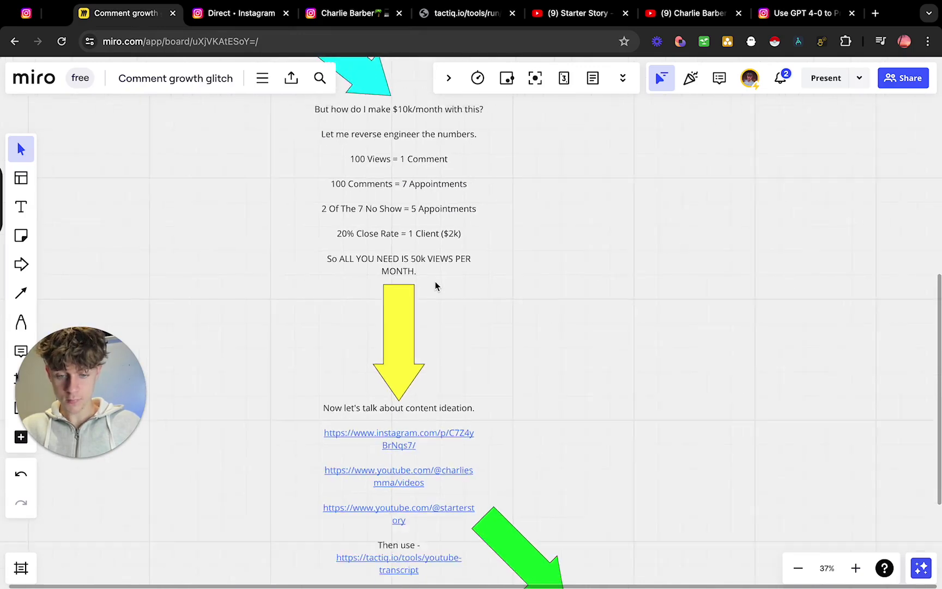
scroll(435, 285, up, 5)
scroll(435, 281, up, 3)
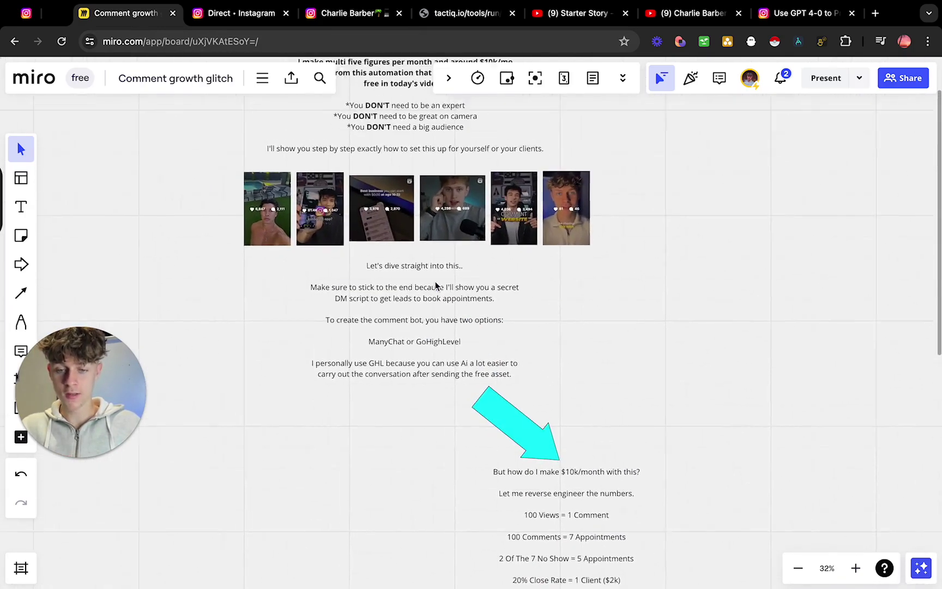
click(55, 13)
scroll(490, 271, up, 3)
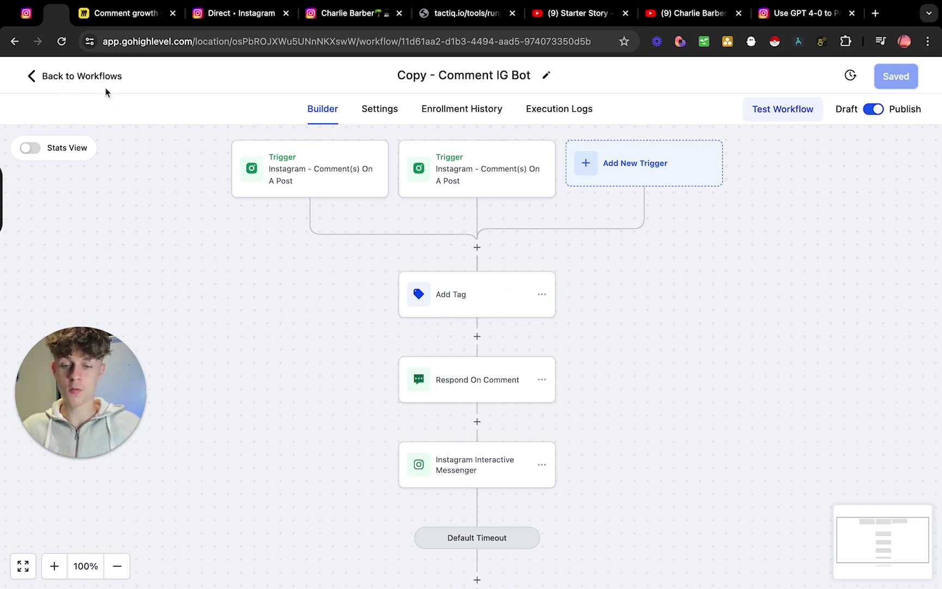
Step: Go back to the Workflow List, ignore the missing-payment banner, and show page 2 of workflows
click(80, 76)
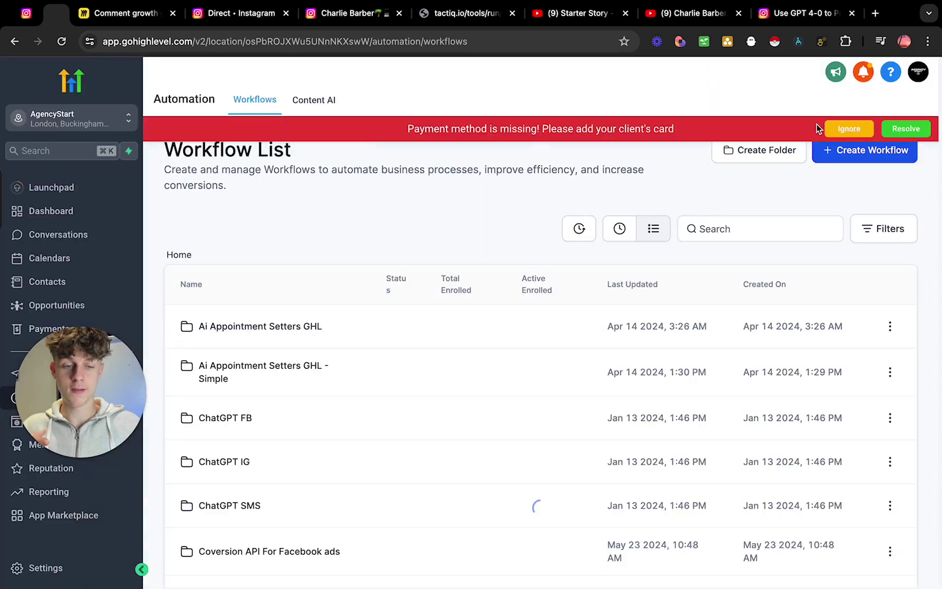
click(828, 129)
scroll(526, 429, down, 4)
scroll(322, 324, up, 2)
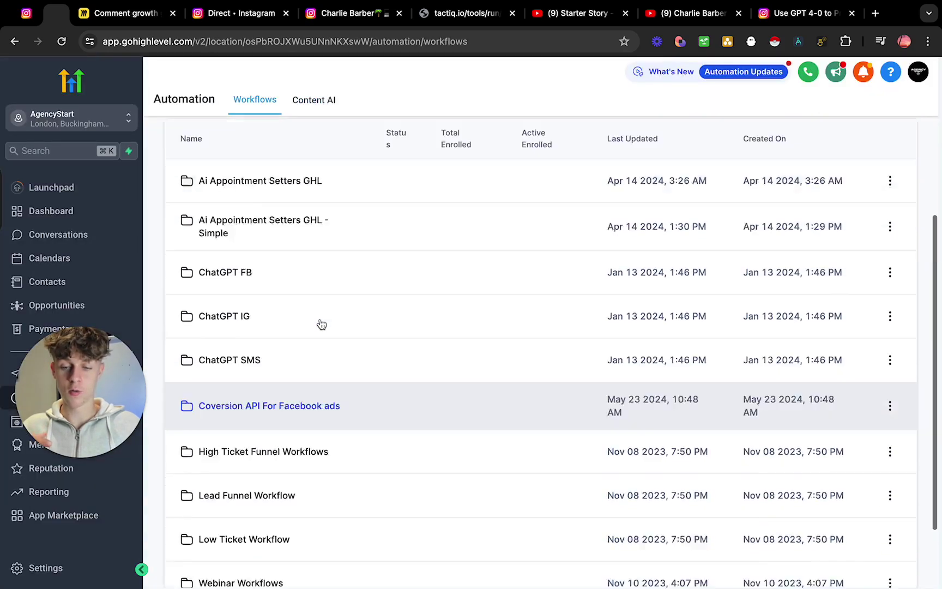
scroll(322, 324, up, 3)
scroll(339, 389, down, 6)
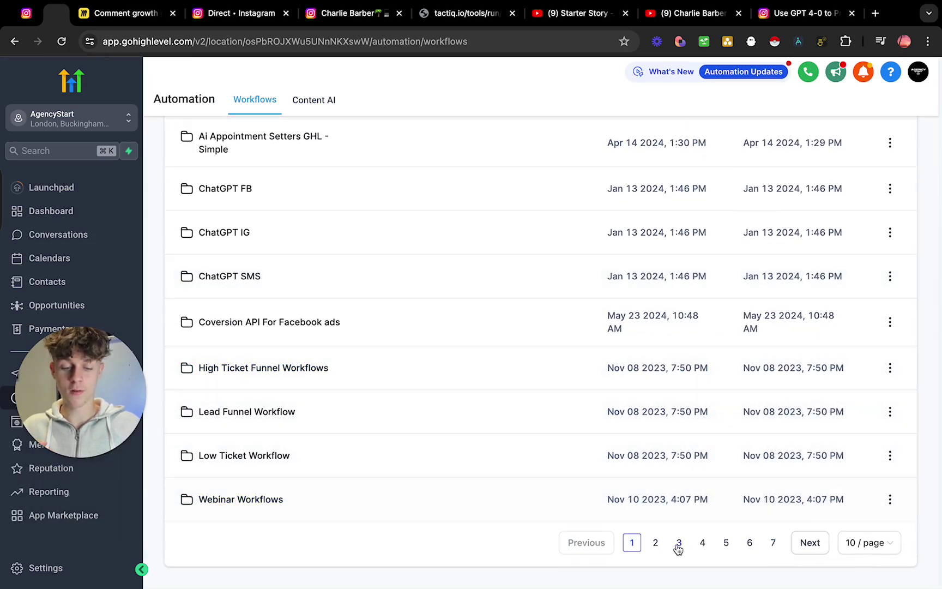
click(656, 543)
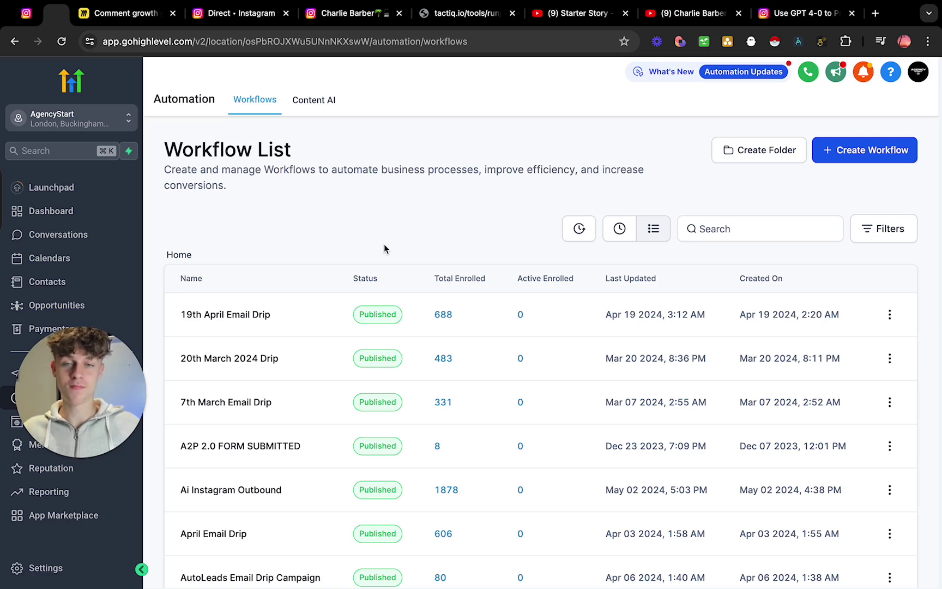
click(689, 13)
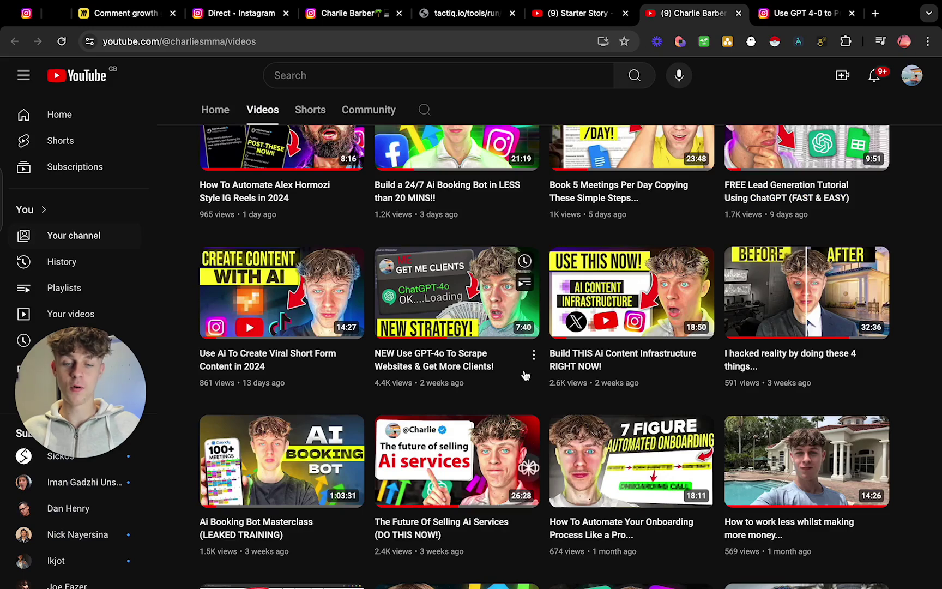
scroll(525, 375, up, 5)
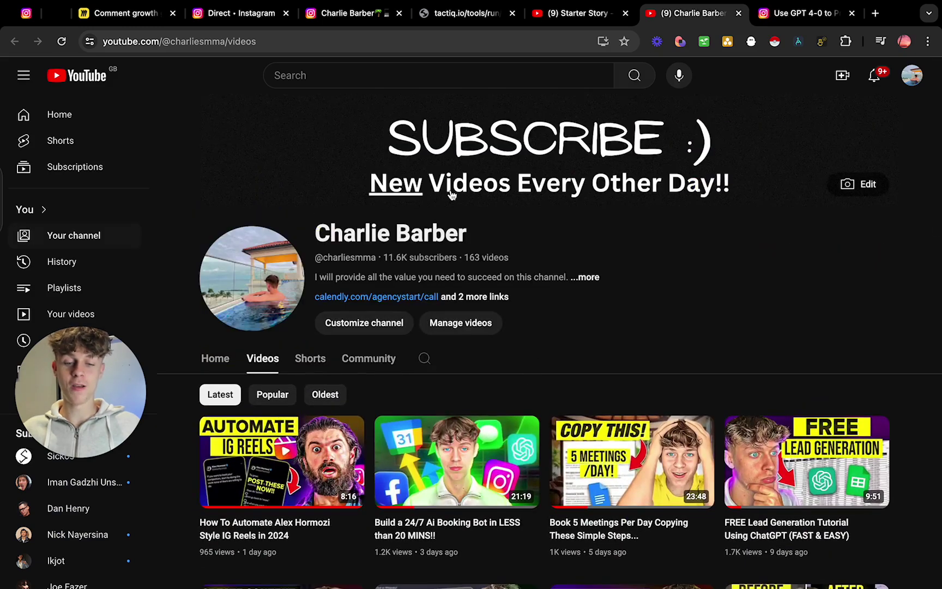